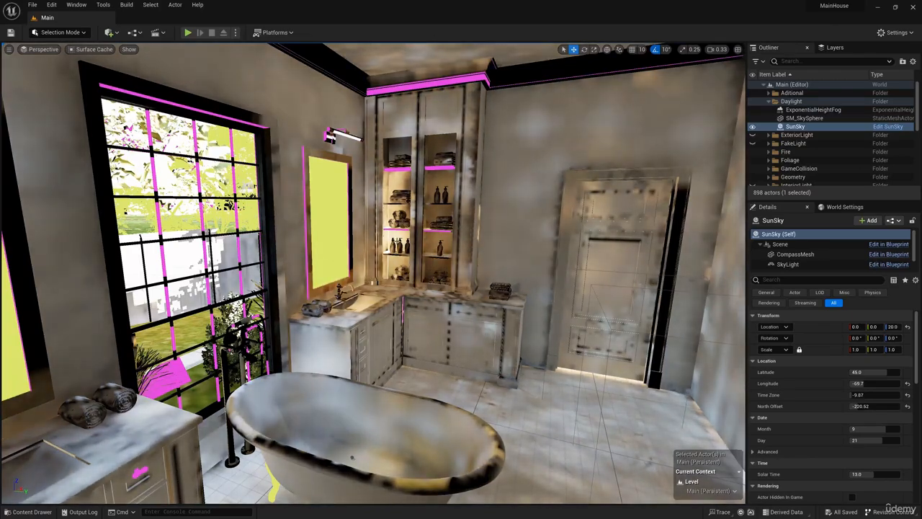
Add a Cube shape to the level while viewing the bathroom
{"action": "key", "text": "s"}
{"action": "right_click_drag", "start_coordinate": [372, 273], "coordinate": [382, 302]}
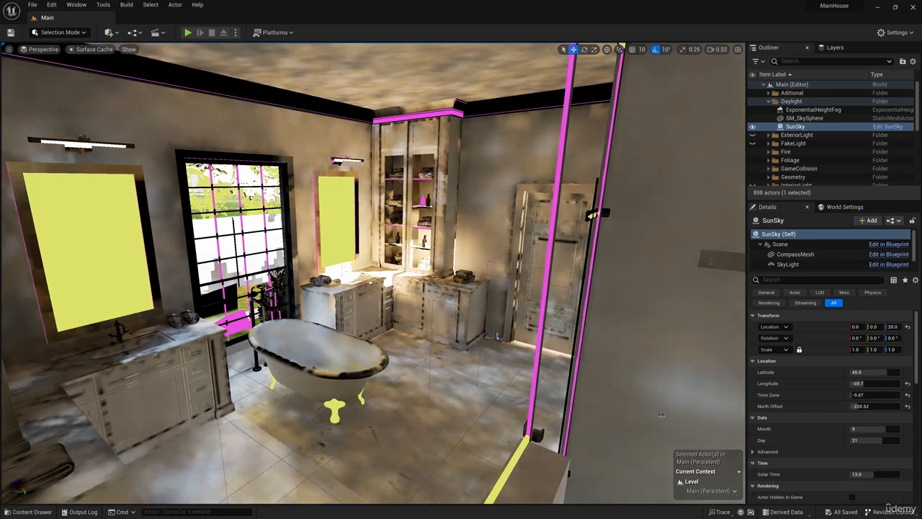
{"action": "right_click_drag", "start_coordinate": [372, 273], "coordinate": [403, 295]}
{"action": "key", "text": "w"}
{"action": "key", "text": "s"}
{"action": "left_click", "coordinate": [113, 33]}
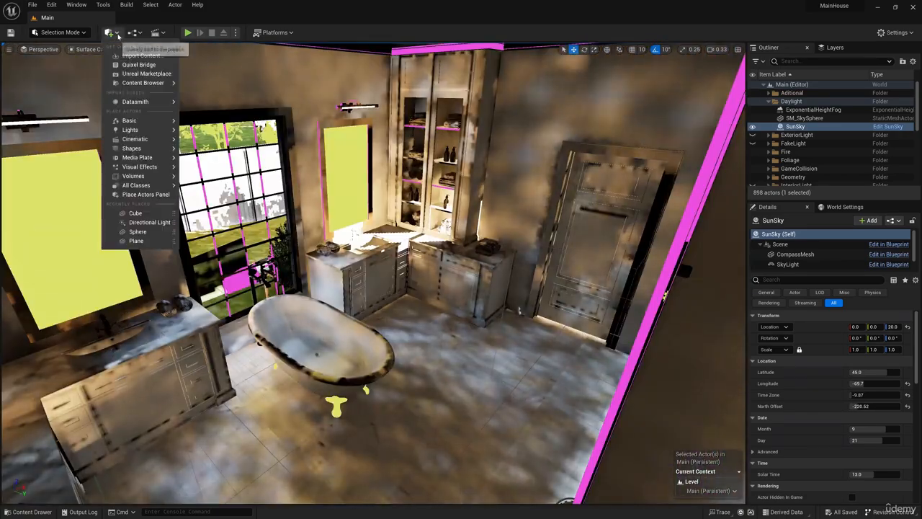
{"action": "mouse_move", "coordinate": [147, 149]}
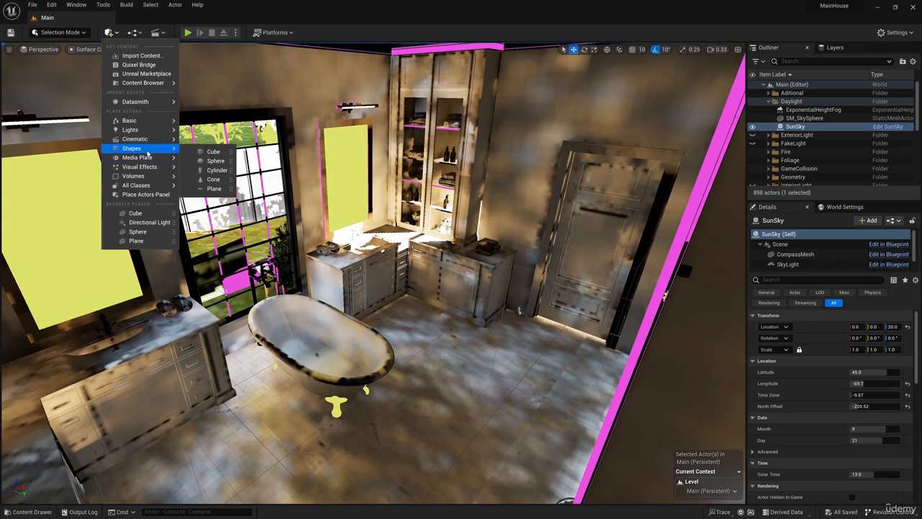
{"action": "left_click", "coordinate": [214, 152]}
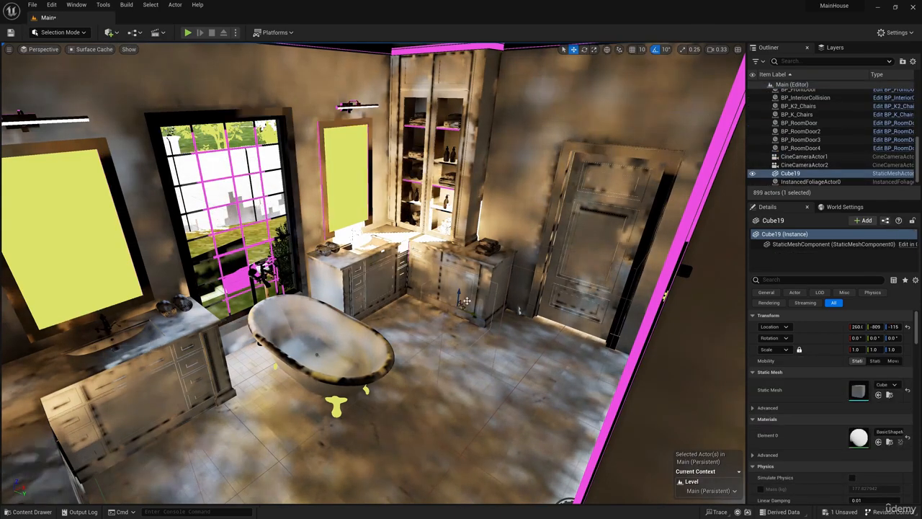
Try to block the bathroom's door wall with the cube, moving it there and scaling it about 4.1 in Y and 4.4 in Z
{"action": "left_click_drag", "start_coordinate": [383, 277], "coordinate": [416, 188]}
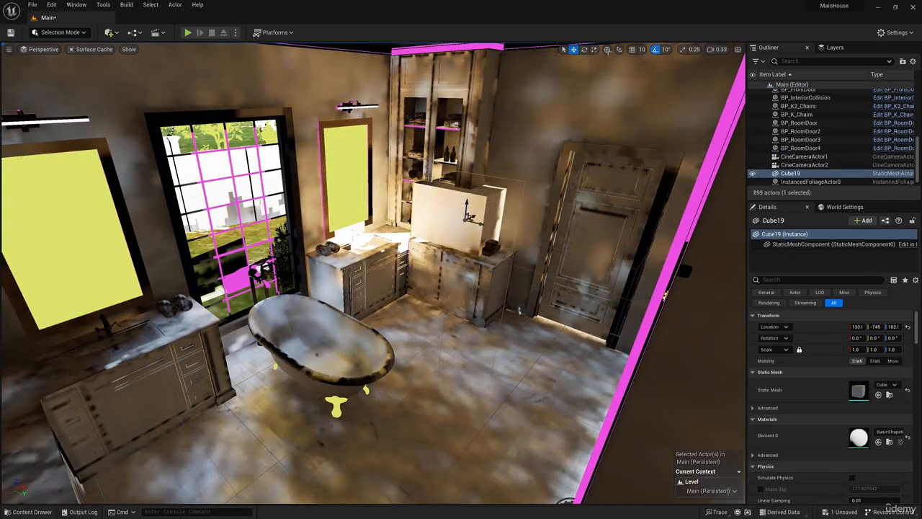
{"action": "left_click_drag", "start_coordinate": [407, 186], "coordinate": [494, 181]}
{"action": "mouse_move", "coordinate": [473, 217]}
{"action": "left_mouse_down"}
{"action": "mouse_move", "coordinate": [501, 212]}
{"action": "mouse_move", "coordinate": [486, 224]}
{"action": "left_mouse_up"}
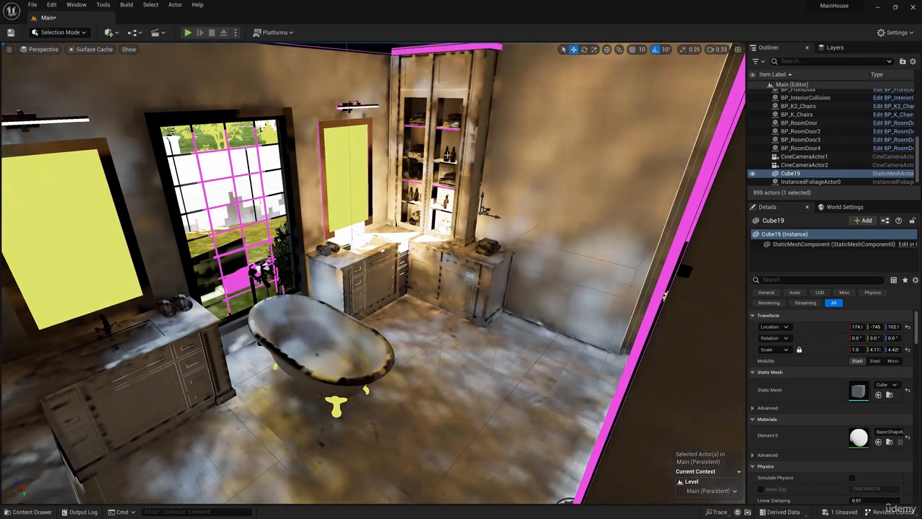
{"action": "left_click_drag", "start_coordinate": [492, 217], "coordinate": [509, 222]}
Duplicate the SunSky actor in the Daylight folder and hide the original
{"action": "right_click_drag", "start_coordinate": [510, 221], "coordinate": [527, 239]}
{"action": "key", "text": "w"}
{"action": "key", "text": "s"}
{"action": "key", "text": "d"}
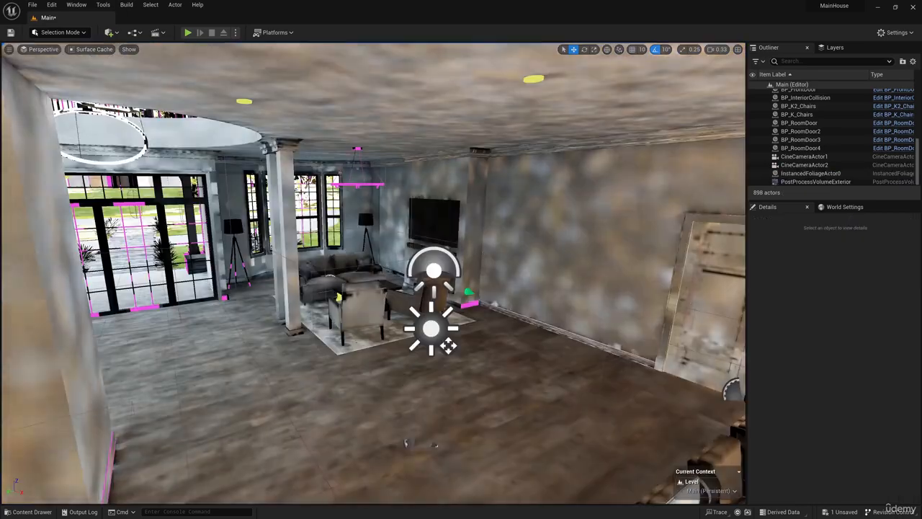
{"action": "scroll", "coordinate": [802, 130], "scroll_direction": "up", "scroll_amount": 10}
{"action": "left_click", "coordinate": [795, 126]}
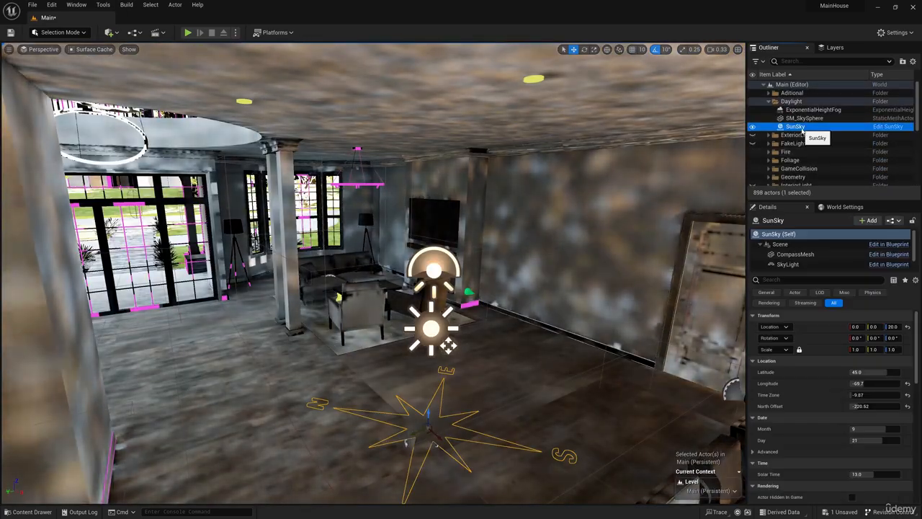
{"action": "right_click", "coordinate": [796, 127]}
{"action": "mouse_move", "coordinate": [827, 246]}
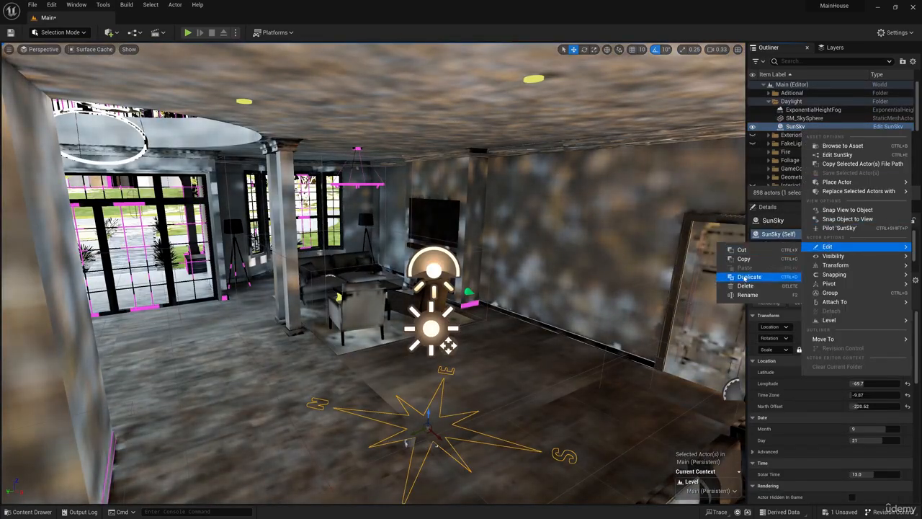
{"action": "left_click", "coordinate": [769, 278]}
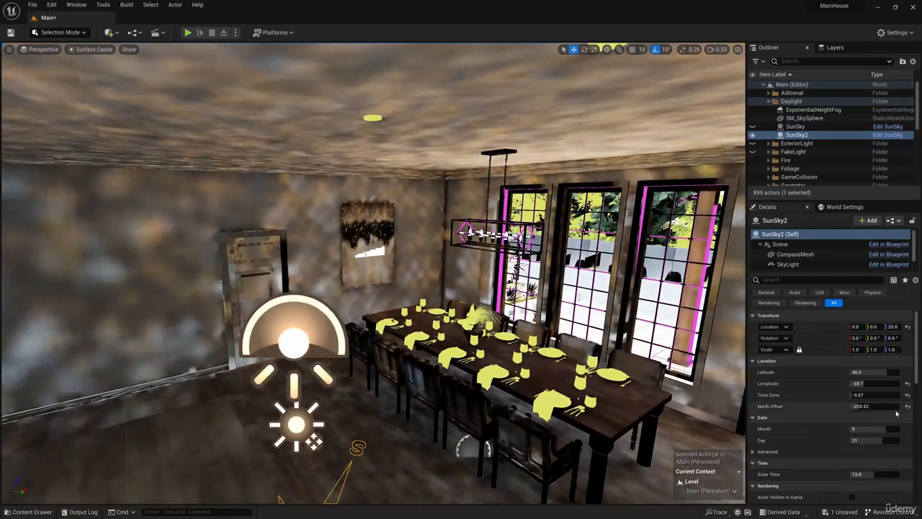
Try a north offset of about -233.69 and a time zone of about -8.44 on the duplicated SunSky
{"action": "left_click_drag", "start_coordinate": [858, 405], "coordinate": [856, 394]}
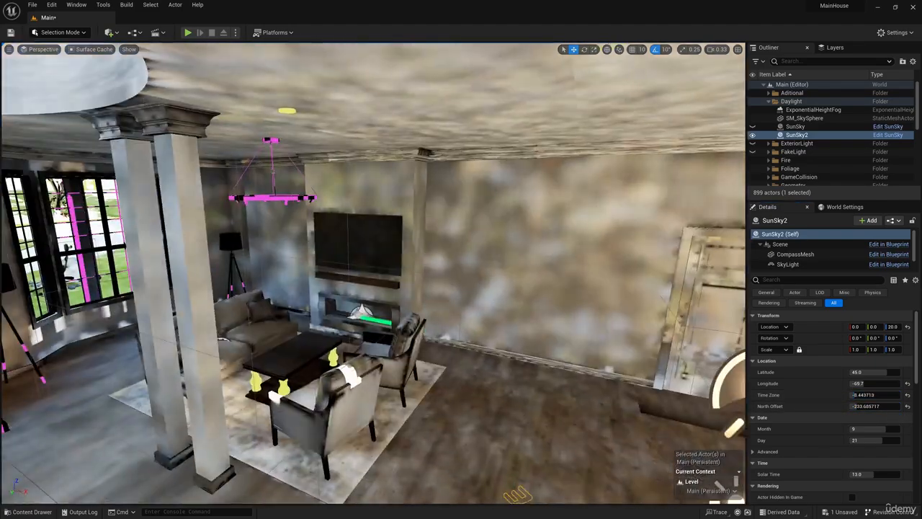
Fly through the living room and bathroom to examine how the sunlight falls on the walls and floors
{"action": "right_click_drag", "start_coordinate": [229, 219], "coordinate": [469, 243]}
{"action": "key", "text": "a"}
{"action": "key", "text": "w"}
{"action": "key", "text": "d"}
{"action": "key", "text": "s"}
{"action": "key", "text": "d"}
{"action": "key", "text": "a"}
{"action": "key", "text": "d"}
{"action": "key", "text": "a"}
{"action": "key", "text": "d"}
{"action": "key", "text": "d"}
{"action": "key", "text": "w"}
{"action": "key", "text": "w"}
{"action": "scroll", "coordinate": [468, 255], "scroll_direction": "down", "scroll_amount": 1}
{"action": "right_click_drag", "start_coordinate": [323, 353], "coordinate": [348, 370]}
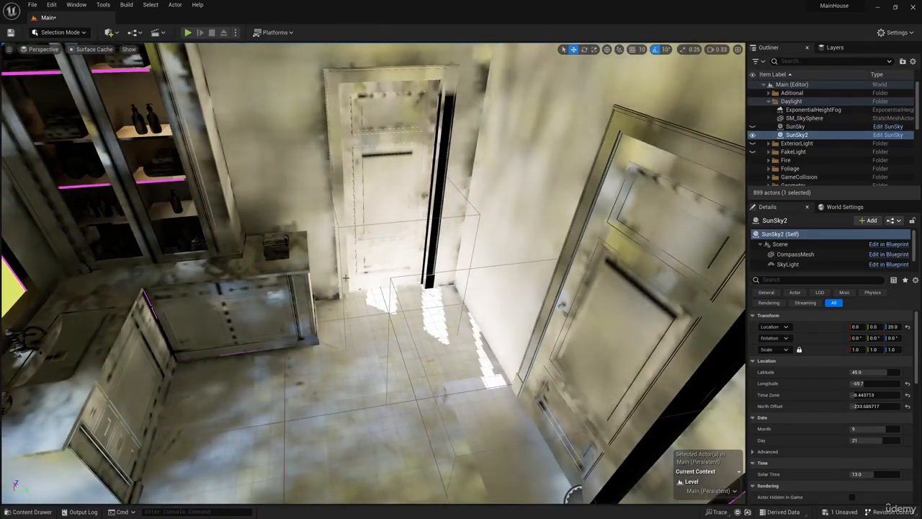
Set SunSky2's longitude to -72.99, time zone to -7.49 and north offset to -220.52
{"action": "key", "text": "f"}
{"action": "mouse_move", "coordinate": [870, 383]}
{"action": "left_mouse_down"}
{"action": "mouse_move", "coordinate": [847, 383]}
{"action": "mouse_move", "coordinate": [864, 383]}
{"action": "left_mouse_up"}
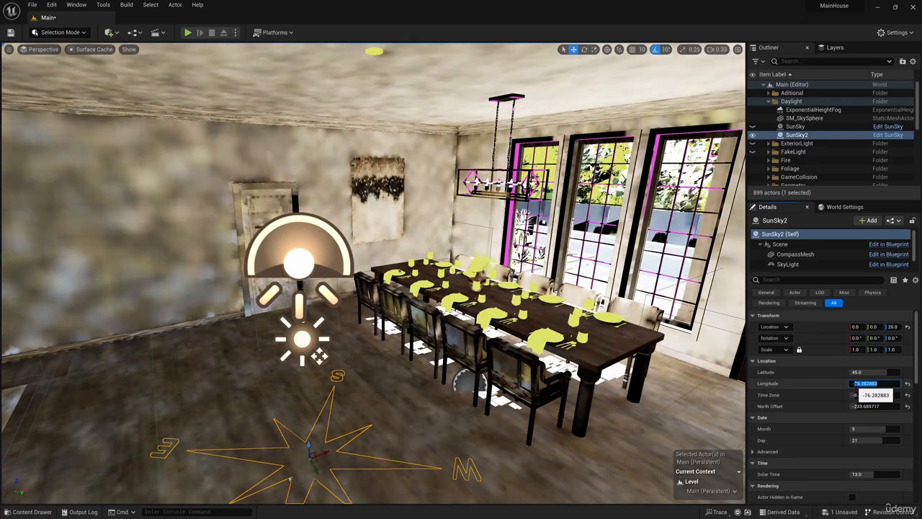
{"action": "type", "text": "-72"}
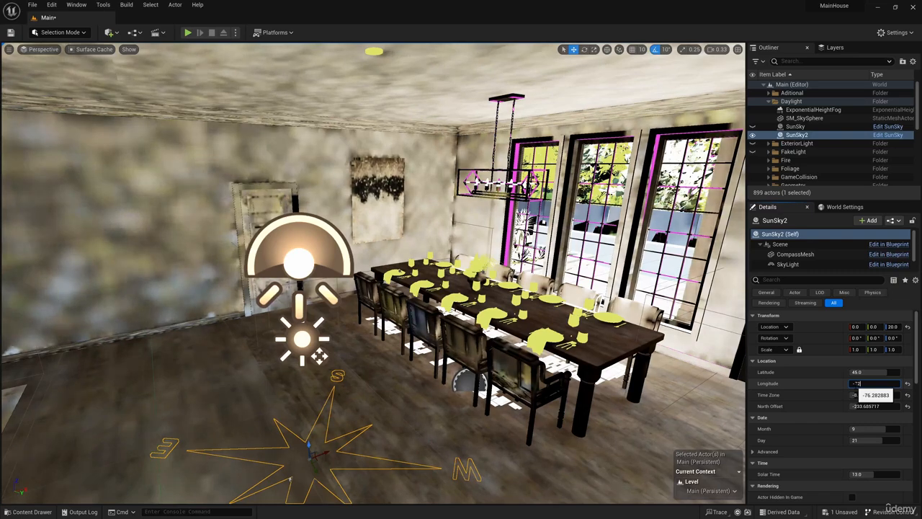
{"action": "type", "text": ".99"}
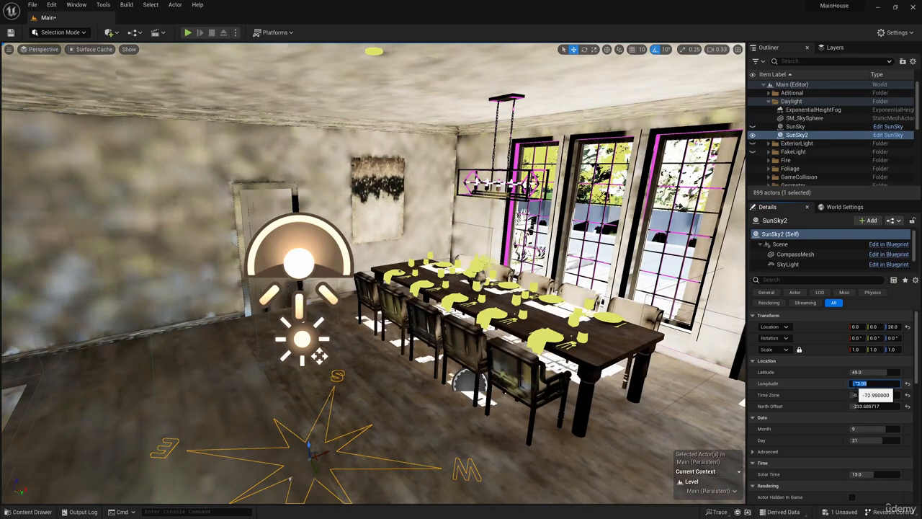
{"action": "key", "text": "Tab"}
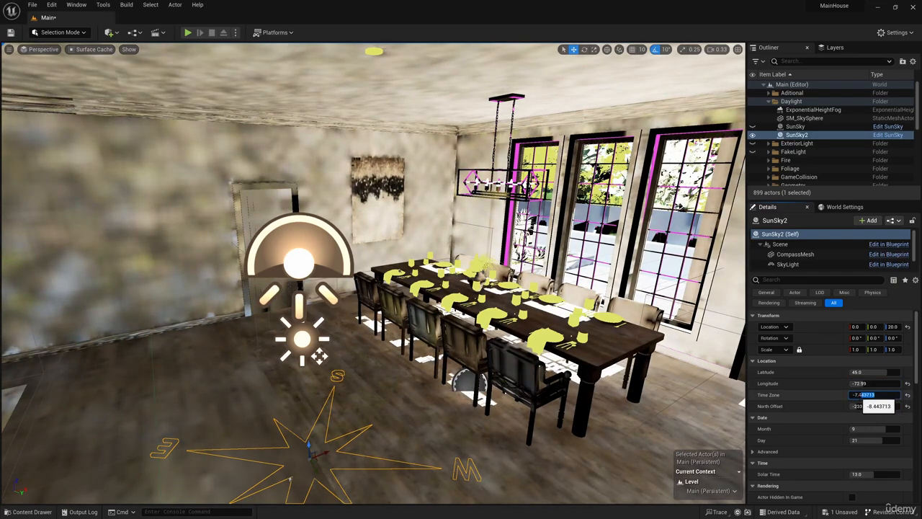
{"action": "type", "text": "-7.49"}
{"action": "key", "text": "Tab"}
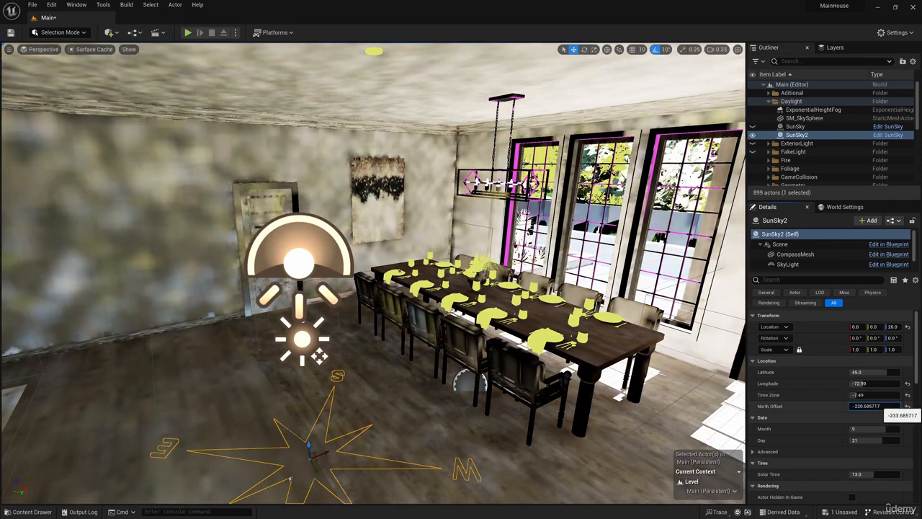
{"action": "left_click_drag", "start_coordinate": [880, 406], "coordinate": [865, 406]}
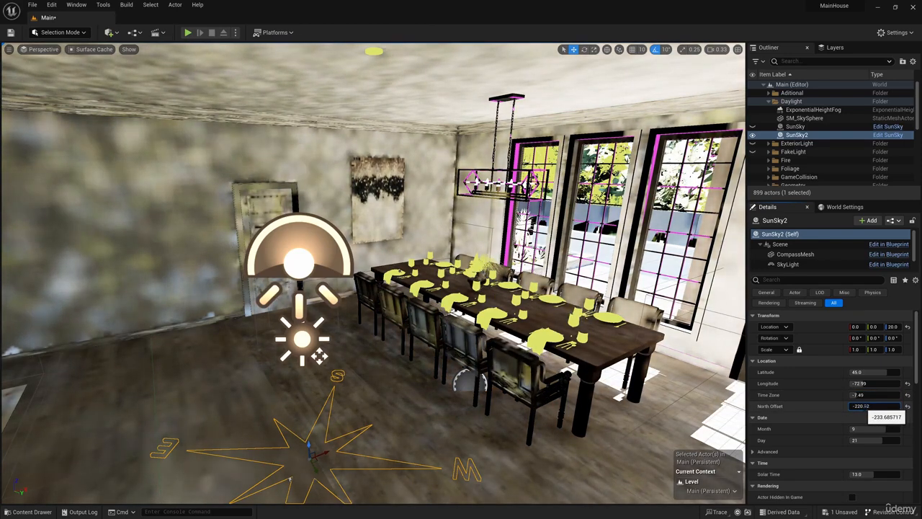
{"action": "type", "text": ".52"}
{"action": "key", "text": "Return"}
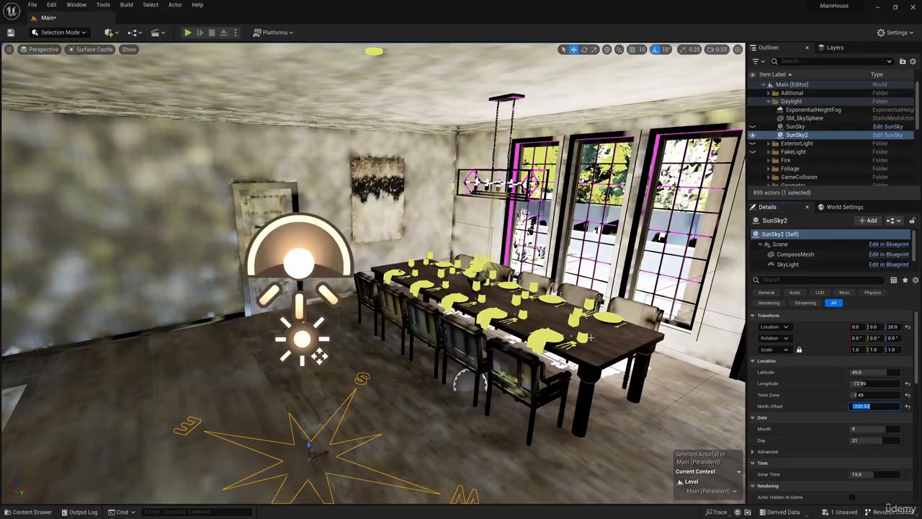
Examine the sunlight in the rooms and display the rotation of SunSky2's DirectionalLight component
{"action": "right_click_drag", "start_coordinate": [590, 337], "coordinate": [562, 403]}
{"action": "key", "text": "w"}
{"action": "key", "text": "w"}
{"action": "key", "text": "w"}
{"action": "key", "text": "w"}
{"action": "key", "text": "s"}
{"action": "key", "text": "w"}
{"action": "key", "text": "s"}
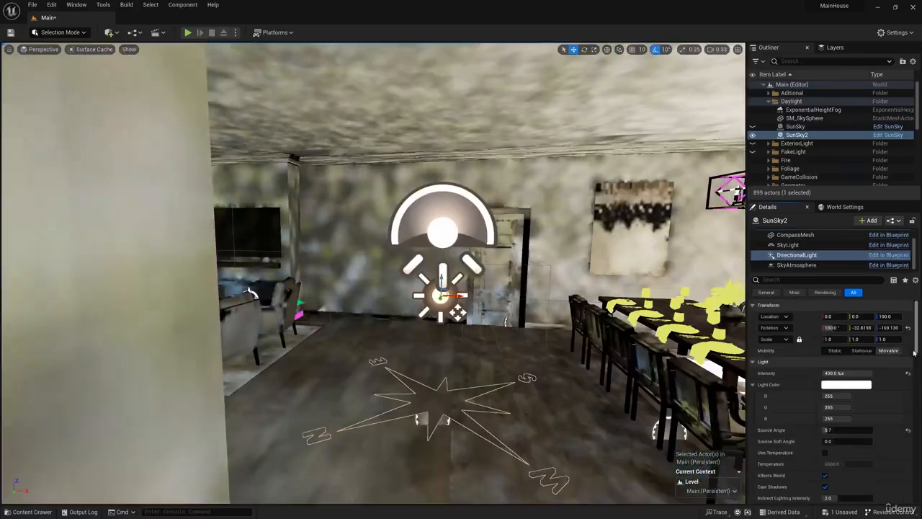
In the BP_InteriorCollision blueprint, set the upper Set World Rotation node's New Rotation Y to -32.81 and Z to -169.130
{"action": "left_click", "coordinate": [33, 511]}
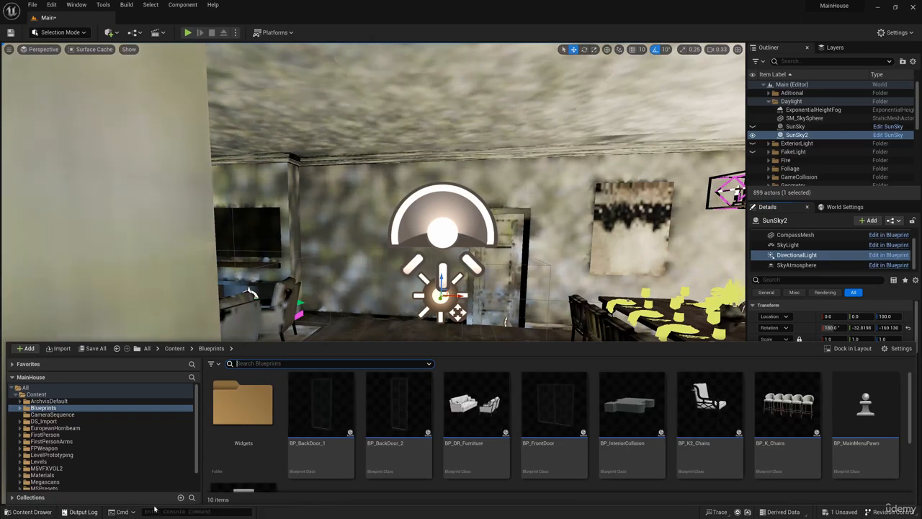
{"action": "left_click", "coordinate": [617, 423]}
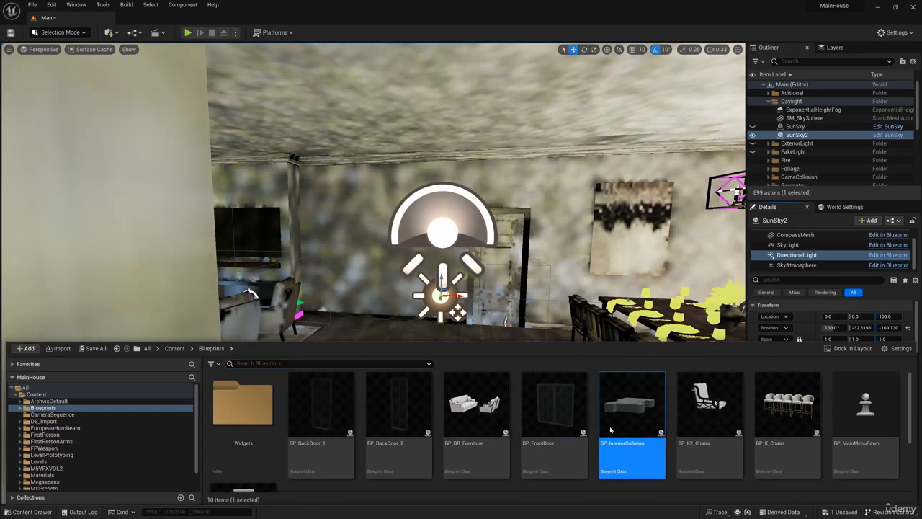
{"action": "double_click", "coordinate": [610, 430]}
{"action": "left_click_drag", "start_coordinate": [635, 42], "coordinate": [672, 84]}
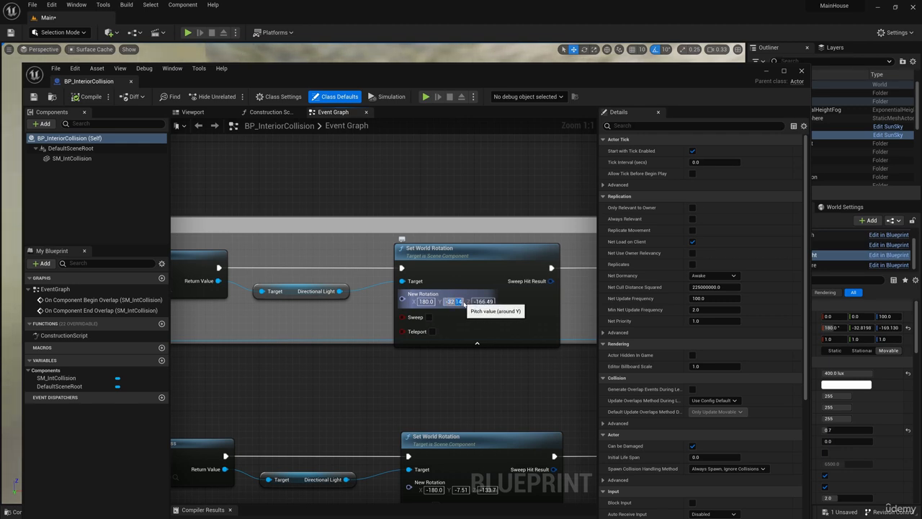
{"action": "type", "text": "81"}
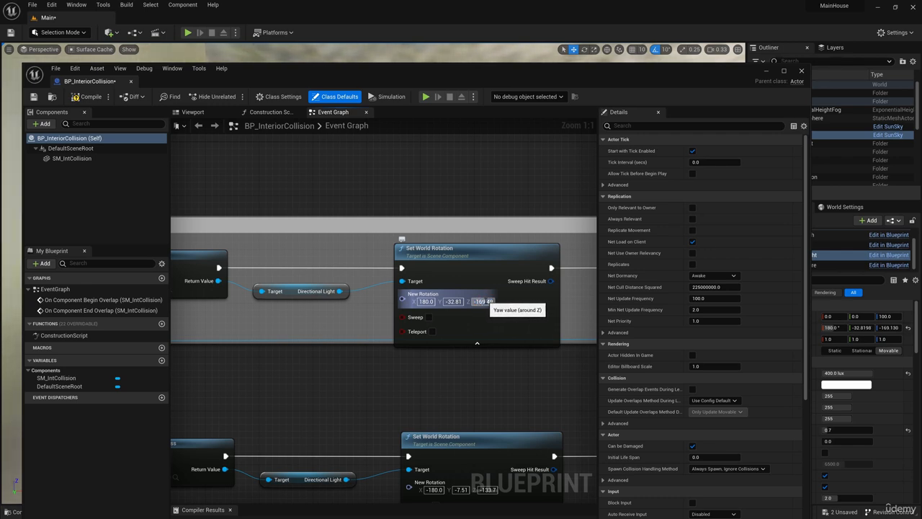
{"action": "type", "text": "1"}
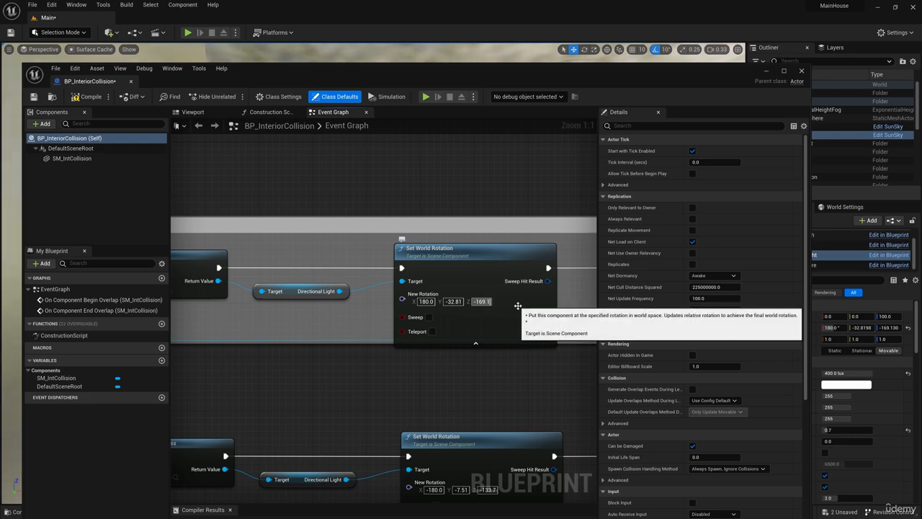
{"action": "type", "text": "30"}
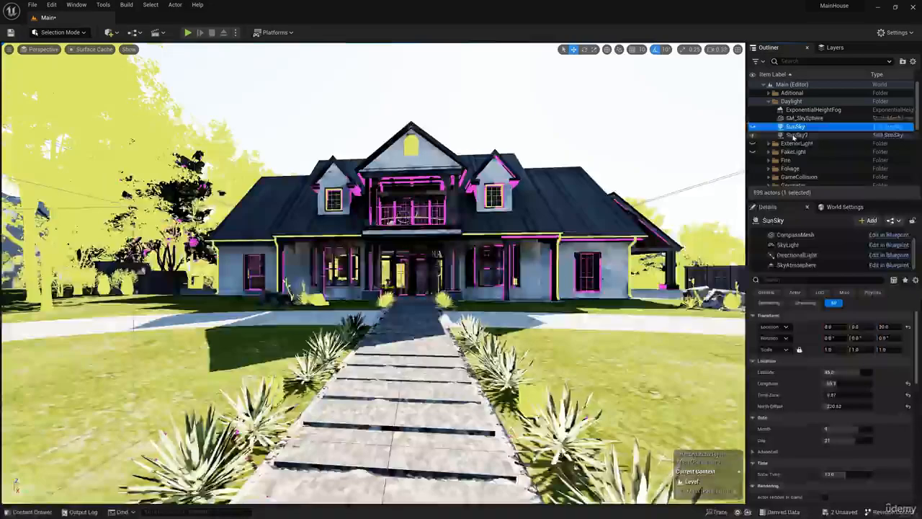
Select the SunSky2 actor and walk through the house interior in play mode to examine the lighting
{"action": "left_click", "coordinate": [792, 136]}
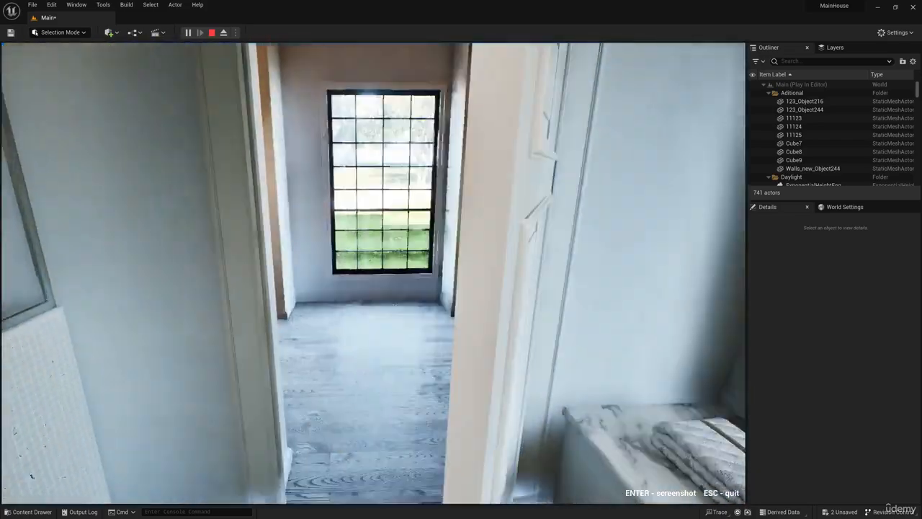
{"action": "key", "text": "s"}
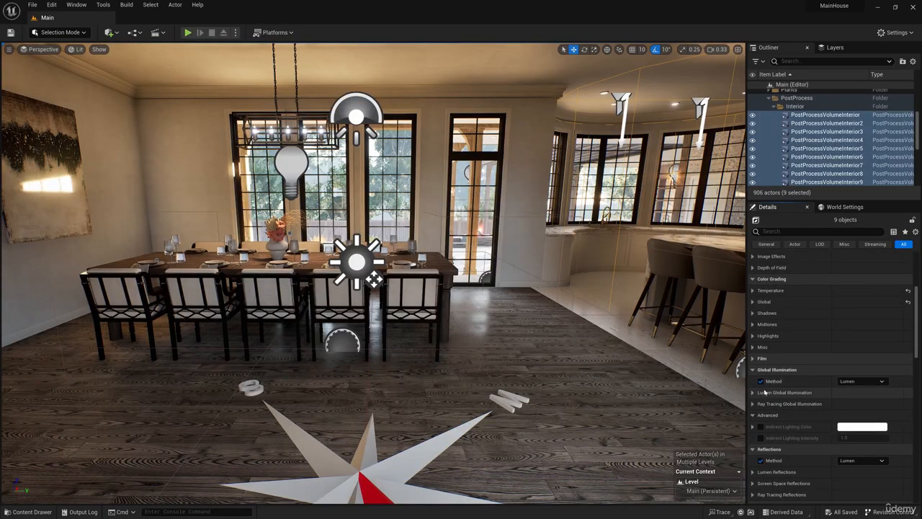
Set the Lumen Global Illumination Final Gather Quality of the nine selected interior post process volumes to 4
{"action": "left_click", "coordinate": [765, 392]}
{"action": "scroll", "coordinate": [799, 399], "scroll_direction": "down", "scroll_amount": 2}
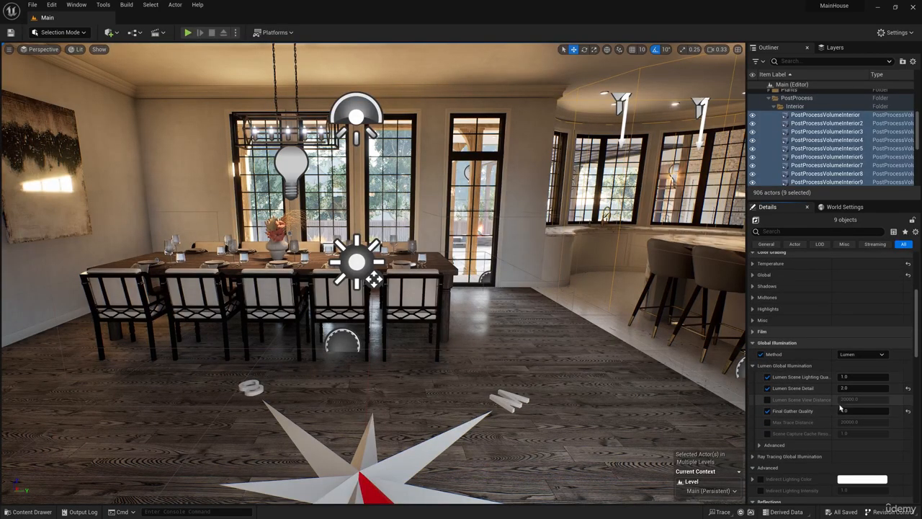
{"action": "left_click", "coordinate": [840, 408]}
{"action": "type", "text": "4"}
{"action": "key", "text": "Return"}
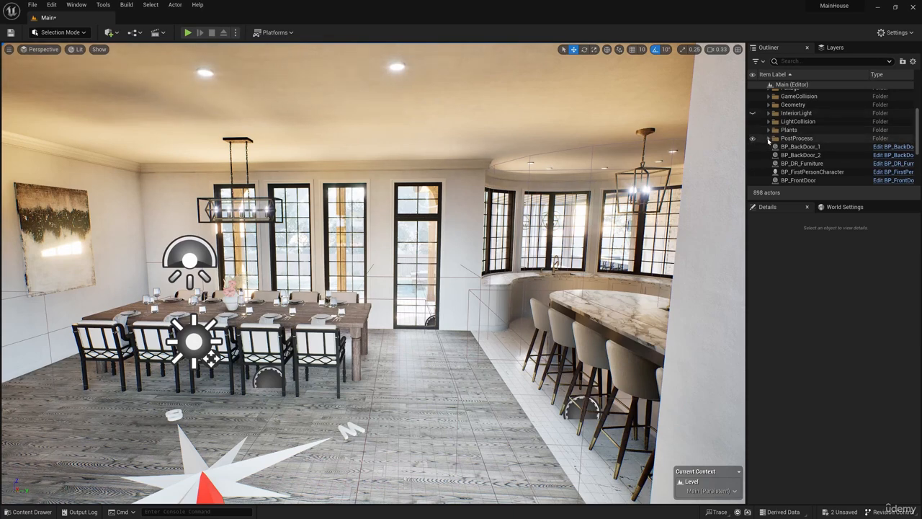
Set the eight interior post process volumes, PostProcessVolumeInterior through PostProcessVolumeInterior8, to Manual exposure metering with an exposure compensation of 13
{"action": "left_click", "coordinate": [769, 138]}
{"action": "scroll", "coordinate": [792, 154], "scroll_direction": "down", "scroll_amount": 2}
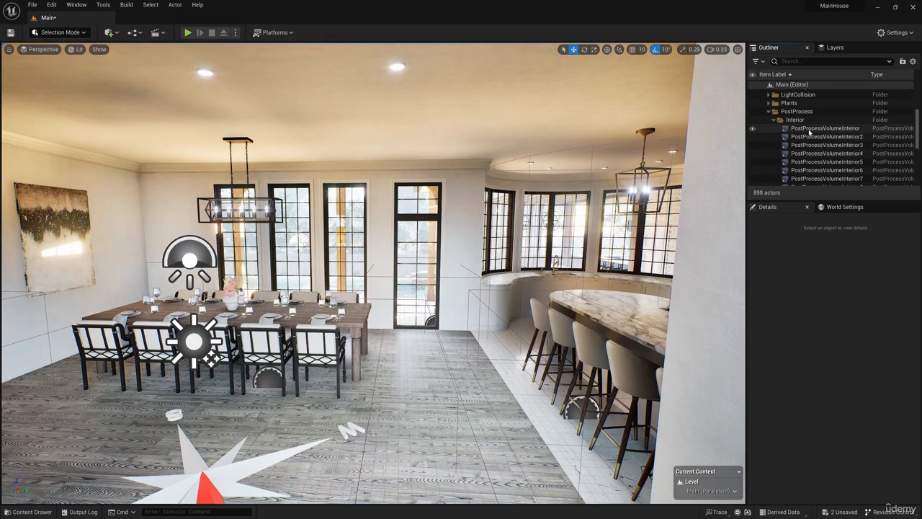
{"action": "left_click", "coordinate": [809, 130]}
{"action": "scroll", "coordinate": [809, 137], "scroll_direction": "down", "scroll_amount": 2}
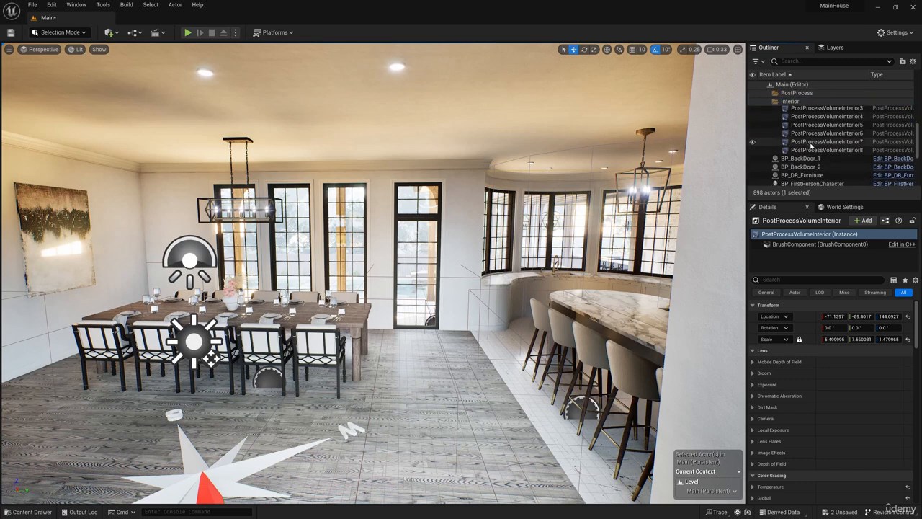
{"action": "left_click", "coordinate": [819, 150], "text": "shift"}
{"action": "scroll", "coordinate": [819, 153], "scroll_direction": "up", "scroll_amount": 2}
{"action": "left_click", "coordinate": [752, 337]}
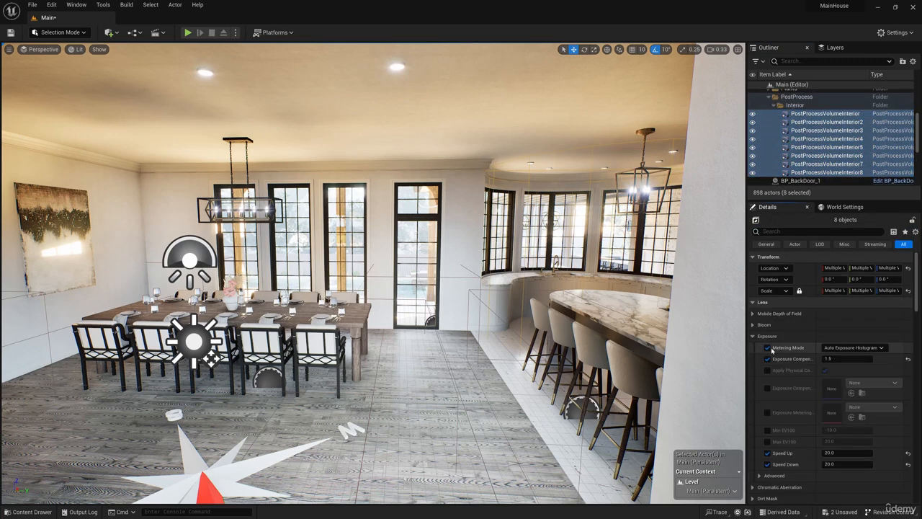
{"action": "left_click", "coordinate": [852, 347]}
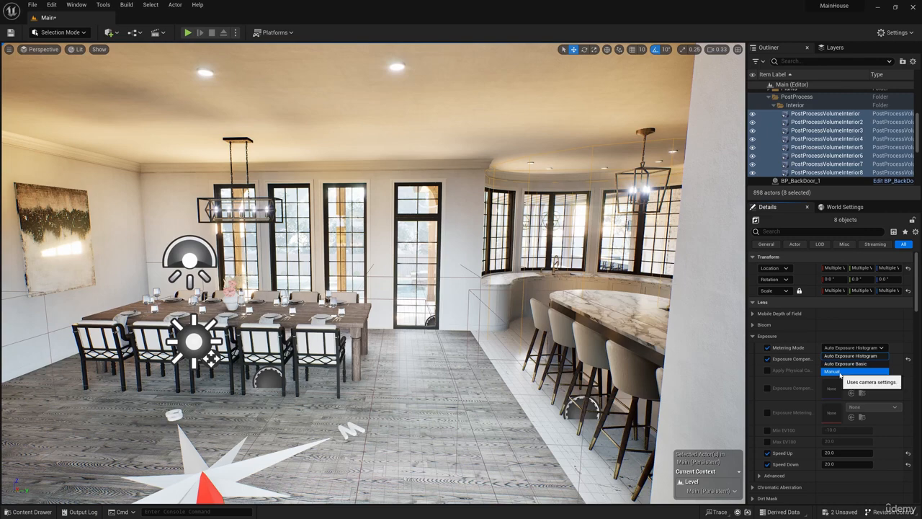
{"action": "left_click", "coordinate": [835, 371]}
{"action": "left_click", "coordinate": [843, 359]}
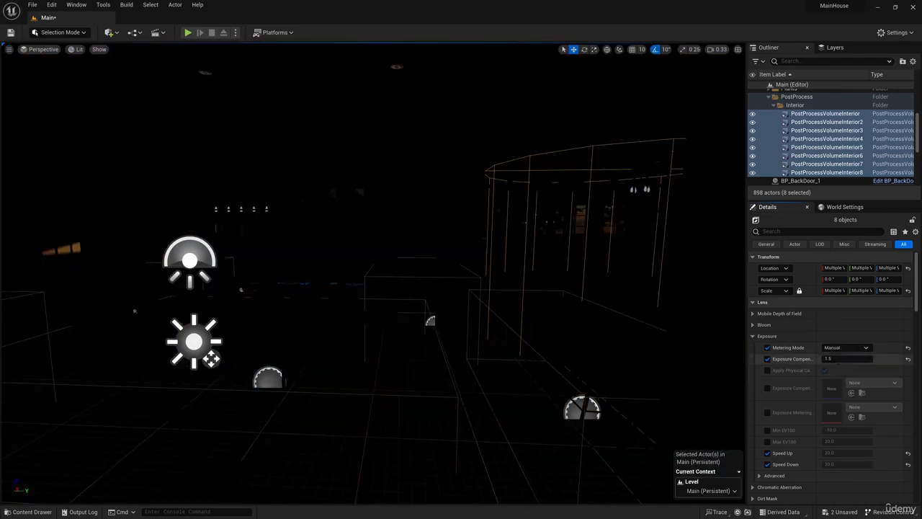
{"action": "type", "text": "13"}
{"action": "key", "text": "Return"}
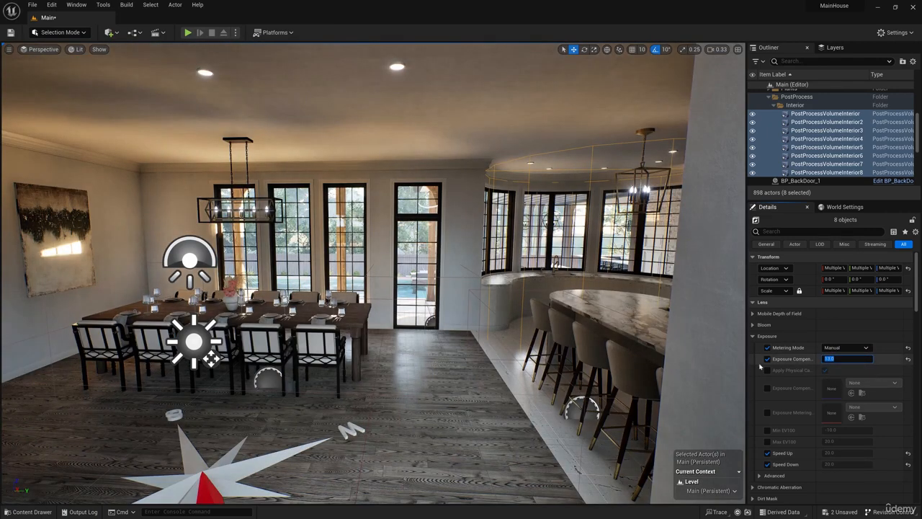
Examine the dining room and set the exposure compensation of the eight interior volumes to 13.5
{"action": "right_click_drag", "start_coordinate": [631, 352], "coordinate": [371, 351]}
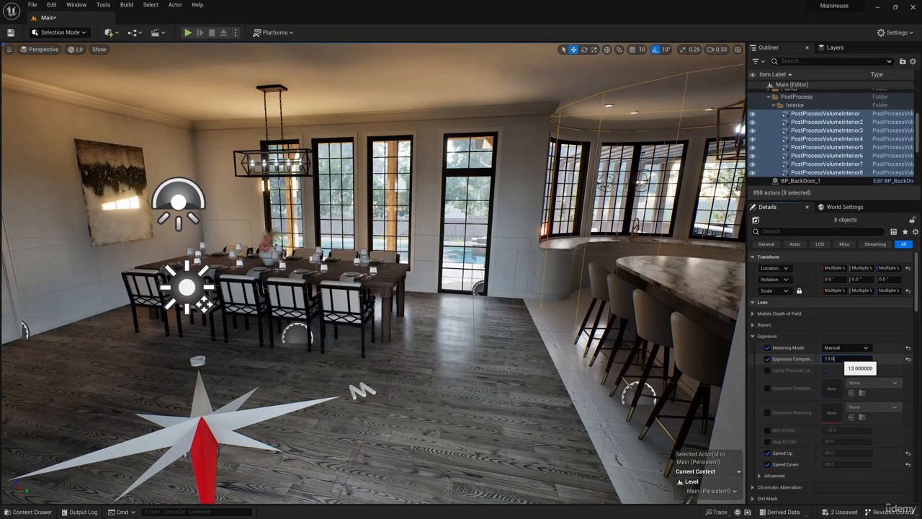
{"action": "key", "text": "BackSpace"}
{"action": "type", "text": "5"}
{"action": "key", "text": "Return"}
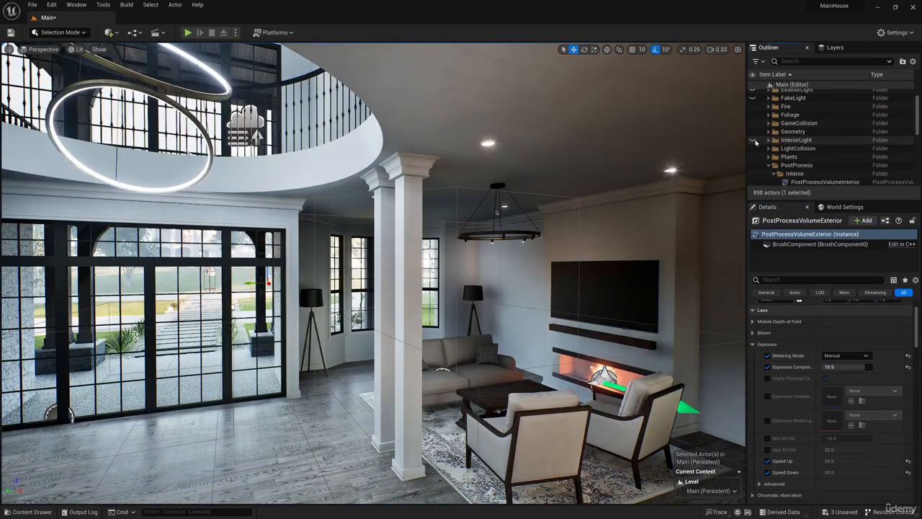
Show the InteriorLight folder and set the temperature of the living room point light above the sofa to 4500
{"action": "left_click", "coordinate": [754, 141]}
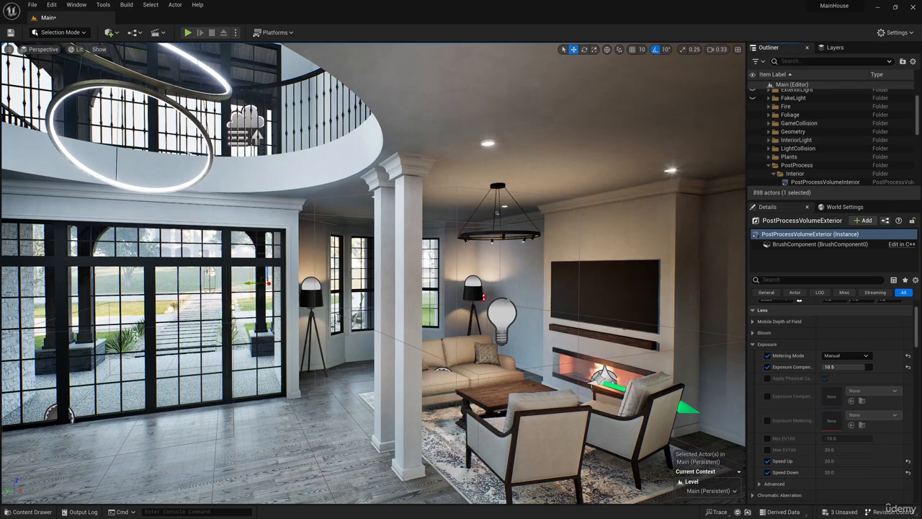
{"action": "right_click_drag", "start_coordinate": [473, 304], "coordinate": [488, 353]}
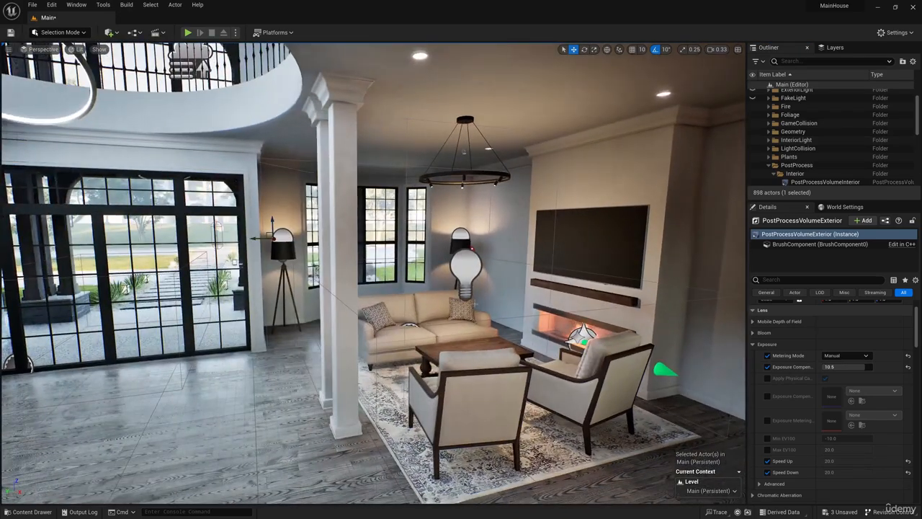
{"action": "left_click", "coordinate": [465, 268]}
{"action": "left_click", "coordinate": [835, 422]}
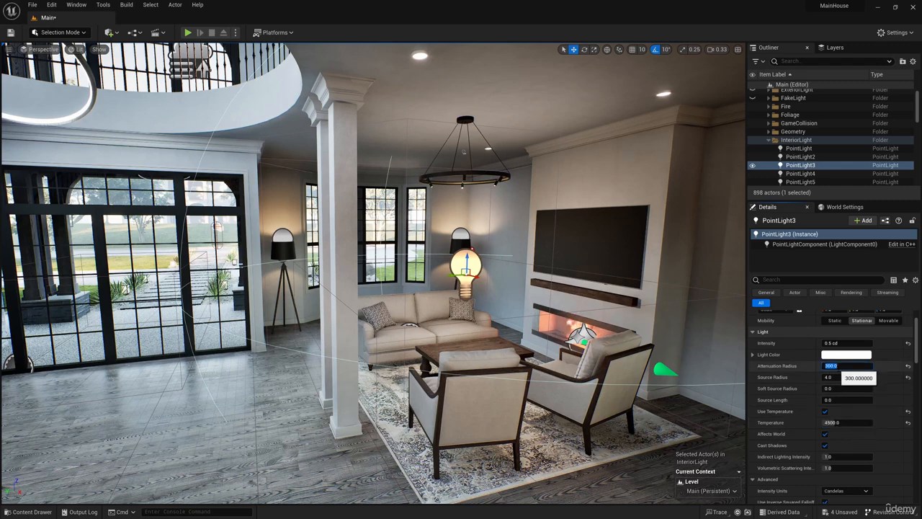
Set PointLight3's attenuation radius to 350, intensity to 0.6 cd and source radius to 14
{"action": "type", "text": "350"}
{"action": "key", "text": "Return"}
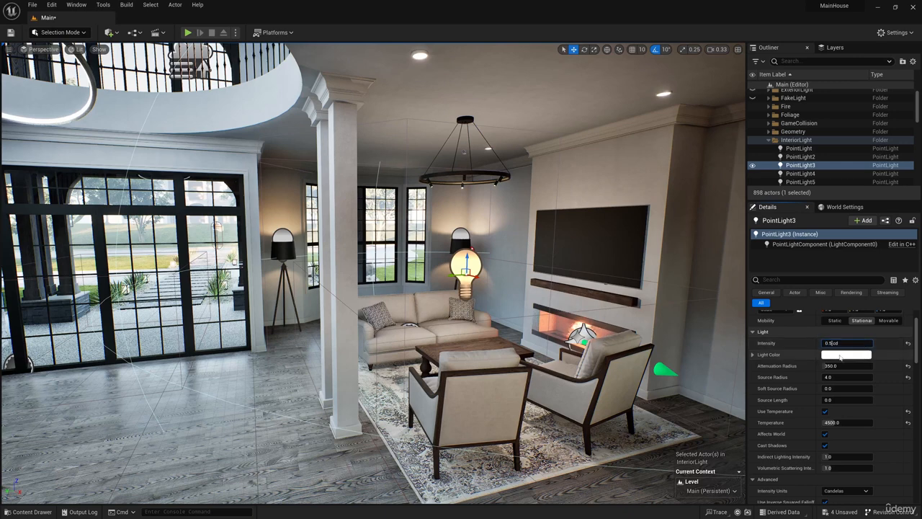
{"action": "key", "text": "Return"}
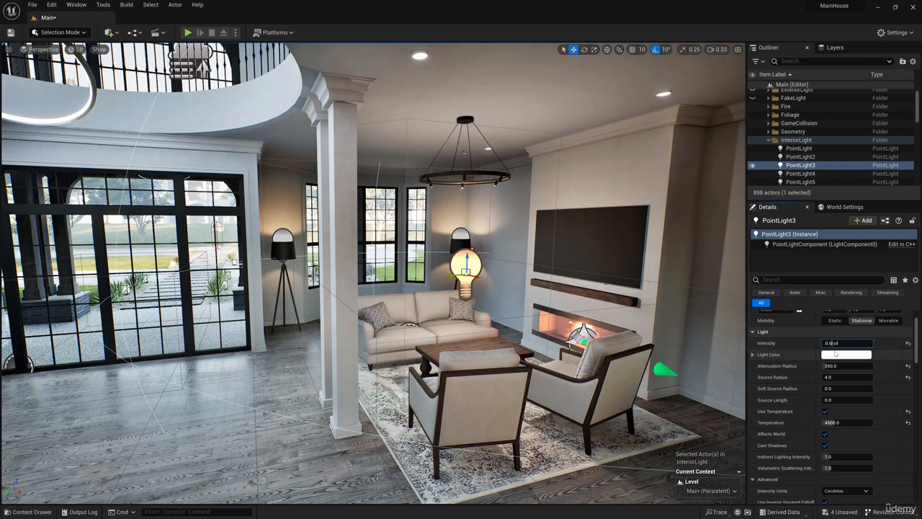
{"action": "key", "text": "Return"}
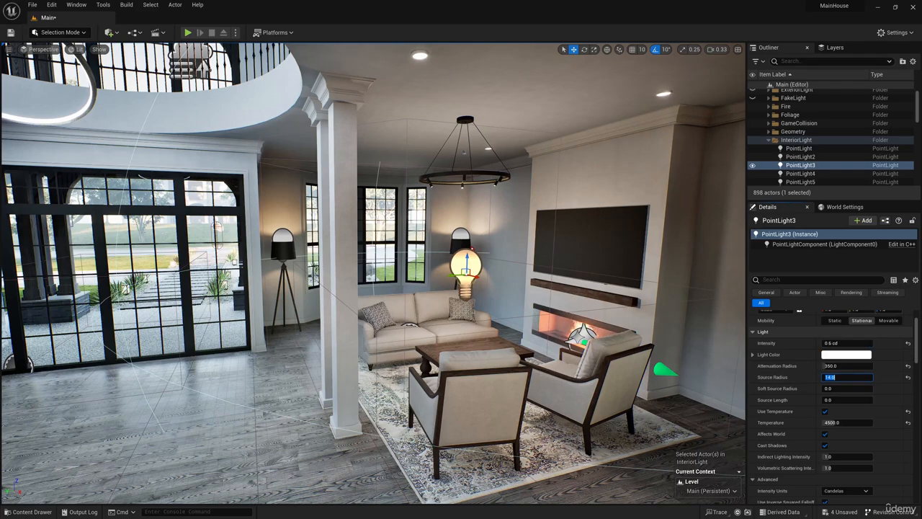
Set the intensity of PointLight7, above the two armchairs by the window, to 0.8 cd and its source radius to 8
{"action": "right_click_drag", "start_coordinate": [374, 272], "coordinate": [162, 256]}
{"action": "left_click", "coordinate": [439, 255]}
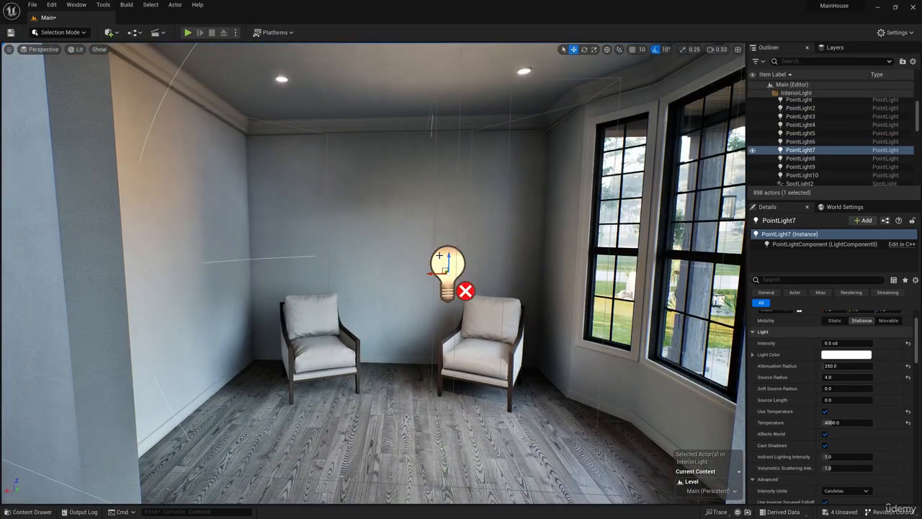
{"action": "left_click", "coordinate": [836, 343]}
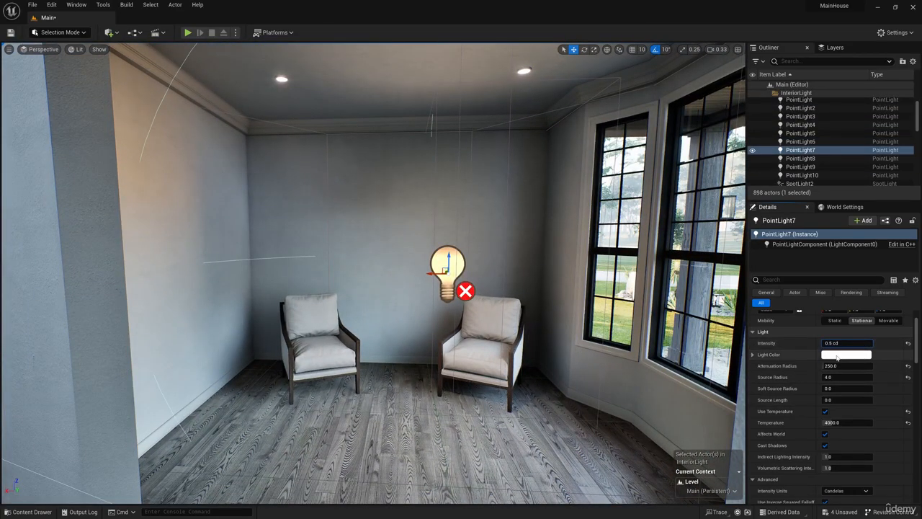
{"action": "key", "text": "Return"}
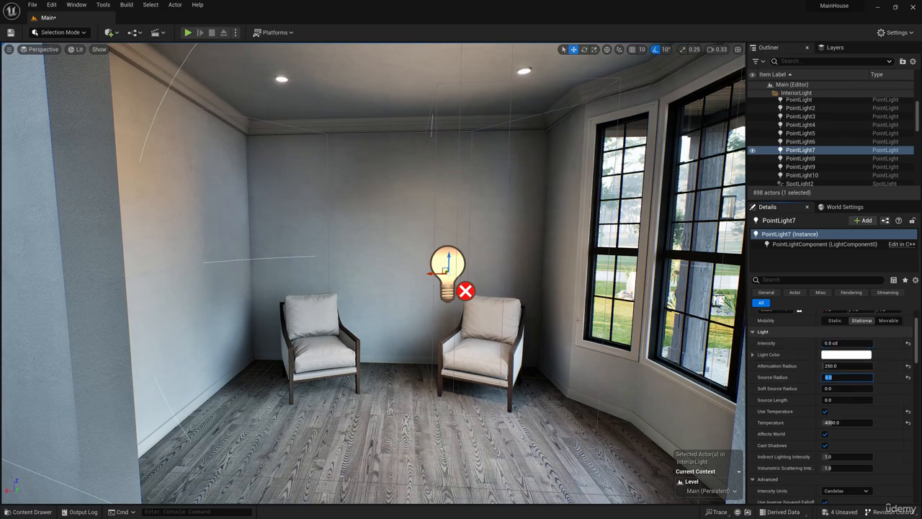
Duplicate the living room's PointLight3 and place the copy near the dining table
{"action": "right_click_drag", "start_coordinate": [577, 320], "coordinate": [165, 278]}
{"action": "key", "text": "w"}
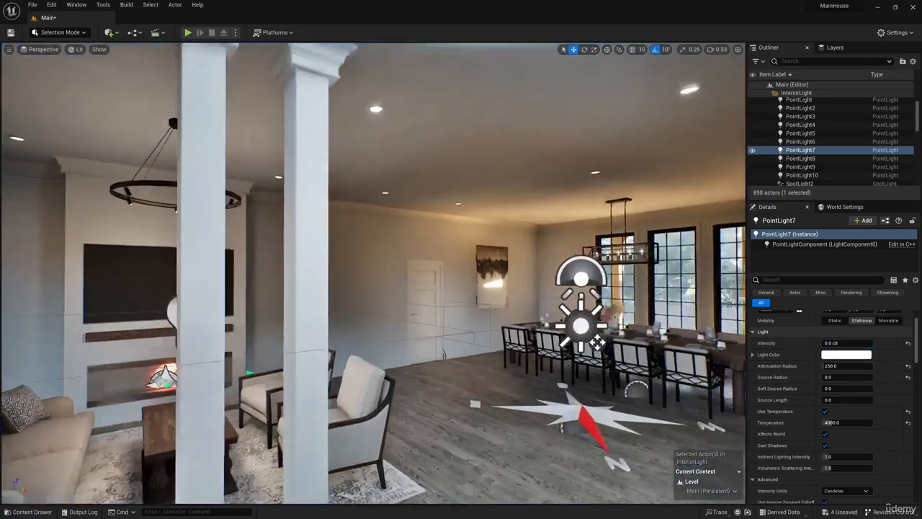
{"action": "right_click_drag", "start_coordinate": [442, 353], "coordinate": [273, 350]}
{"action": "left_click", "coordinate": [309, 290]}
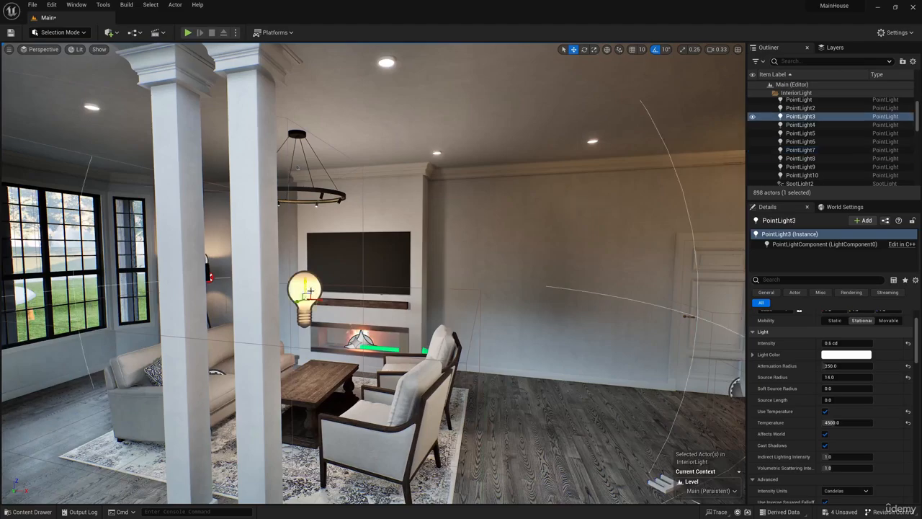
{"action": "right_click_drag", "start_coordinate": [309, 291], "coordinate": [615, 346]}
{"action": "left_click_drag", "start_coordinate": [616, 345], "coordinate": [677, 325], "text": "alt"}
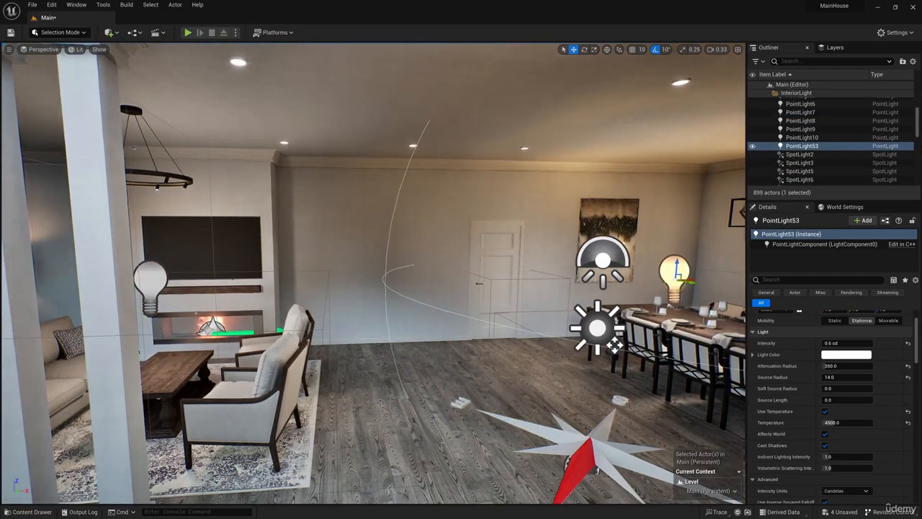
Move the new point light across the dining area to the chandelier by the windows
{"action": "key", "text": "w"}
{"action": "right_click_drag", "start_coordinate": [340, 354], "coordinate": [558, 335]}
{"action": "left_click_drag", "start_coordinate": [358, 360], "coordinate": [462, 258]}
{"action": "right_click_drag", "start_coordinate": [463, 258], "coordinate": [346, 302]}
{"action": "key", "text": "d"}
{"action": "left_click_drag", "start_coordinate": [346, 241], "coordinate": [494, 245]}
{"action": "key", "text": "a"}
{"action": "right_click_drag", "start_coordinate": [483, 252], "coordinate": [633, 251]}
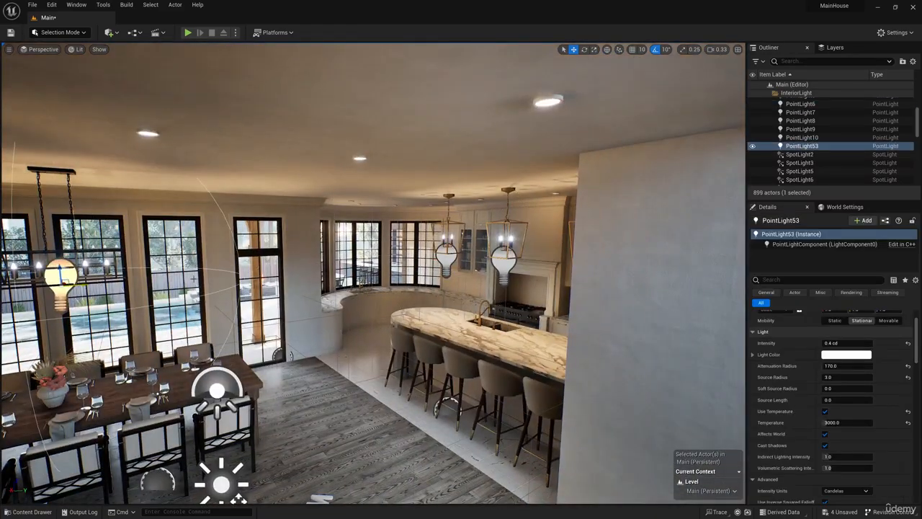
Center the new point light directly beneath the dining chandelier, above the table
{"action": "key", "text": "f"}
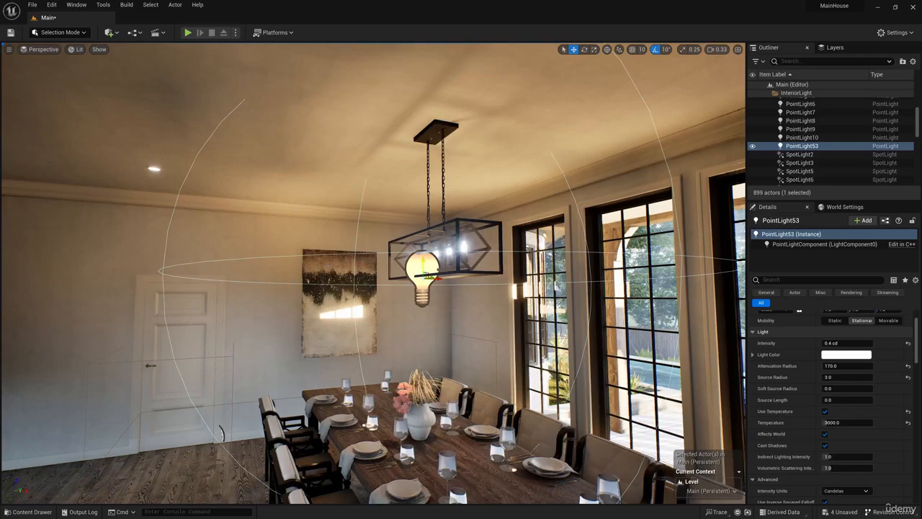
{"action": "left_click_drag", "start_coordinate": [425, 270], "coordinate": [452, 312]}
{"action": "key", "text": "d"}
{"action": "right_click_drag", "start_coordinate": [452, 312], "coordinate": [368, 310]}
{"action": "left_click_drag", "start_coordinate": [483, 300], "coordinate": [471, 301]}
{"action": "key", "text": "a"}
{"action": "right_click_drag", "start_coordinate": [471, 300], "coordinate": [576, 301]}
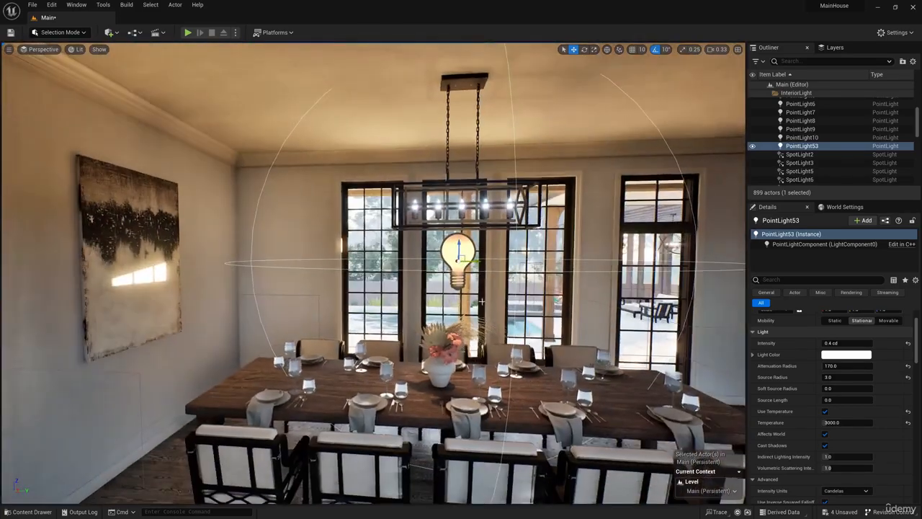
{"action": "left_click_drag", "start_coordinate": [477, 261], "coordinate": [483, 261]}
{"action": "key", "text": "s"}
{"action": "right_click_drag", "start_coordinate": [481, 261], "coordinate": [425, 263]}
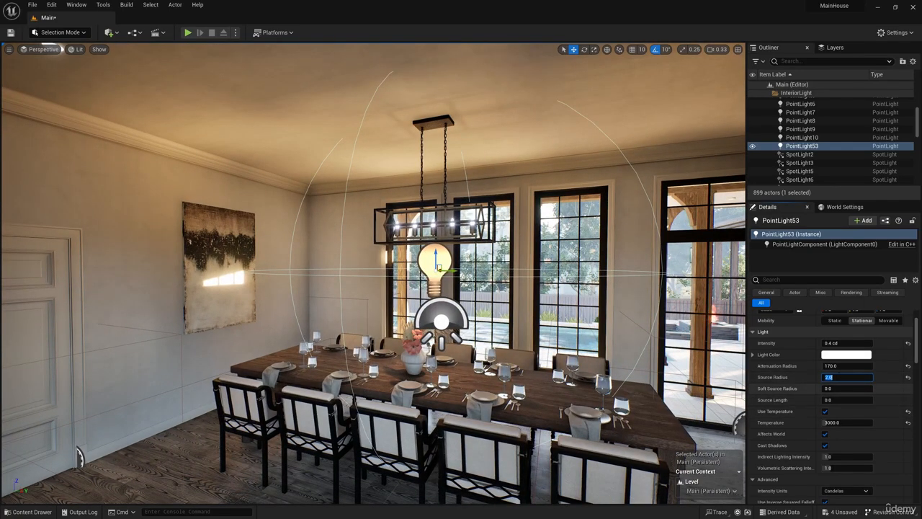
Set the dining point light's attenuation radius to 200, source radius to 4 and temperature to 4000
{"action": "left_click", "coordinate": [839, 369]}
{"action": "type", "text": "200"}
{"action": "key", "text": "Return"}
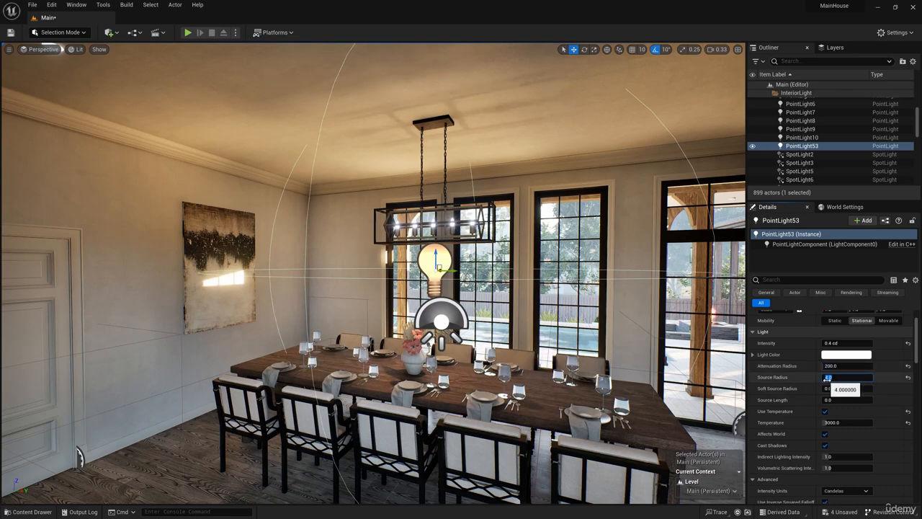
{"action": "key", "text": "s"}
{"action": "right_click_drag", "start_coordinate": [432, 288], "coordinate": [497, 264]}
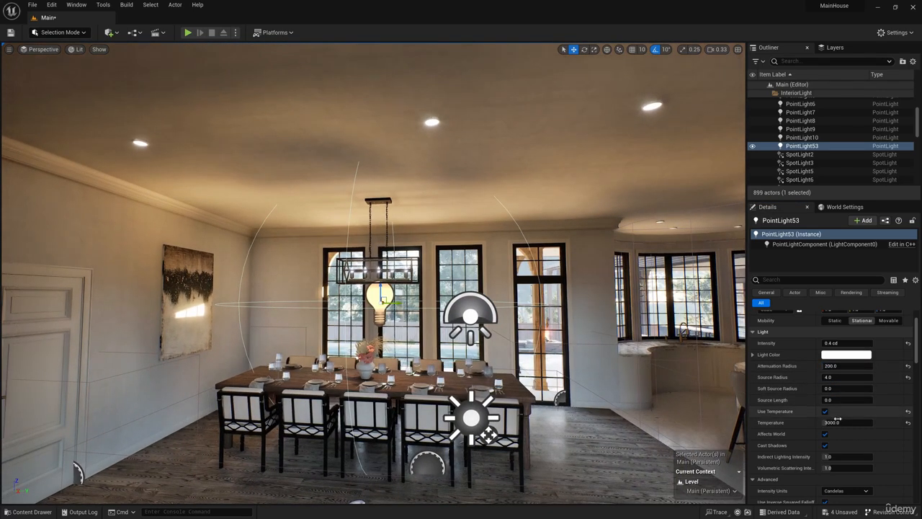
{"action": "type", "text": "4000"}
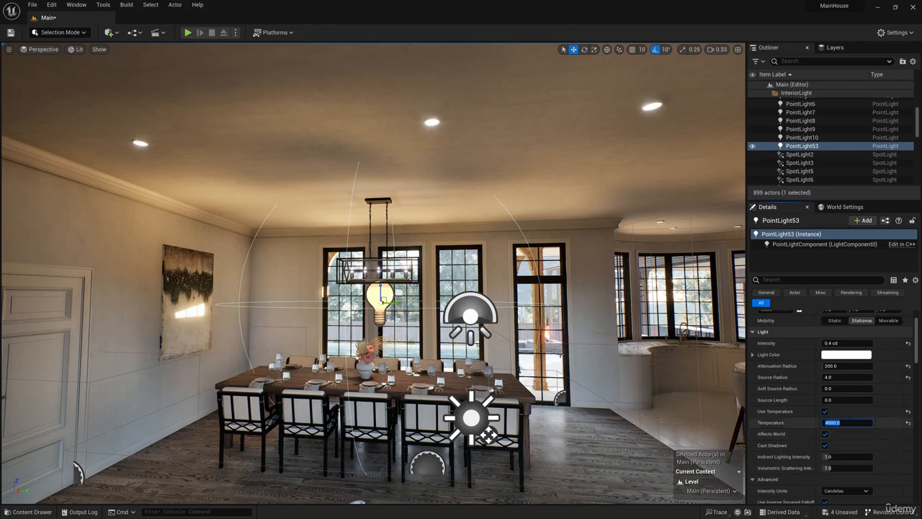
Delete the bathroom's three ceiling spotlights, SpotLight5, SpotLight7 and SpotLight8
{"action": "mouse_move", "coordinate": [432, 288]}
{"action": "right_mouse_down"}
{"action": "mouse_move", "coordinate": [548, 302]}
{"action": "mouse_move", "coordinate": [403, 324]}
{"action": "mouse_move", "coordinate": [433, 310]}
{"action": "mouse_move", "coordinate": [410, 310]}
{"action": "mouse_move", "coordinate": [443, 289]}
{"action": "mouse_move", "coordinate": [403, 267]}
{"action": "mouse_move", "coordinate": [216, 267]}
{"action": "mouse_move", "coordinate": [475, 288]}
{"action": "mouse_move", "coordinate": [504, 201]}
{"action": "mouse_move", "coordinate": [540, 203]}
{"action": "right_mouse_up"}
{"action": "key", "text": "a"}
{"action": "key", "text": "d"}
{"action": "key", "text": "d"}
{"action": "key", "text": "w"}
{"action": "key", "text": "w"}
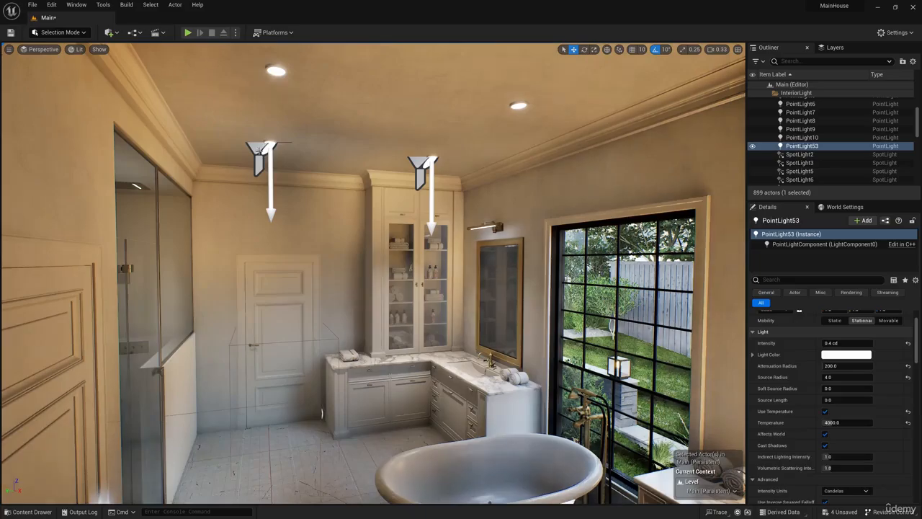
{"action": "left_click", "coordinate": [259, 151]}
{"action": "left_click", "coordinate": [422, 164], "text": "ctrl"}
{"action": "right_click_drag", "start_coordinate": [425, 164], "coordinate": [734, 173]}
{"action": "key", "text": "s"}
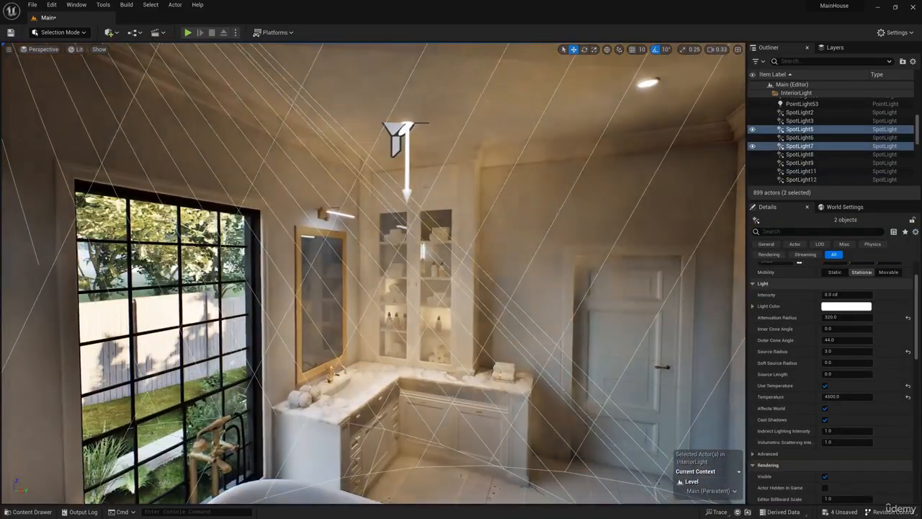
{"action": "right_click_drag", "start_coordinate": [425, 164], "coordinate": [468, 140]}
{"action": "left_click", "coordinate": [360, 141], "text": "ctrl"}
{"action": "key", "text": "Delete"}
Duplicate the point light under the dining chandelier and move the copy into the bathroom
{"action": "key", "text": "w"}
{"action": "right_click_drag", "start_coordinate": [360, 140], "coordinate": [393, 212]}
{"action": "key", "text": "w"}
{"action": "key", "text": "s"}
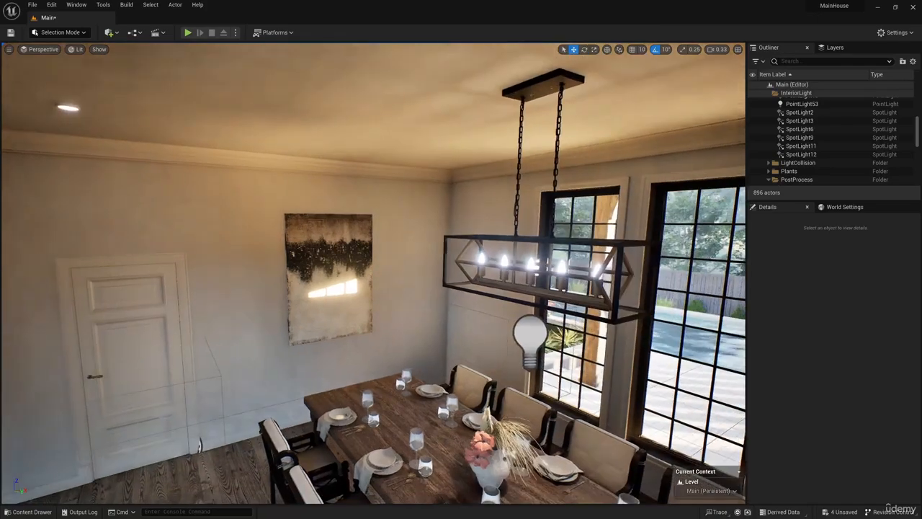
{"action": "left_click", "coordinate": [530, 335]}
{"action": "left_click_drag", "start_coordinate": [517, 332], "coordinate": [317, 284], "text": "alt"}
{"action": "key", "text": "w"}
{"action": "mouse_move", "coordinate": [296, 266]}
{"action": "right_mouse_down"}
{"action": "mouse_move", "coordinate": [344, 290]}
{"action": "mouse_move", "coordinate": [295, 277]}
{"action": "mouse_move", "coordinate": [131, 281]}
{"action": "mouse_move", "coordinate": [257, 283]}
{"action": "right_mouse_up"}
{"action": "key", "text": "w"}
{"action": "key", "text": "s"}
{"action": "left_click_drag", "start_coordinate": [362, 205], "coordinate": [607, 208]}
{"action": "right_click_drag", "start_coordinate": [607, 207], "coordinate": [691, 223]}
{"action": "key", "text": "w"}
Switch to the four-viewport layout and center the copied point light in the bathroom using the top wireframe view
{"action": "left_click", "coordinate": [738, 49]}
{"action": "scroll", "coordinate": [562, 324], "scroll_direction": "down", "scroll_amount": 15}
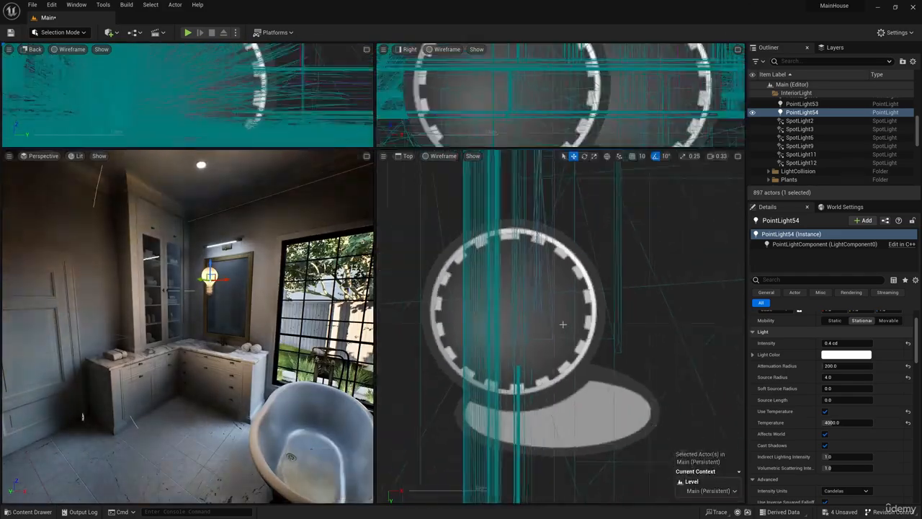
{"action": "scroll", "coordinate": [558, 324], "scroll_direction": "down", "scroll_amount": 5}
{"action": "right_click_drag", "start_coordinate": [535, 297], "coordinate": [628, 450]}
{"action": "scroll", "coordinate": [452, 232], "scroll_direction": "up", "scroll_amount": 3}
{"action": "left_click_drag", "start_coordinate": [489, 254], "coordinate": [507, 270]}
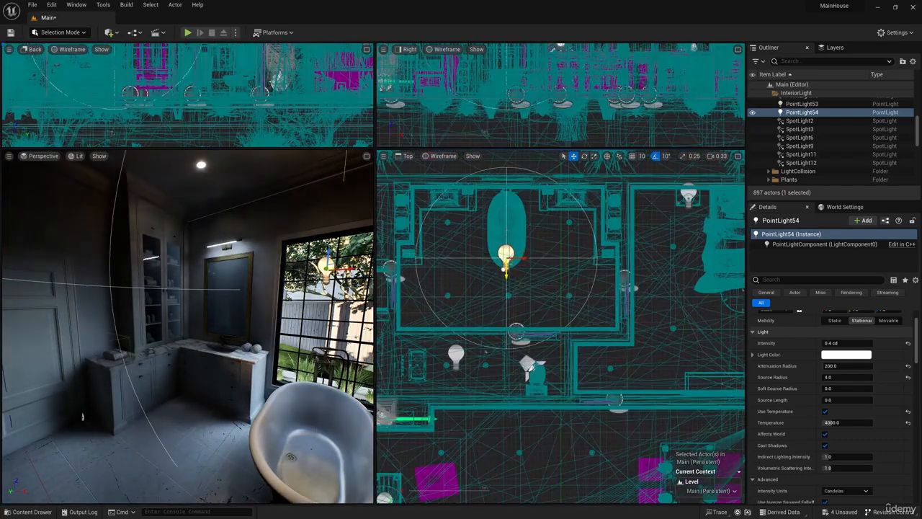
Set the bathroom point light's attenuation radius to 300 and source radius to 6
{"action": "type", "text": "3"}
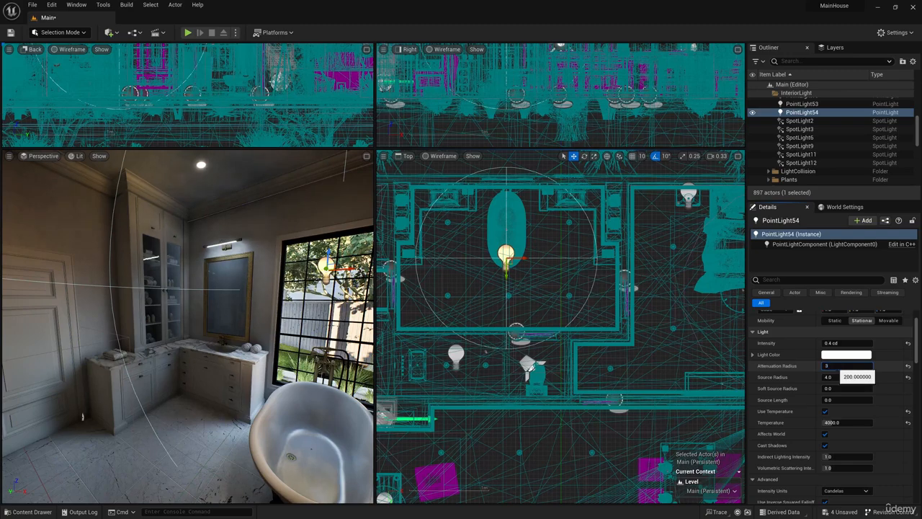
{"action": "type", "text": "00"}
{"action": "key", "text": "Return"}
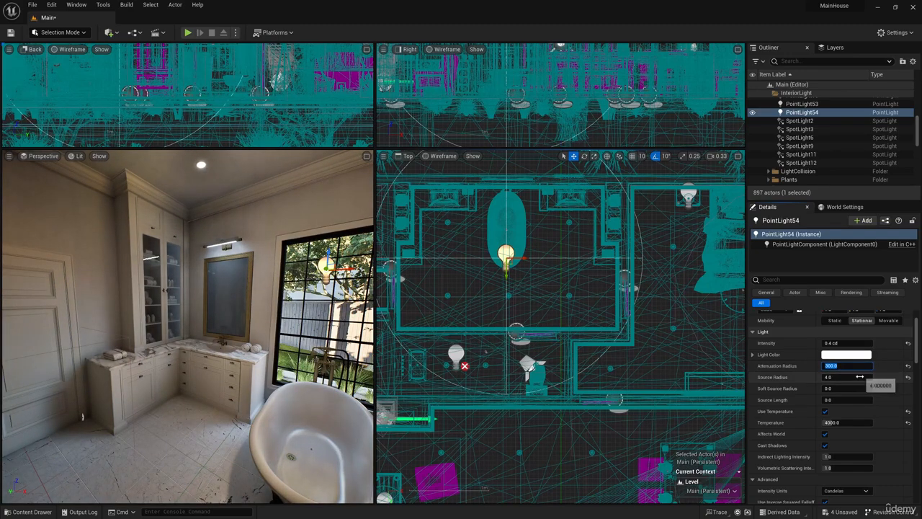
{"action": "type", "text": "6"}
{"action": "key", "text": "Return"}
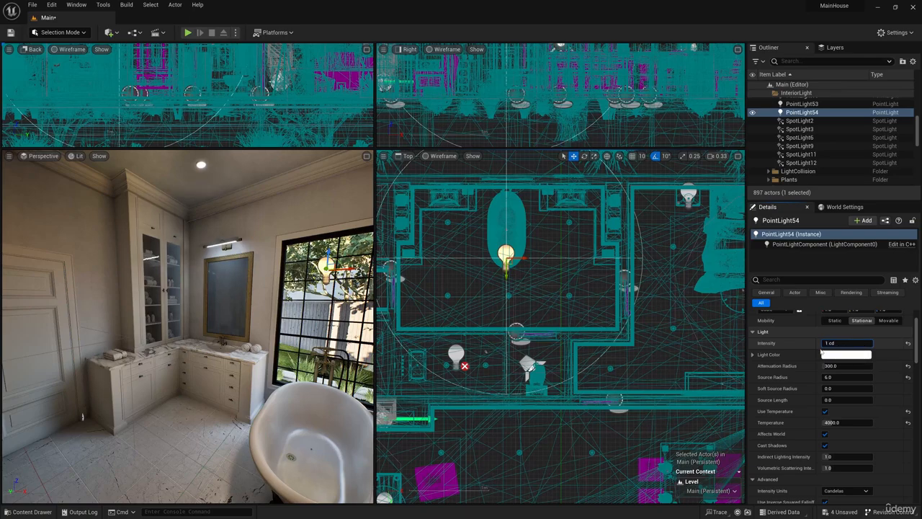
Set the bathroom point light's intensity to 1 cd, its source radius to 10 and its temperature to 5000
{"action": "key", "text": "Return"}
{"action": "left_click", "coordinate": [366, 155]}
{"action": "right_click_drag", "start_coordinate": [366, 155], "coordinate": [338, 144]}
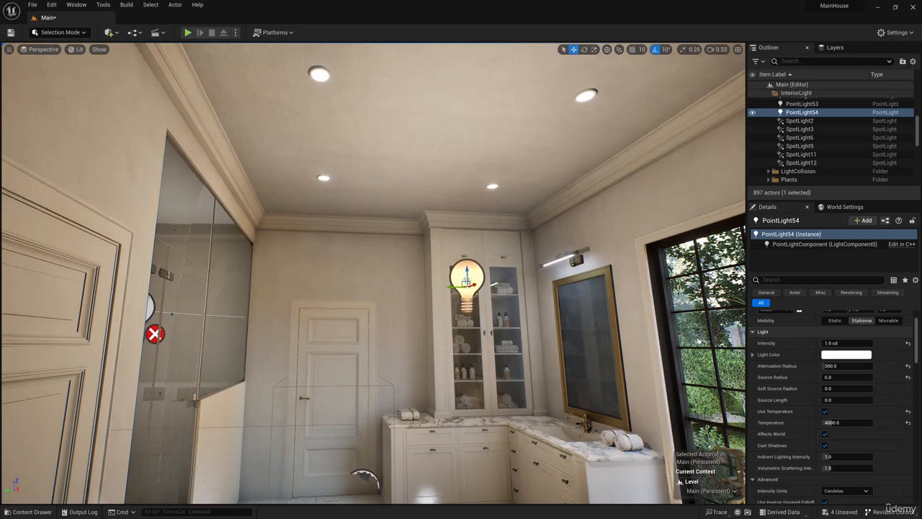
{"action": "mouse_move", "coordinate": [523, 309]}
{"action": "right_mouse_down"}
{"action": "mouse_move", "coordinate": [324, 302]}
{"action": "mouse_move", "coordinate": [533, 403]}
{"action": "mouse_move", "coordinate": [522, 308]}
{"action": "right_mouse_up"}
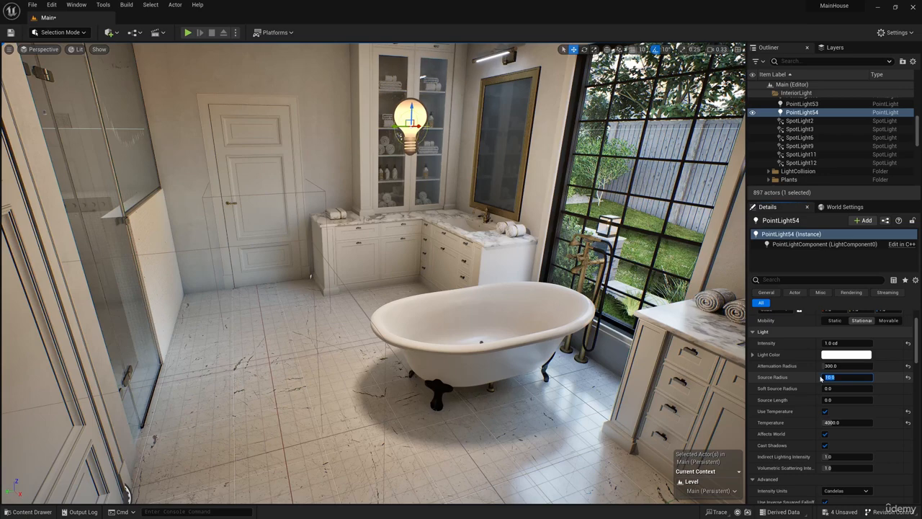
{"action": "left_click_drag", "start_coordinate": [399, 130], "coordinate": [425, 130]}
{"action": "right_click_drag", "start_coordinate": [522, 308], "coordinate": [522, 180]}
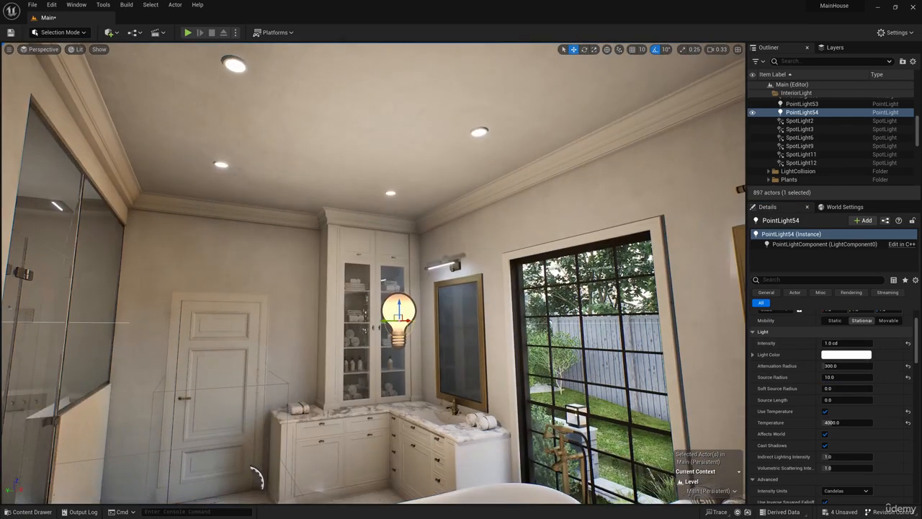
{"action": "left_click", "coordinate": [830, 422]}
Set the shower point light's attenuation radius to 180 and its intensity to 0.4 cd
{"action": "right_click_drag", "start_coordinate": [460, 288], "coordinate": [180, 309]}
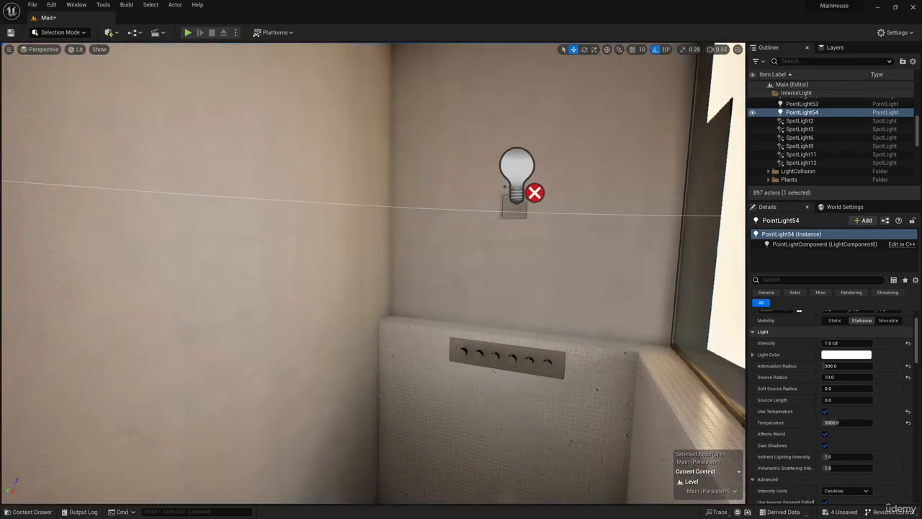
{"action": "left_click", "coordinate": [517, 175]}
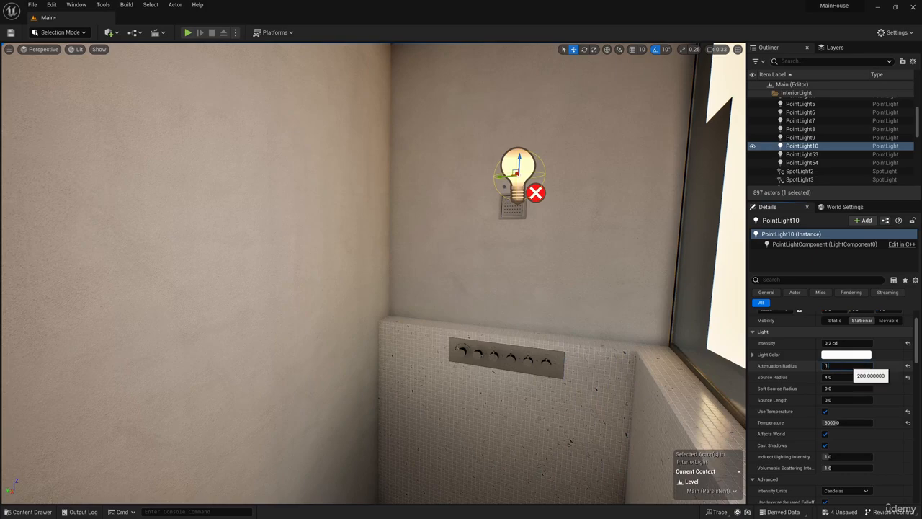
{"action": "type", "text": "180"}
{"action": "key", "text": "Return"}
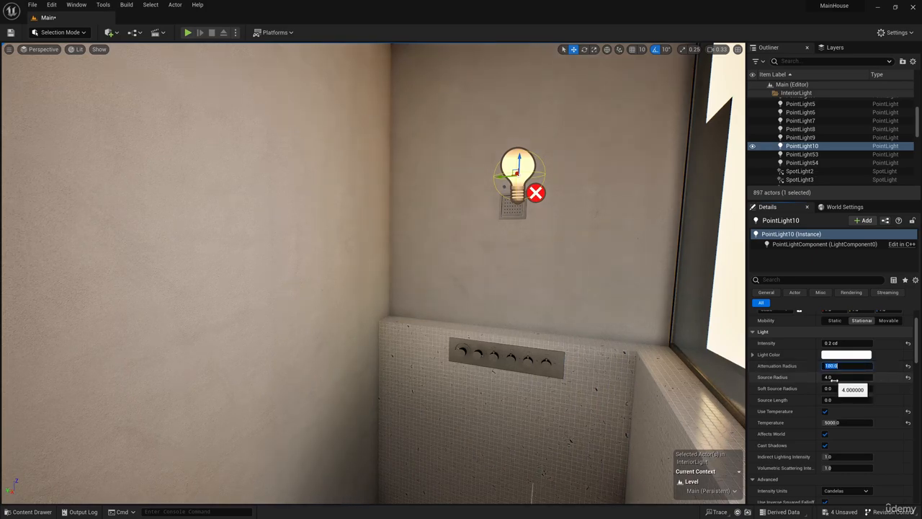
{"action": "left_click", "coordinate": [828, 343]}
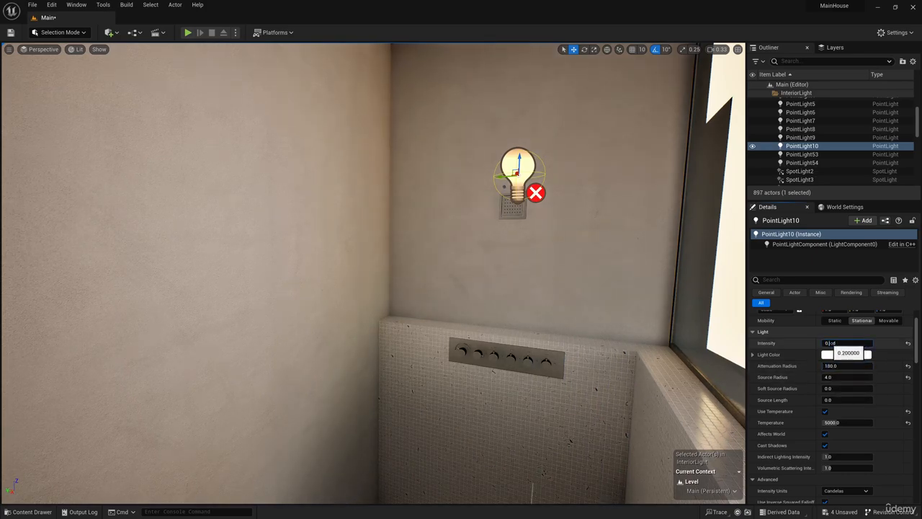
{"action": "type", "text": "0.4"}
{"action": "key", "text": "Return"}
Lower the shower point light slightly within the shower enclosure
{"action": "key", "text": "s"}
{"action": "right_click_drag", "start_coordinate": [494, 255], "coordinate": [375, 255]}
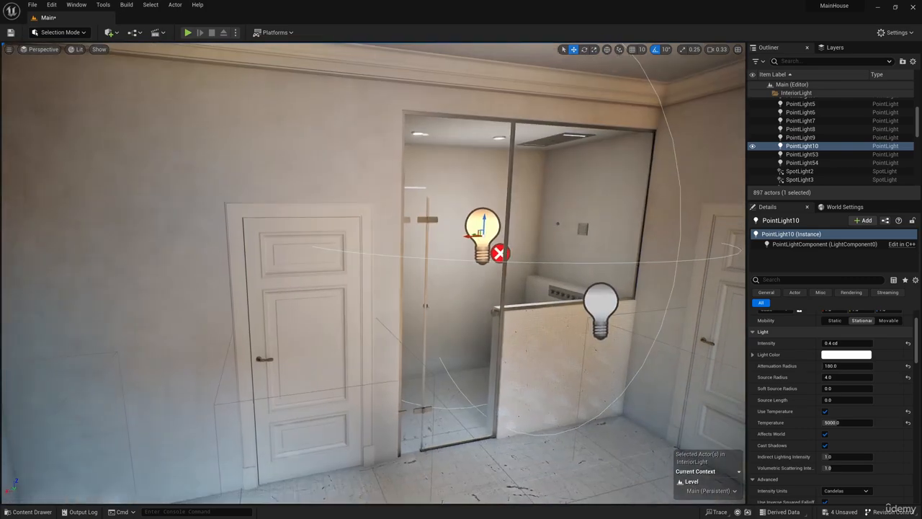
{"action": "left_click_drag", "start_coordinate": [484, 220], "coordinate": [482, 250]}
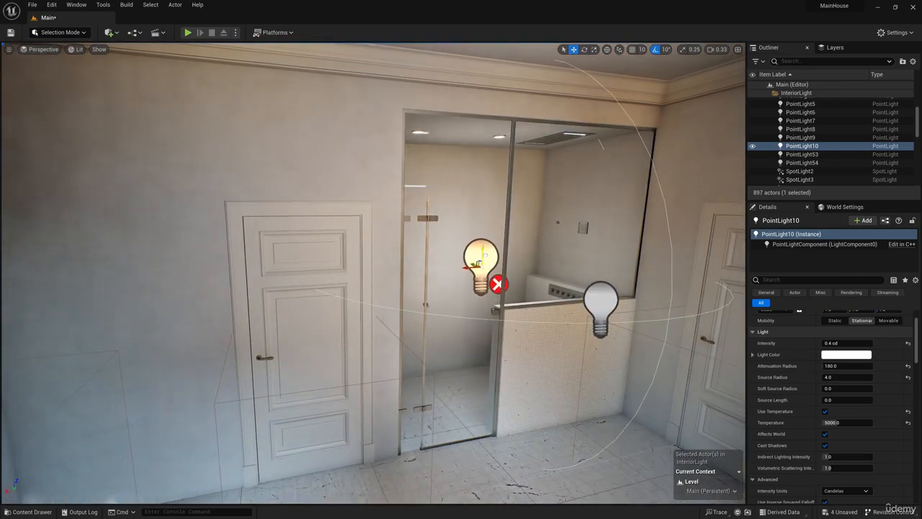
Delete the two ceiling spotlights in the walk-in closet, SpotLight11 and SpotLight12
{"action": "right_click_drag", "start_coordinate": [484, 254], "coordinate": [692, 202]}
{"action": "key", "text": "w"}
{"action": "left_click", "coordinate": [553, 201]}
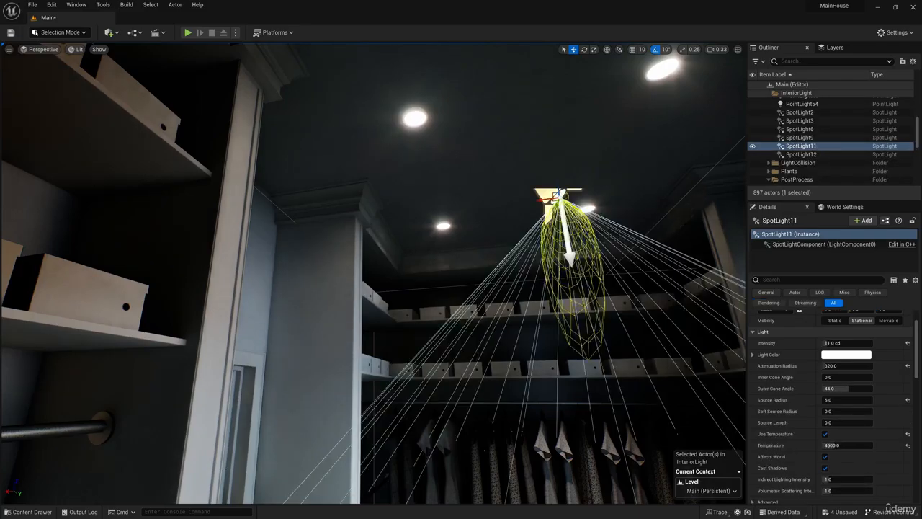
{"action": "right_click_drag", "start_coordinate": [553, 201], "coordinate": [713, 173]}
{"action": "left_click", "coordinate": [524, 183], "text": "ctrl"}
{"action": "key", "text": "Delete"}
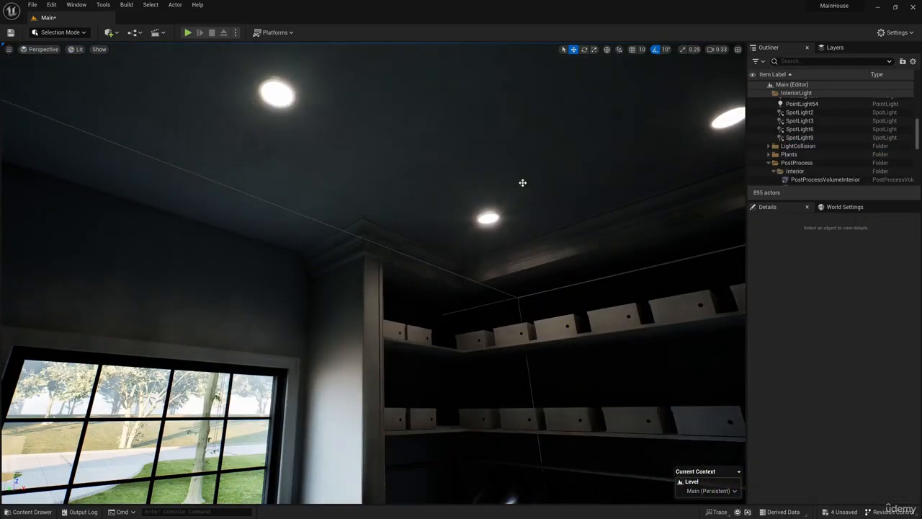
Duplicate the bathroom's point light and move the copy toward the walk-in closet
{"action": "right_click_drag", "start_coordinate": [188, 306], "coordinate": [374, 295]}
{"action": "key", "text": "s"}
{"action": "left_click", "coordinate": [552, 243]}
{"action": "right_click_drag", "start_coordinate": [552, 243], "coordinate": [460, 245]}
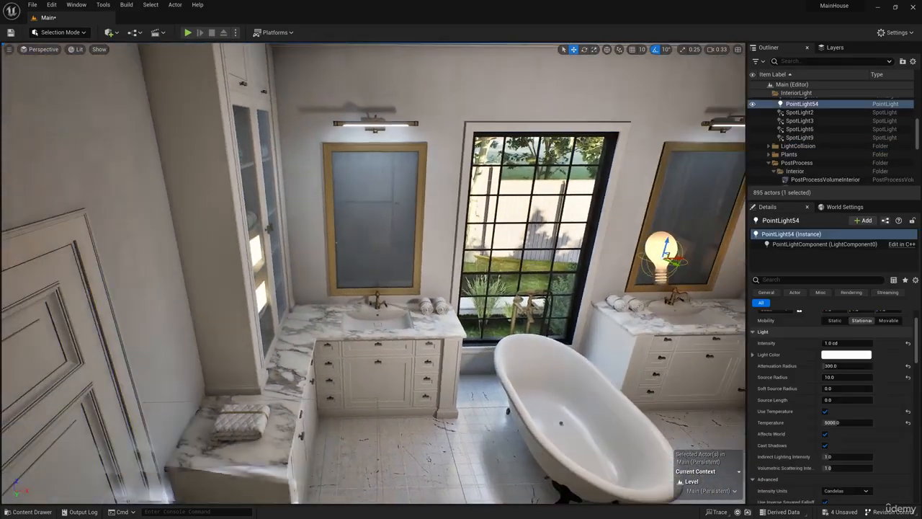
{"action": "left_click_drag", "start_coordinate": [678, 258], "coordinate": [64, 288], "text": "alt"}
{"action": "key", "text": "a"}
Position the copied point light in the middle of the walk-in closet between the clothes shelves
{"action": "mouse_move", "coordinate": [377, 293]}
{"action": "right_mouse_down"}
{"action": "mouse_move", "coordinate": [547, 281]}
{"action": "mouse_move", "coordinate": [377, 293]}
{"action": "right_mouse_up"}
{"action": "left_click_drag", "start_coordinate": [494, 234], "coordinate": [338, 234]}
{"action": "mouse_move", "coordinate": [312, 277]}
{"action": "right_mouse_down"}
{"action": "mouse_move", "coordinate": [404, 277]}
{"action": "mouse_move", "coordinate": [313, 277]}
{"action": "right_mouse_up"}
{"action": "key", "text": "a"}
{"action": "left_click_drag", "start_coordinate": [85, 243], "coordinate": [401, 252]}
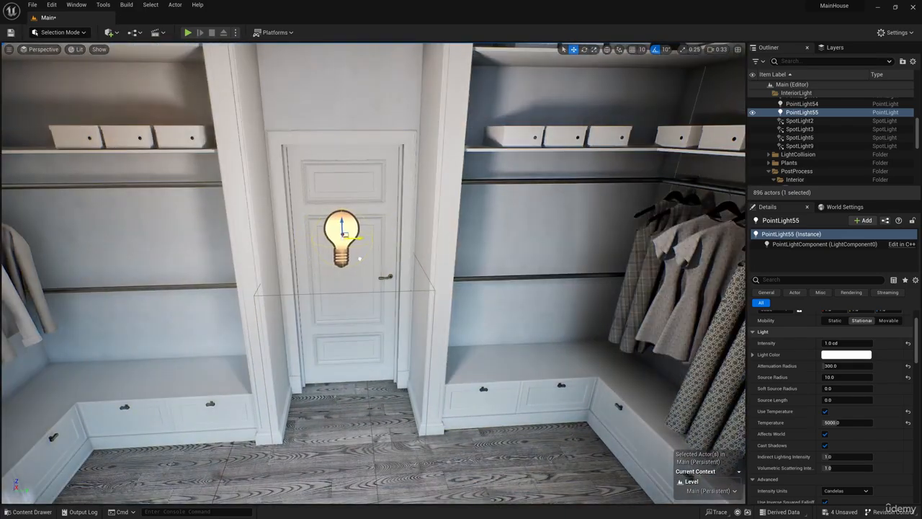
{"action": "key", "text": "a"}
{"action": "right_click_drag", "start_coordinate": [360, 259], "coordinate": [576, 266]}
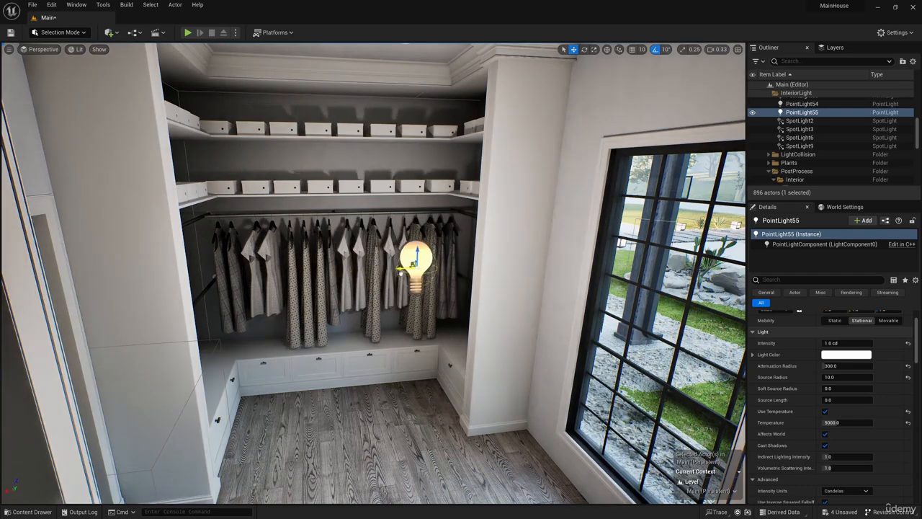
{"action": "left_click_drag", "start_coordinate": [400, 271], "coordinate": [366, 274]}
{"action": "right_click_drag", "start_coordinate": [384, 255], "coordinate": [324, 263]}
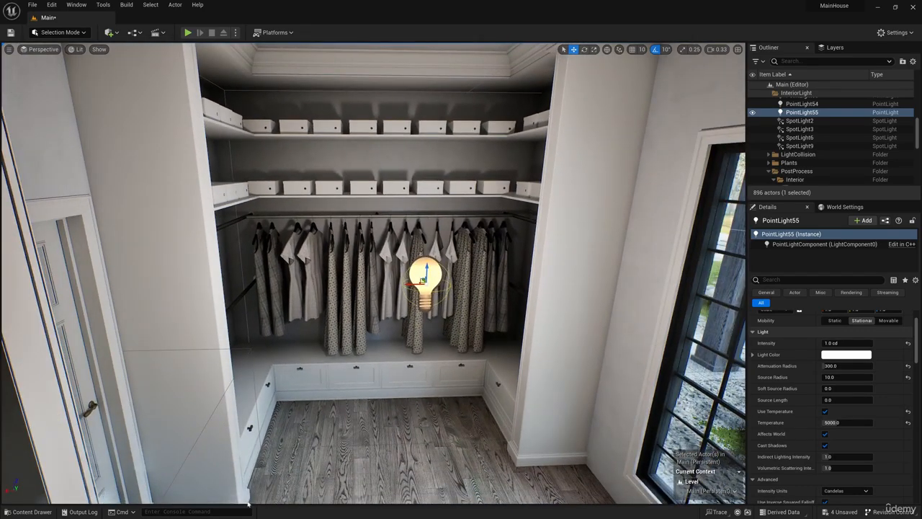
Check the closet point light's placement in the four-viewport layout and raise it to the level of the upper shelves
{"action": "left_click", "coordinate": [737, 49]}
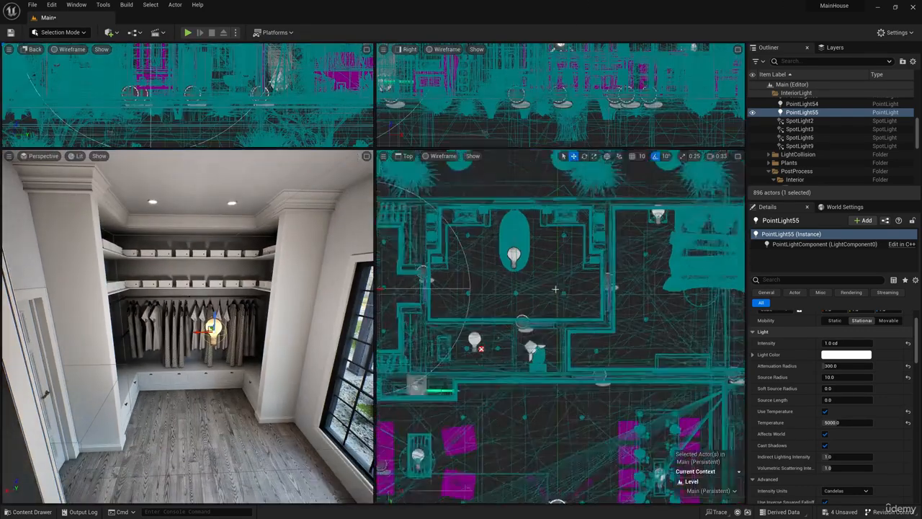
{"action": "scroll", "coordinate": [610, 110], "scroll_direction": "down", "scroll_amount": 7}
{"action": "scroll", "coordinate": [541, 90], "scroll_direction": "up", "scroll_amount": 12}
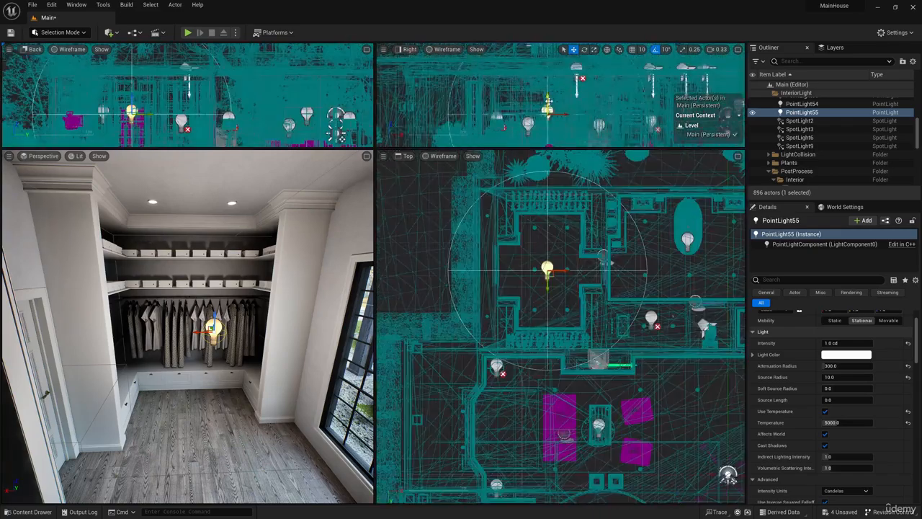
{"action": "mouse_move", "coordinate": [548, 100]}
{"action": "left_mouse_down"}
{"action": "mouse_move", "coordinate": [548, 79]}
{"action": "mouse_move", "coordinate": [547, 97]}
{"action": "left_mouse_up"}
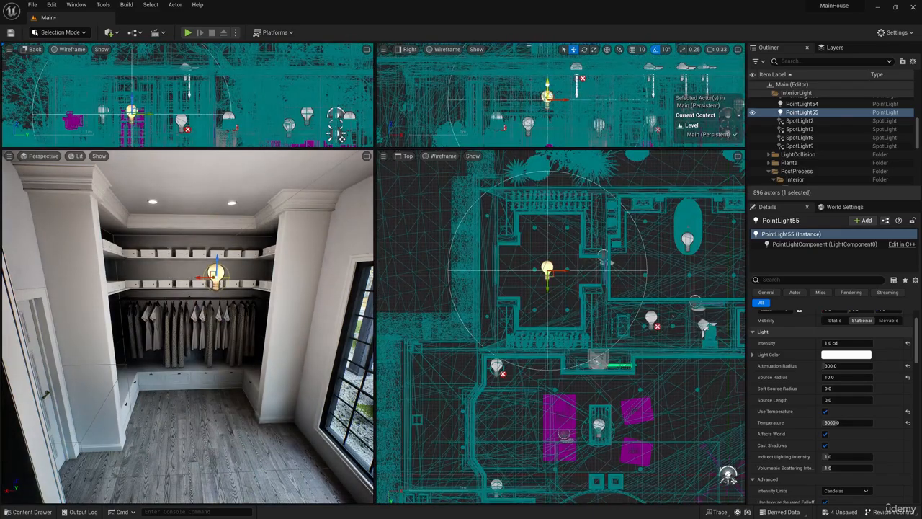
{"action": "left_click", "coordinate": [366, 156]}
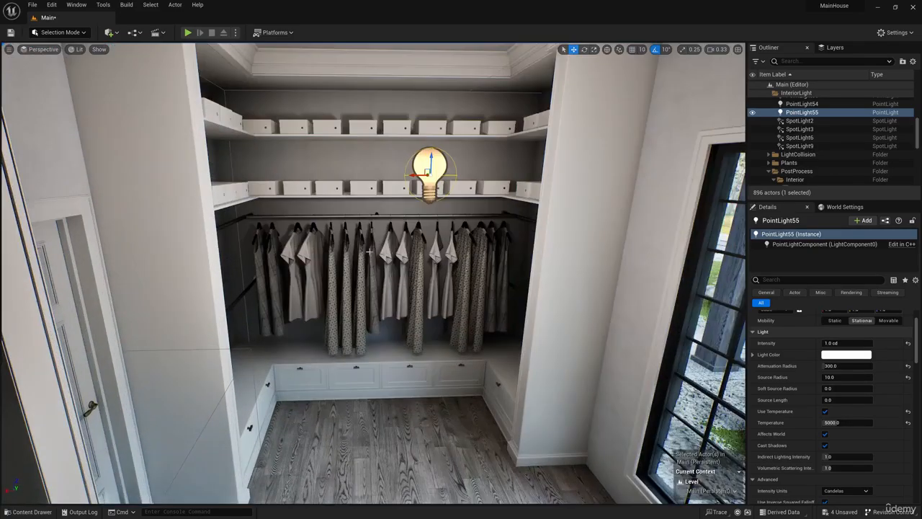
Turn off Cast Shadow for both wall lamps above the bathroom mirrors, BathLight2 and BathLight
{"action": "right_click_drag", "start_coordinate": [366, 165], "coordinate": [270, 148]}
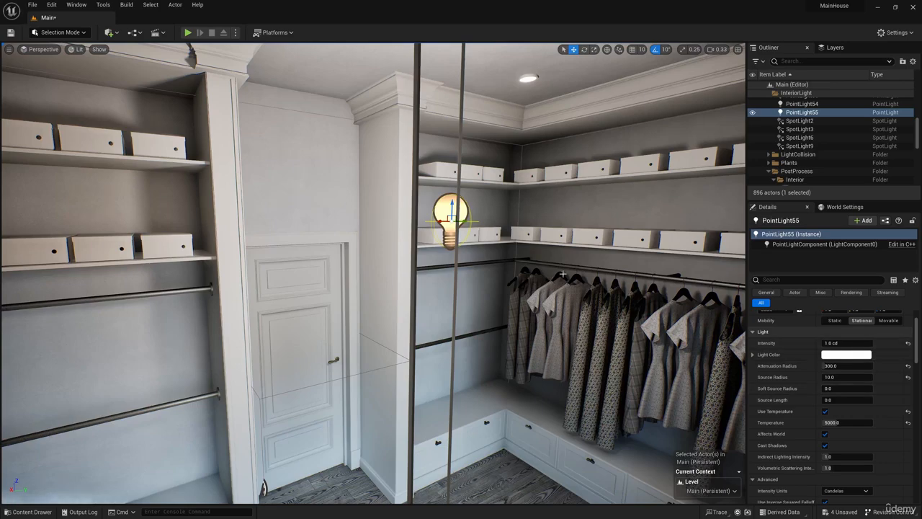
{"action": "right_click_drag", "start_coordinate": [563, 273], "coordinate": [338, 266]}
{"action": "key", "text": "w"}
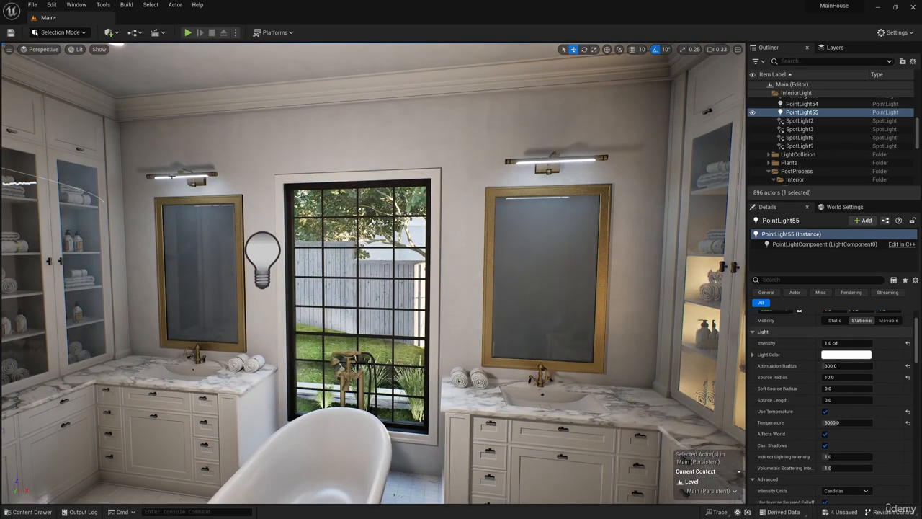
{"action": "left_click", "coordinate": [546, 163]}
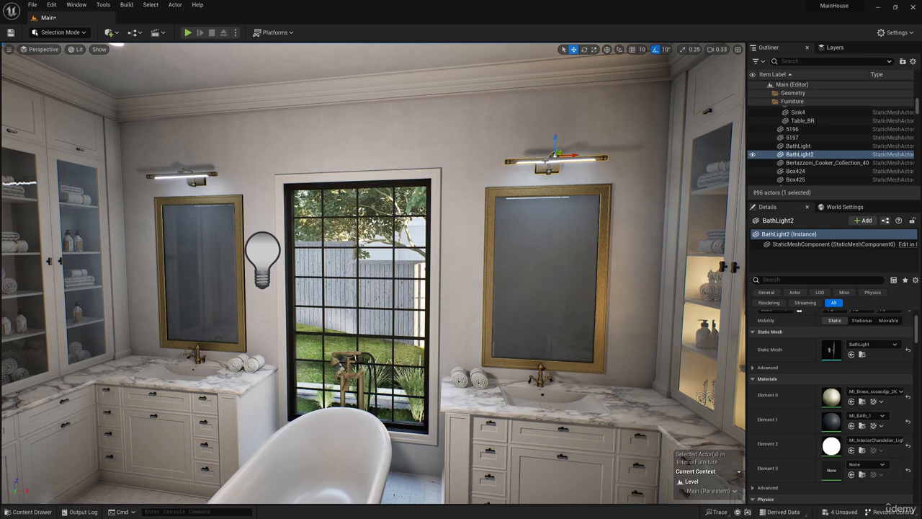
{"action": "left_click", "coordinate": [850, 280]}
{"action": "type", "text": "cas"}
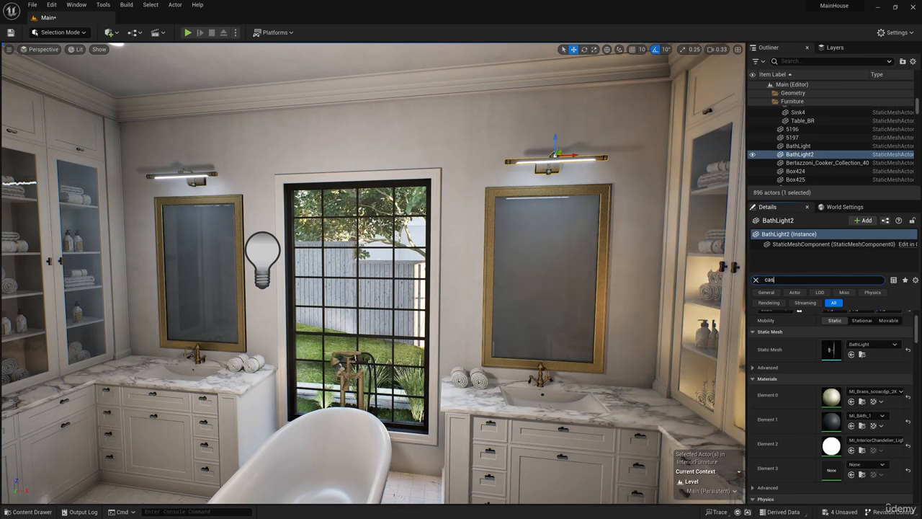
{"action": "type", "text": "t"}
{"action": "left_click", "coordinate": [825, 327]}
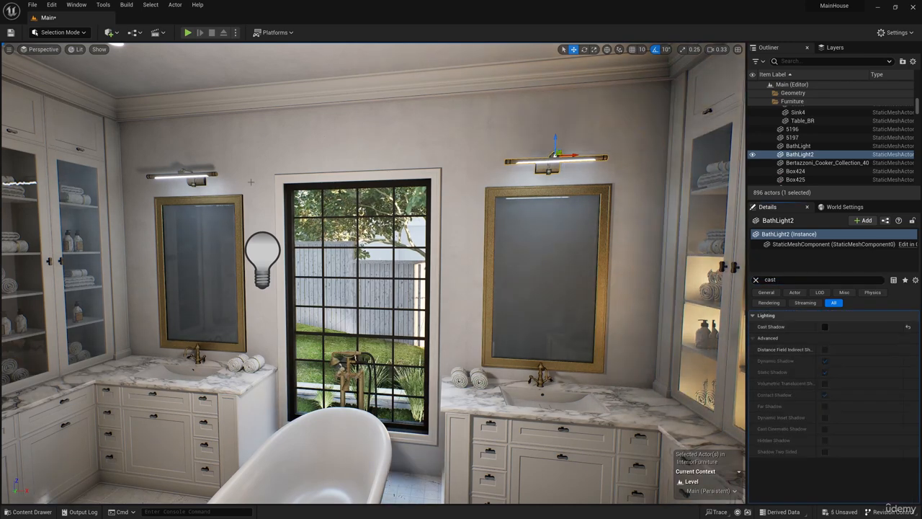
{"action": "left_click", "coordinate": [196, 175]}
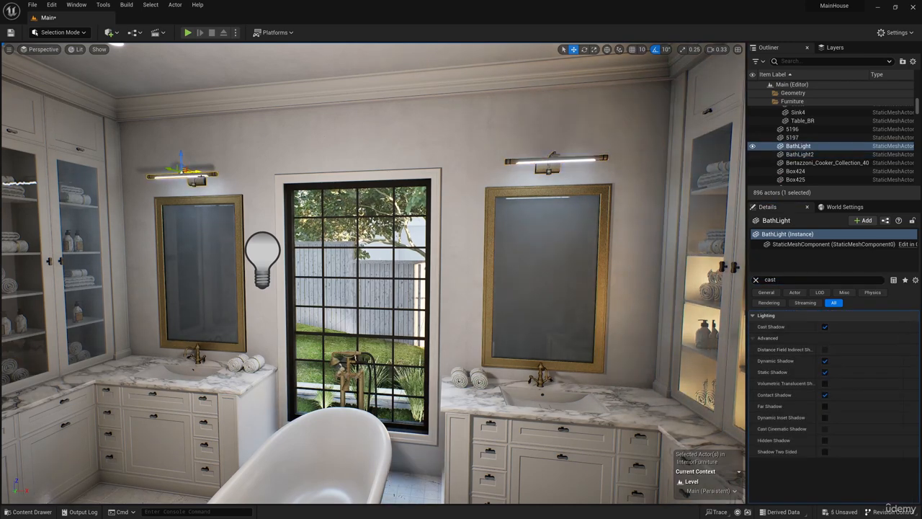
{"action": "left_click", "coordinate": [825, 328]}
Hide the SunSky's directional light to examine the entrance hall without sunlight, and make the light visible again
{"action": "right_click_drag", "start_coordinate": [461, 288], "coordinate": [317, 238]}
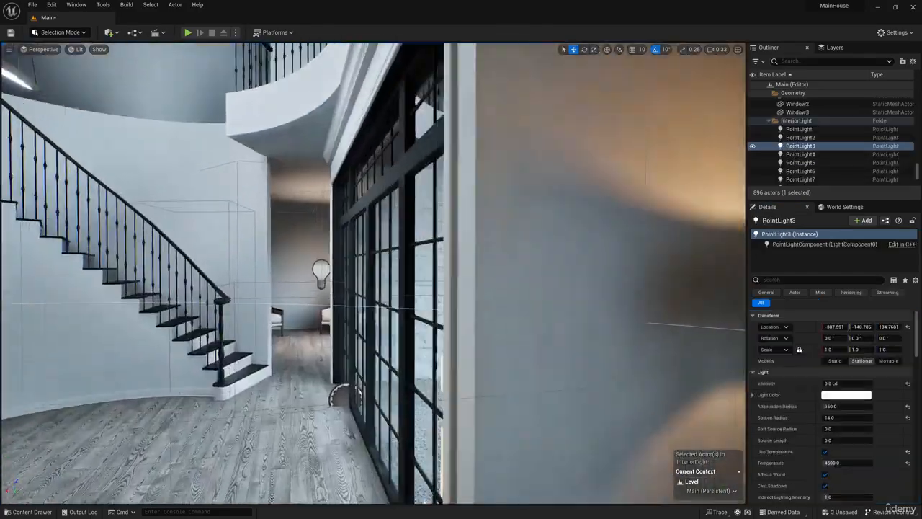
{"action": "right_click_drag", "start_coordinate": [339, 389], "coordinate": [187, 392]}
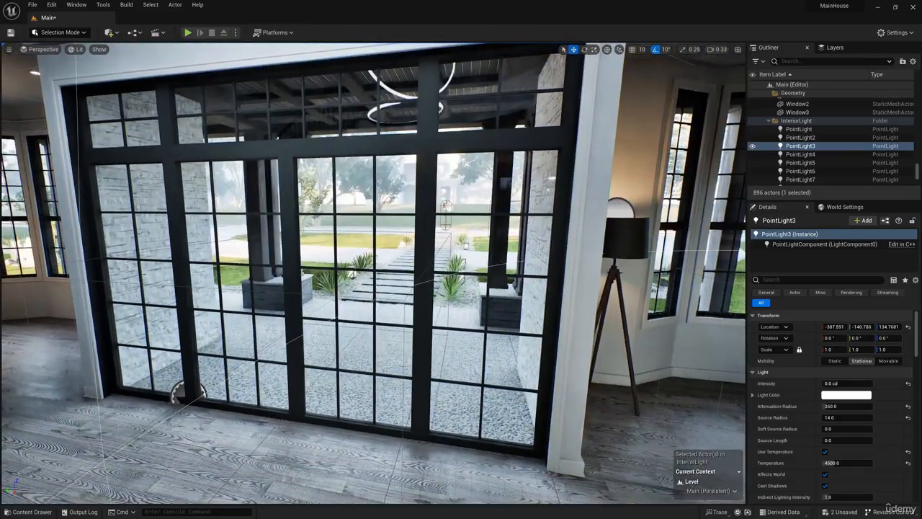
{"action": "scroll", "coordinate": [794, 127], "scroll_direction": "up", "scroll_amount": 10}
{"action": "scroll", "coordinate": [785, 252], "scroll_direction": "down", "scroll_amount": 1}
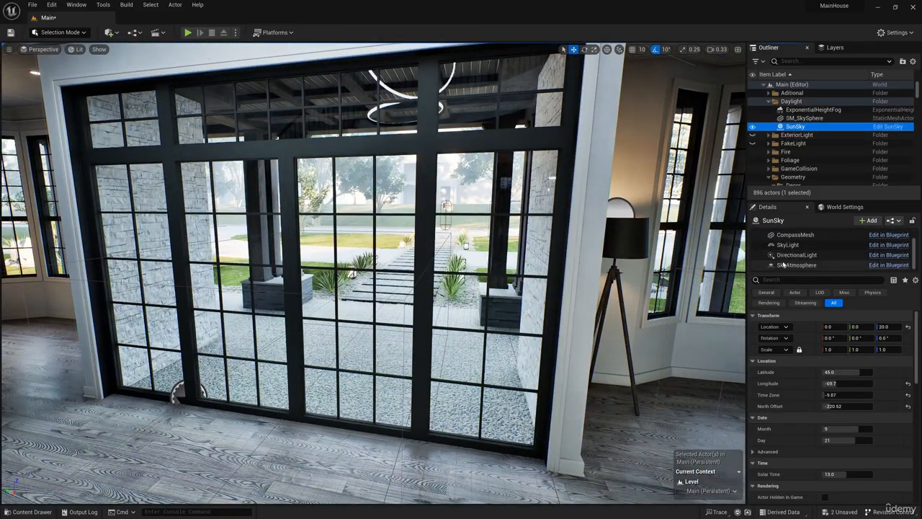
{"action": "left_click", "coordinate": [785, 256]}
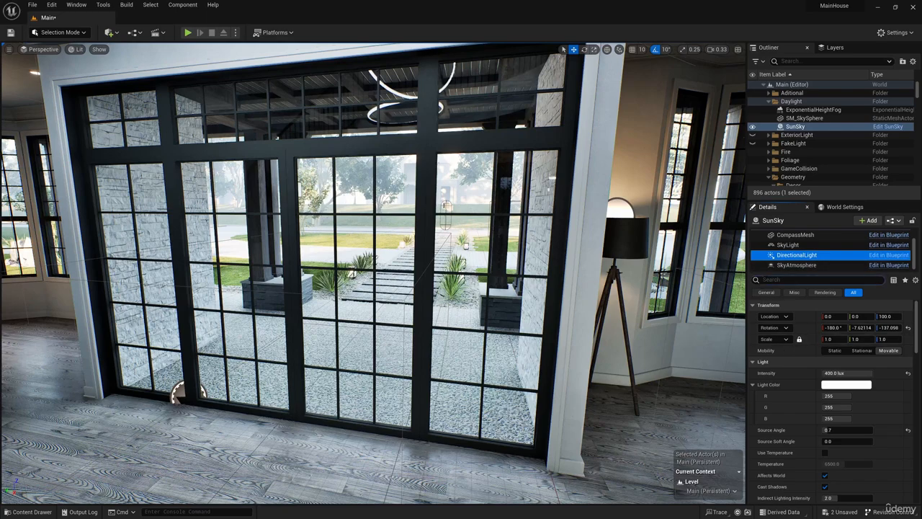
{"action": "type", "text": "vis"}
{"action": "left_click", "coordinate": [825, 316]}
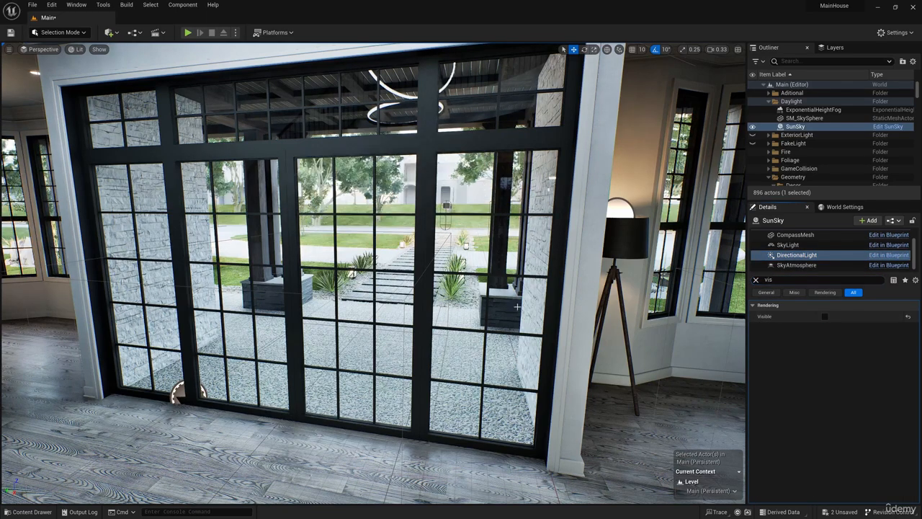
{"action": "right_click_drag", "start_coordinate": [576, 302], "coordinate": [446, 302]}
{"action": "key", "text": "s"}
{"action": "key", "text": "a"}
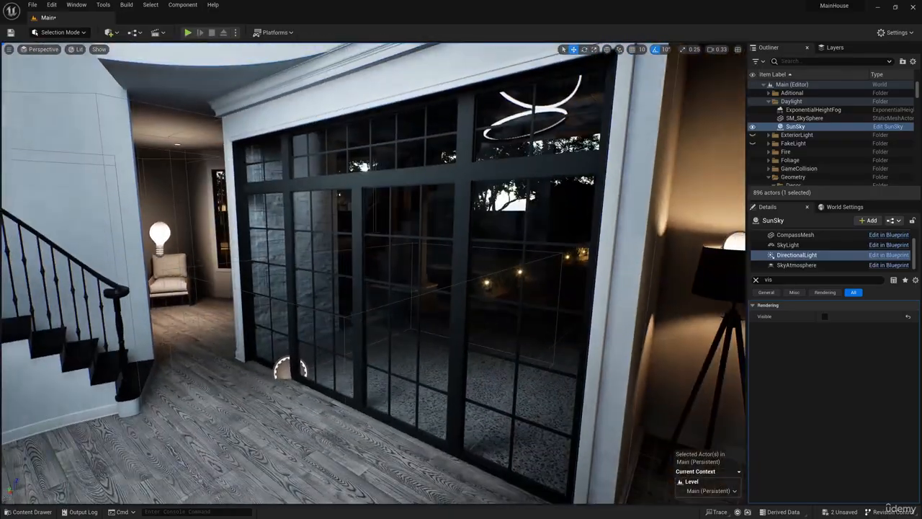
{"action": "left_click", "coordinate": [825, 316]}
Assign the entrance glass wall Plane052 to lighting channel 2 only, turning off channel 0
{"action": "key", "text": "w"}
{"action": "right_click_drag", "start_coordinate": [547, 303], "coordinate": [310, 303]}
{"action": "key", "text": "s"}
{"action": "key", "text": "s"}
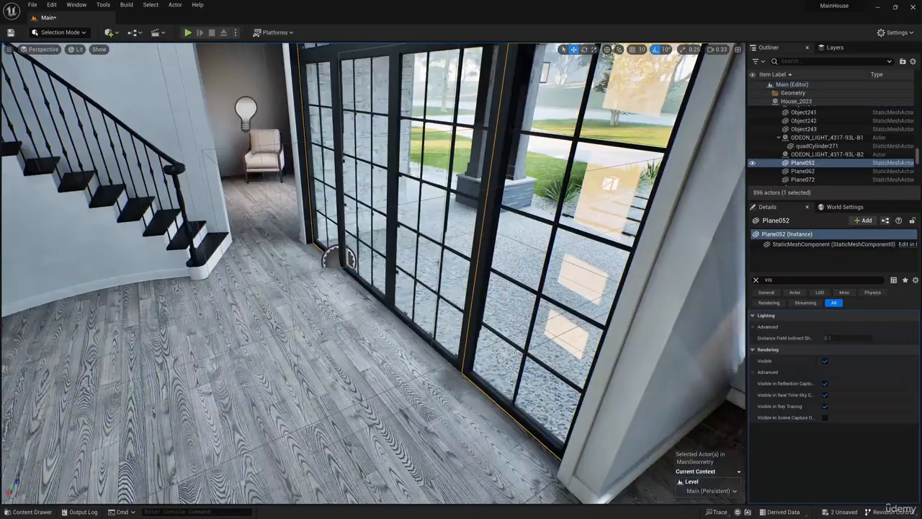
{"action": "left_click", "coordinate": [756, 279]}
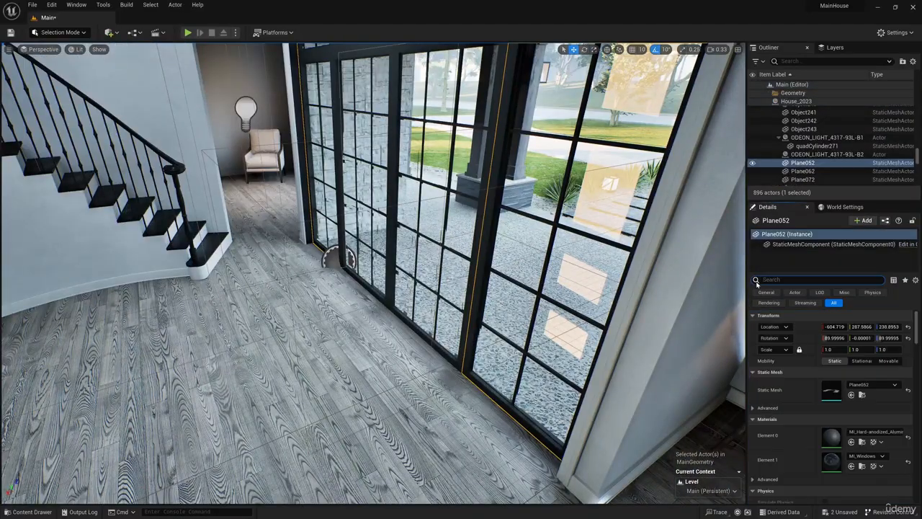
{"action": "left_click_drag", "start_coordinate": [916, 327], "coordinate": [908, 408]}
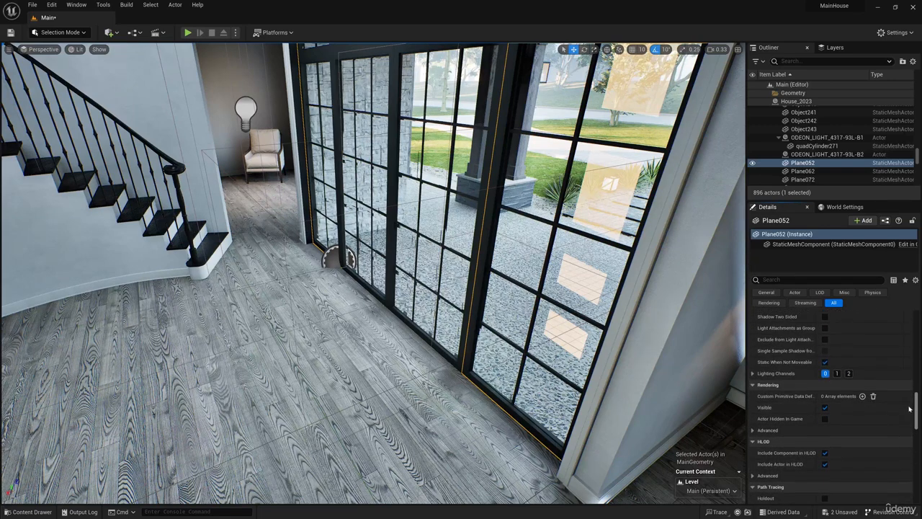
{"action": "left_click", "coordinate": [824, 373]}
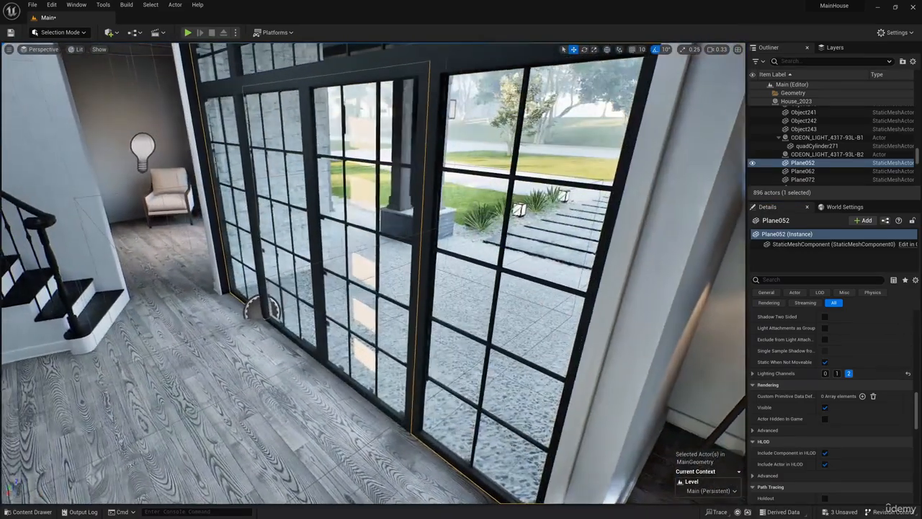
Assign the bay window BigWindow beside the floor lamp to lighting channel 2 only
{"action": "left_click", "coordinate": [848, 373]}
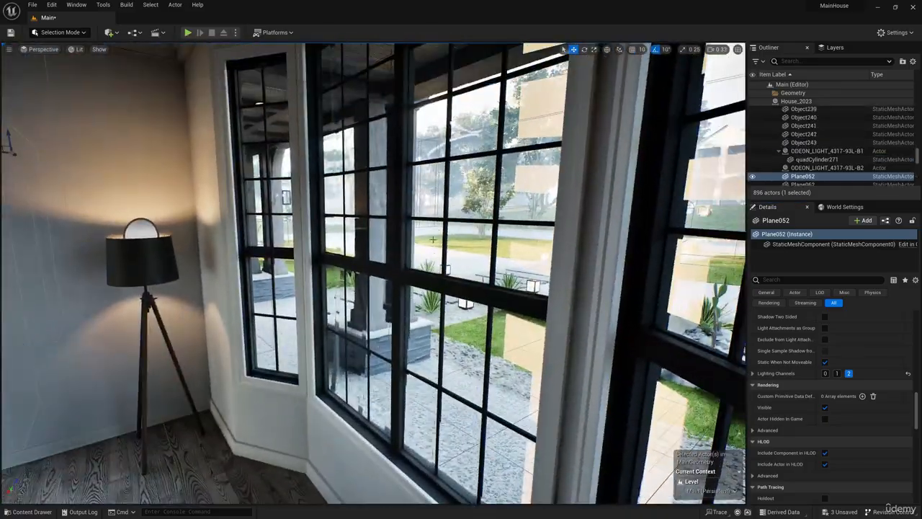
{"action": "left_click", "coordinate": [438, 232]}
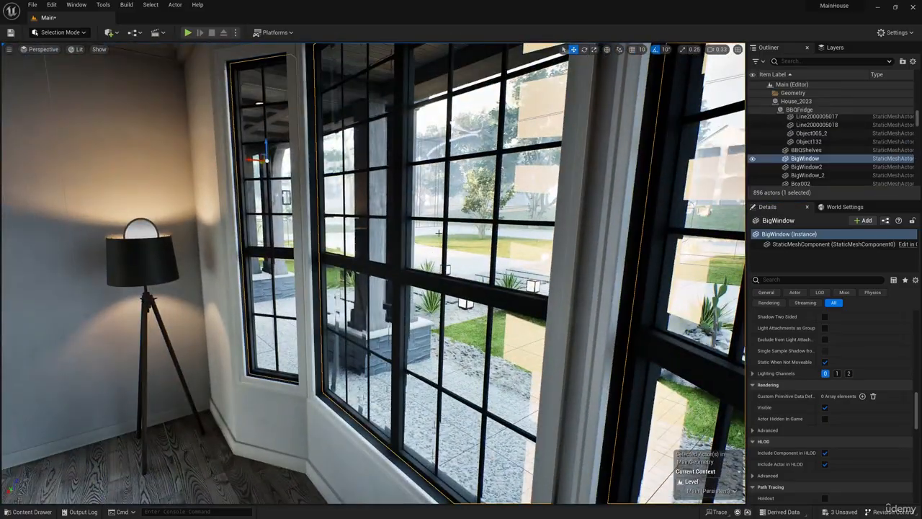
{"action": "left_click", "coordinate": [849, 372]}
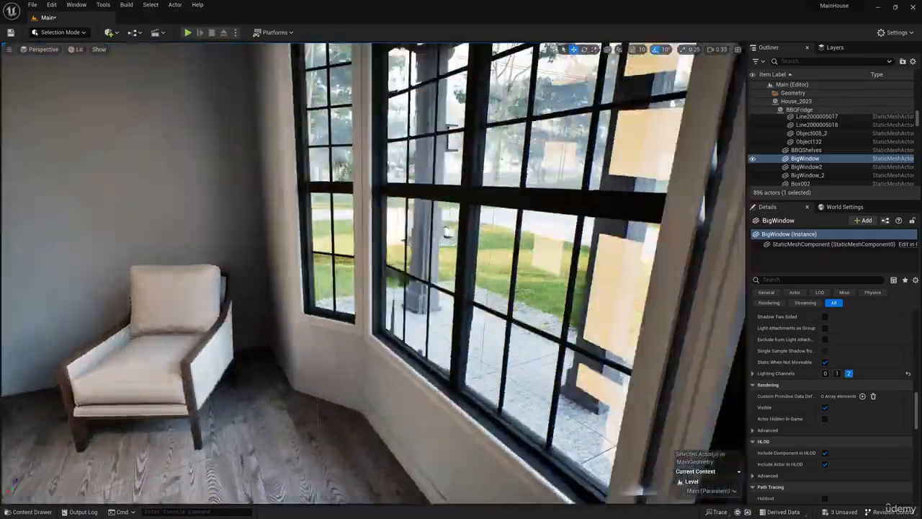
Put the large windows BigWindow2 and BigWindow_2 on lighting channel 2 only, turning off channel 0
{"action": "left_click", "coordinate": [475, 262]}
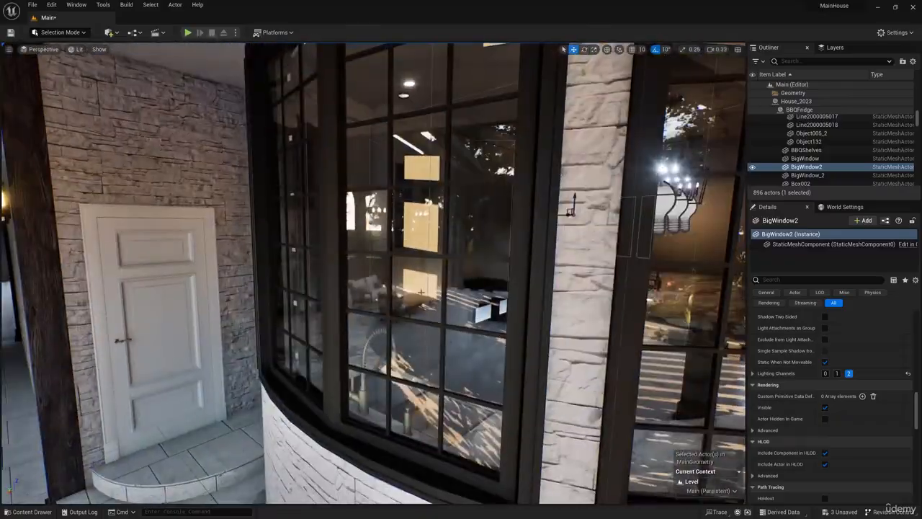
{"action": "left_click", "coordinate": [420, 292]}
{"action": "left_click", "coordinate": [848, 373]}
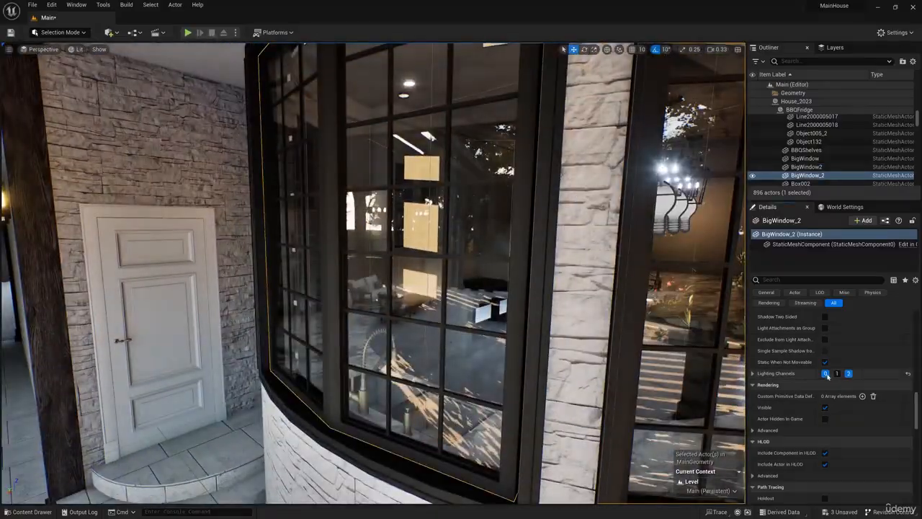
{"action": "left_click", "coordinate": [825, 373]}
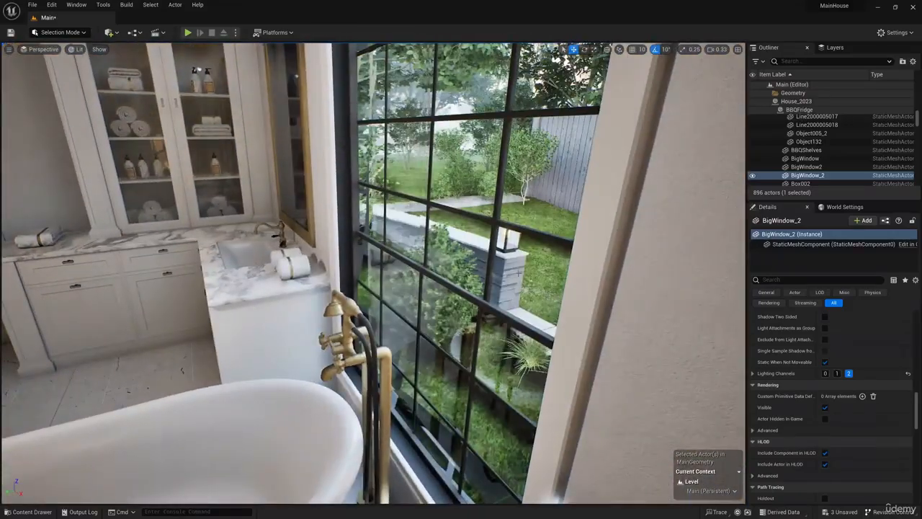
Assign the bathroom window Window_18 and the front window Window_1 to lighting channel 2 only
{"action": "left_click", "coordinate": [519, 273]}
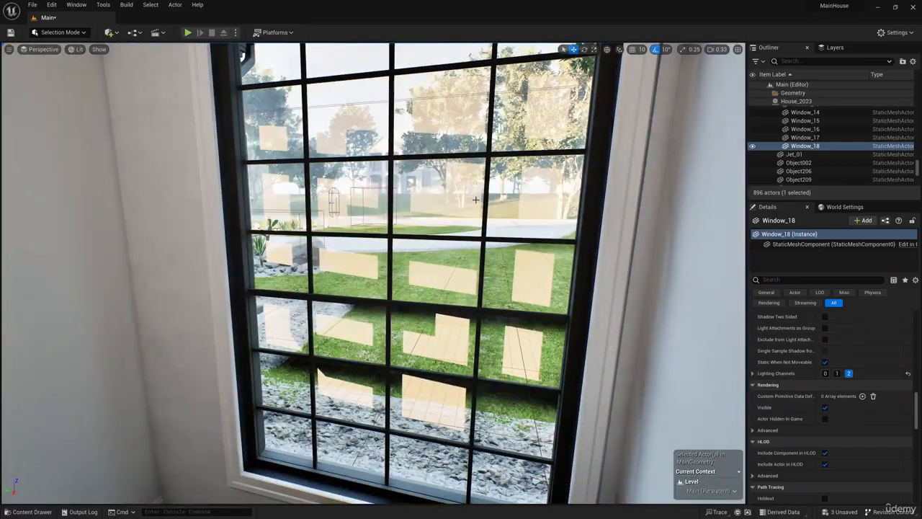
{"action": "left_click", "coordinate": [475, 199]}
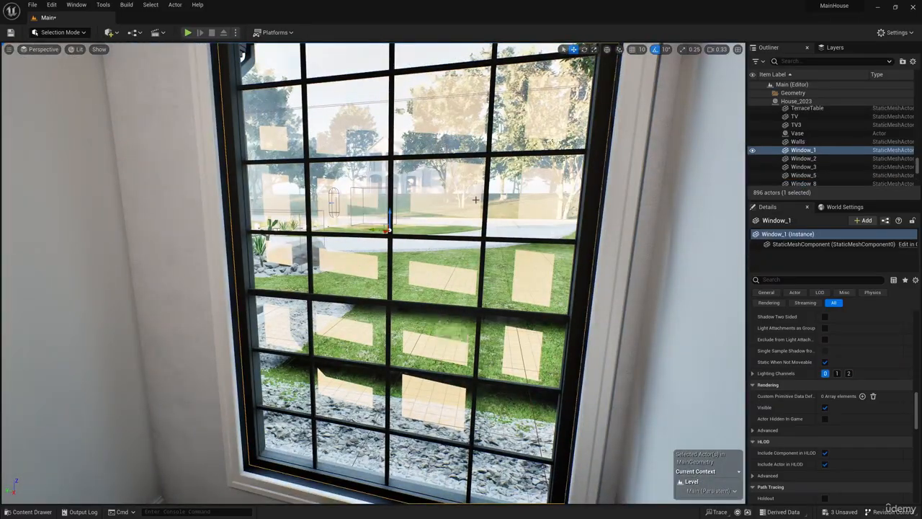
{"action": "left_click", "coordinate": [825, 373]}
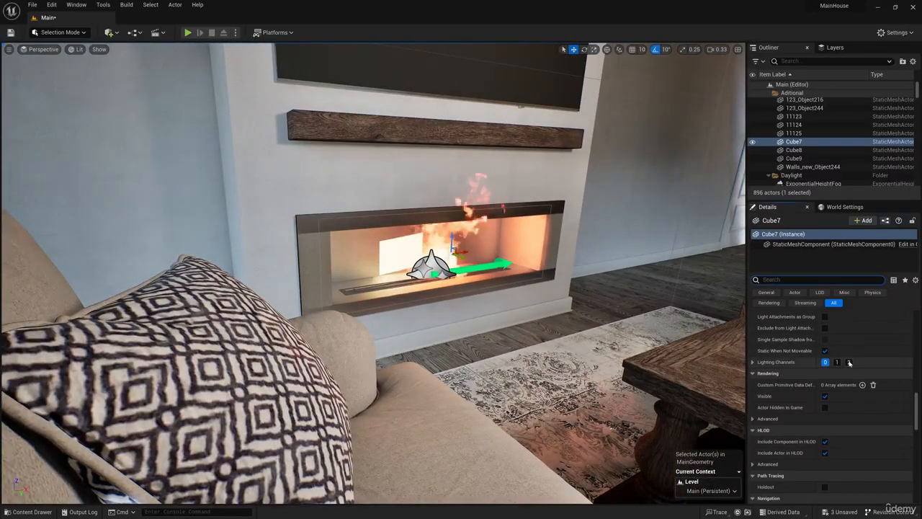
Duplicate the SunSky actor in the Daylight folder and hide the original SunSky
{"action": "right_click_drag", "start_coordinate": [559, 292], "coordinate": [749, 316]}
{"action": "key", "text": "w"}
{"action": "key", "text": "s"}
{"action": "right_click_drag", "start_coordinate": [461, 288], "coordinate": [475, 302]}
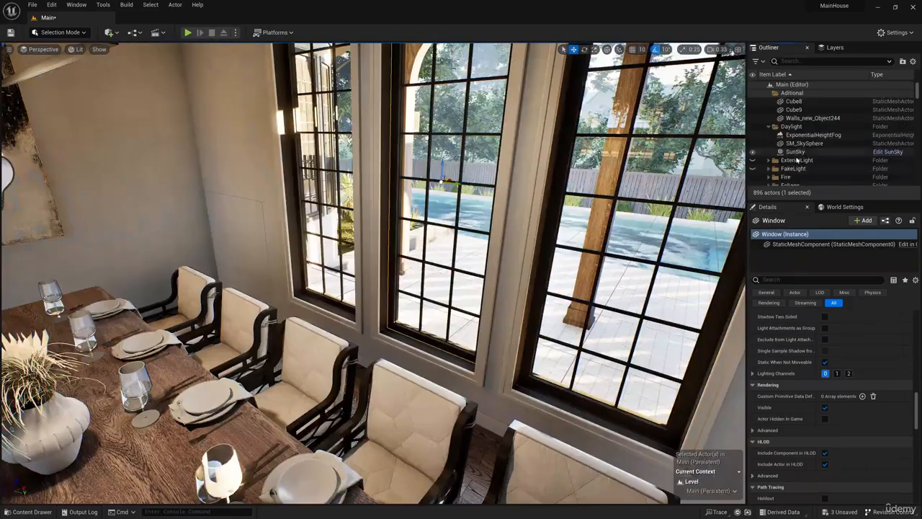
{"action": "right_click", "coordinate": [798, 152]}
{"action": "mouse_move", "coordinate": [821, 269]}
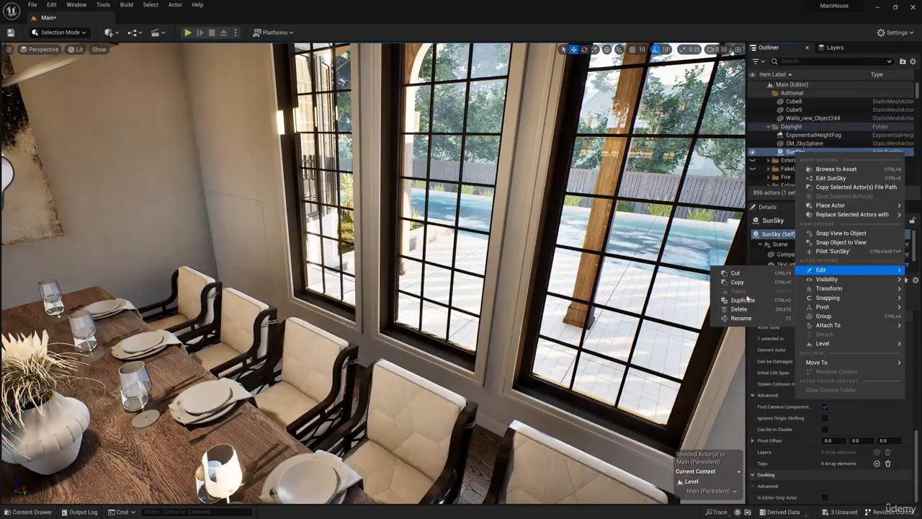
{"action": "left_click", "coordinate": [746, 299]}
{"action": "left_click", "coordinate": [797, 160]}
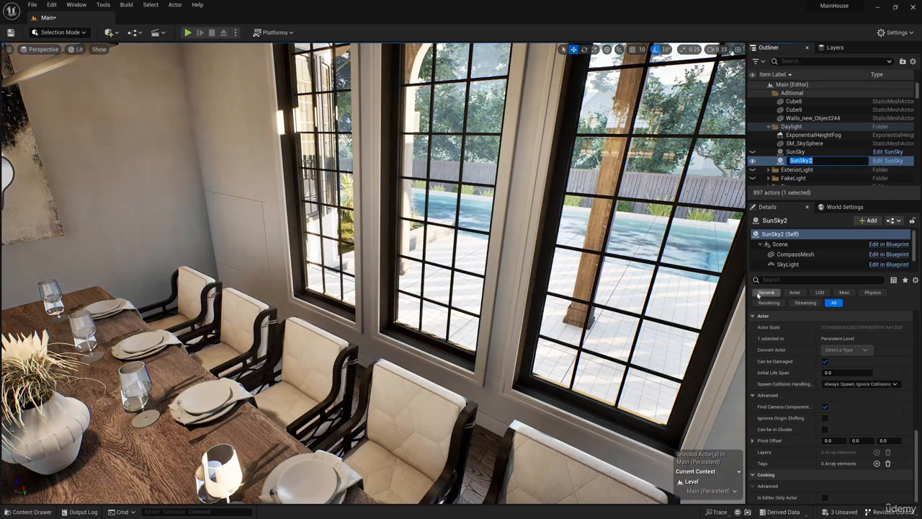
Set SunSky2's Time Zone to about -8.44 and its North Offset to about -223.8 so sunlight reaches the dining table
{"action": "scroll", "coordinate": [822, 390], "scroll_direction": "up", "scroll_amount": 3}
{"action": "left_click_drag", "start_coordinate": [915, 425], "coordinate": [914, 313]}
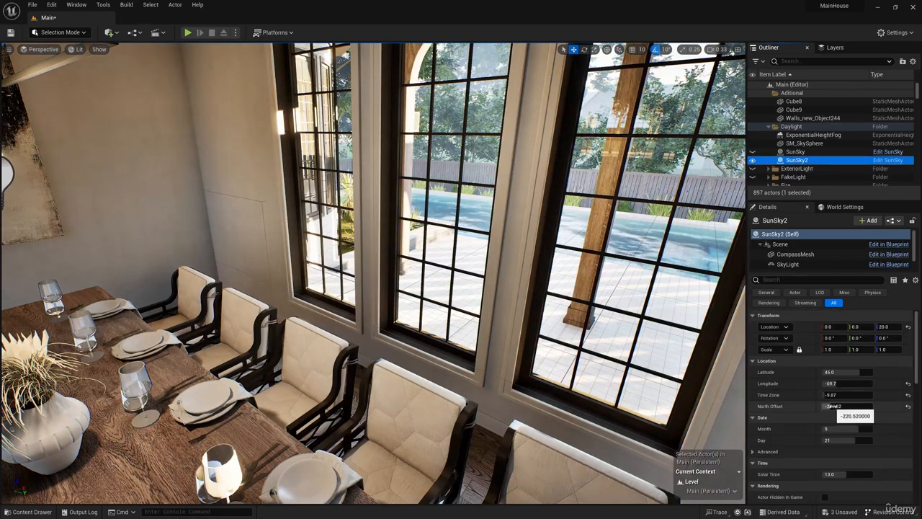
{"action": "left_click_drag", "start_coordinate": [828, 395], "coordinate": [828, 406]}
{"action": "right_click_drag", "start_coordinate": [373, 272], "coordinate": [432, 310]}
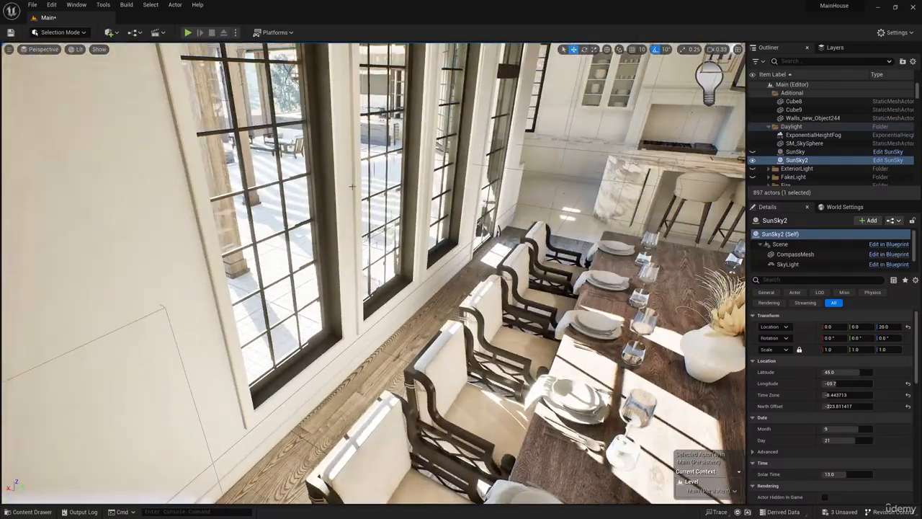
Try lighting channel 2 only on the dining-room window Window3, and reset its lighting channels to default
{"action": "left_click", "coordinate": [293, 205]}
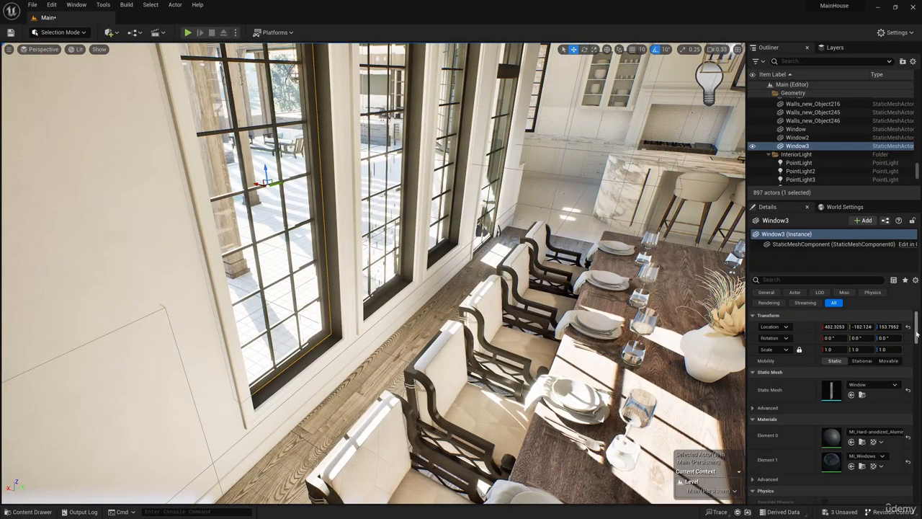
{"action": "left_click_drag", "start_coordinate": [916, 333], "coordinate": [910, 409]}
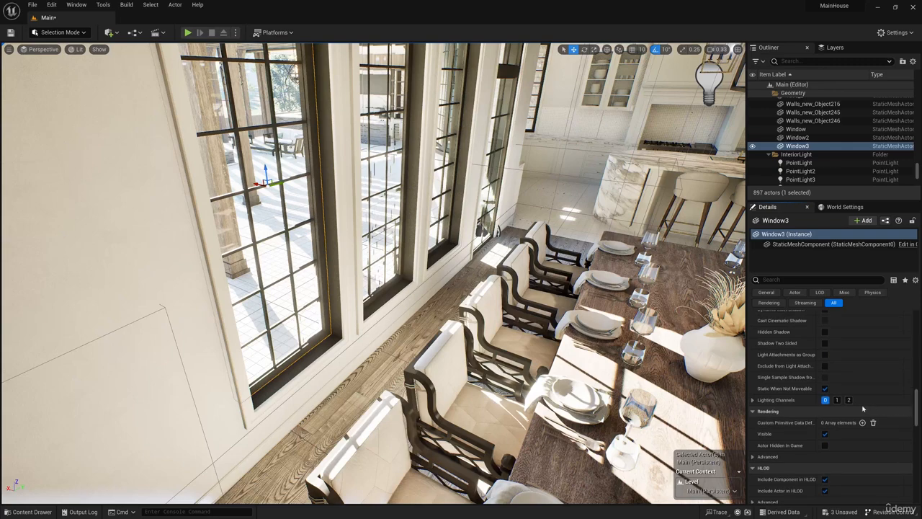
{"action": "left_click", "coordinate": [825, 400]}
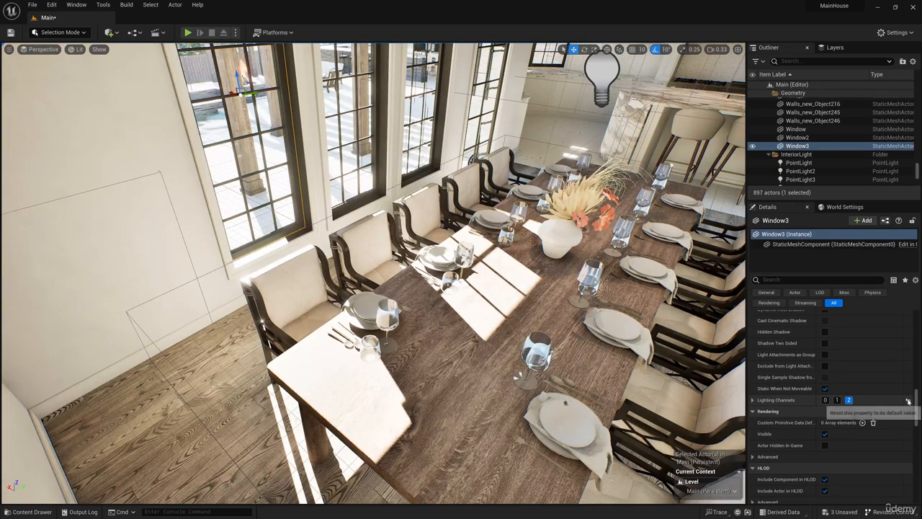
{"action": "left_click", "coordinate": [907, 400]}
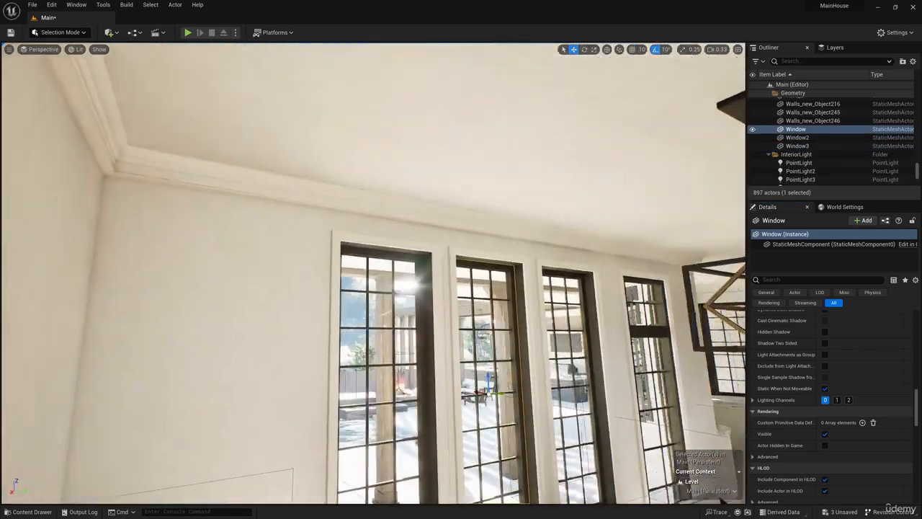
Open the dining-room window Window2 for Triangle Edit in Modeling mode
{"action": "right_click_drag", "start_coordinate": [427, 151], "coordinate": [427, 201]}
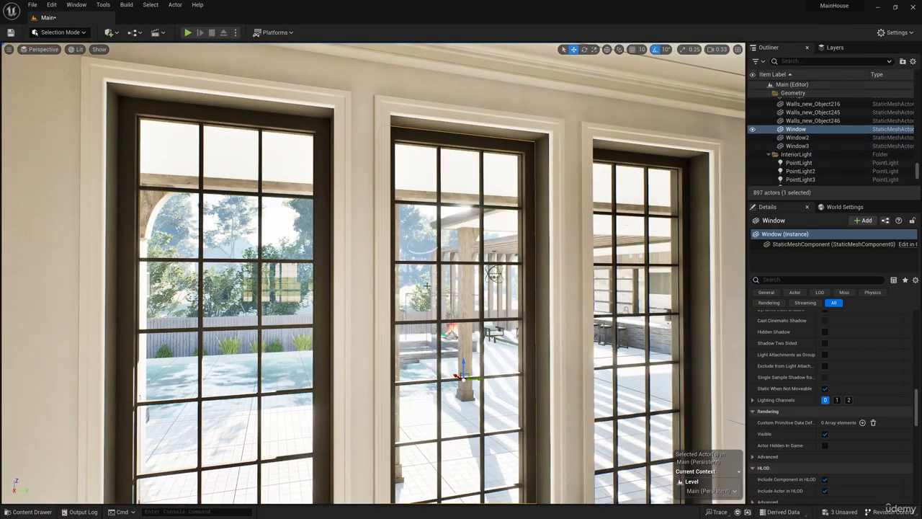
{"action": "right_click_drag", "start_coordinate": [422, 240], "coordinate": [471, 265]}
{"action": "left_click", "coordinate": [468, 206]}
{"action": "left_click", "coordinate": [60, 32]}
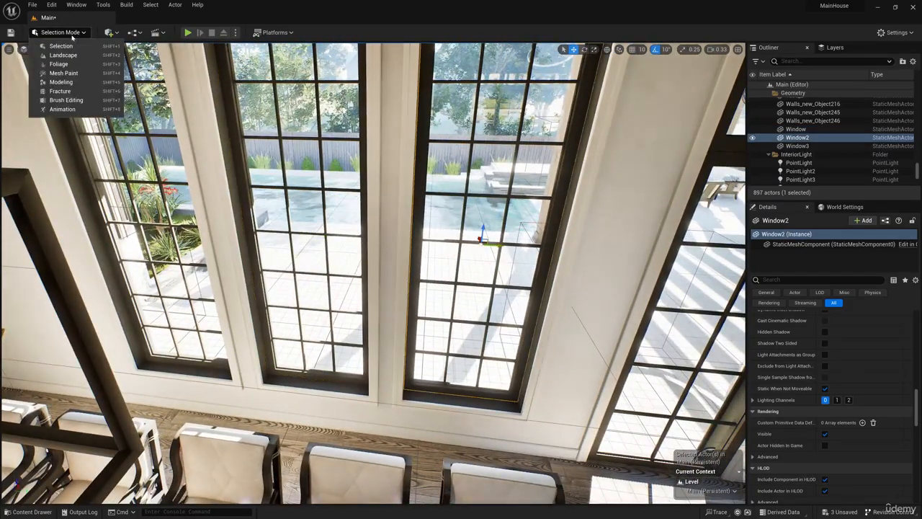
{"action": "left_click", "coordinate": [61, 82]}
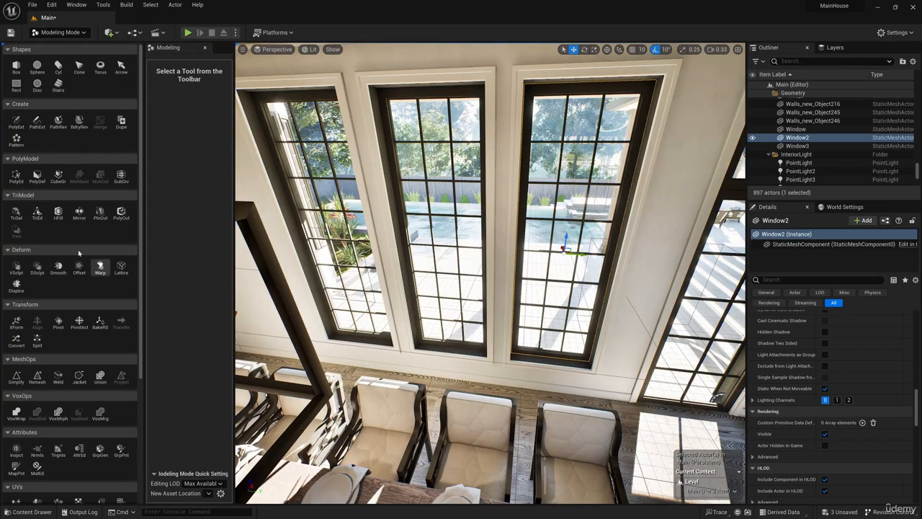
{"action": "left_click", "coordinate": [37, 214]}
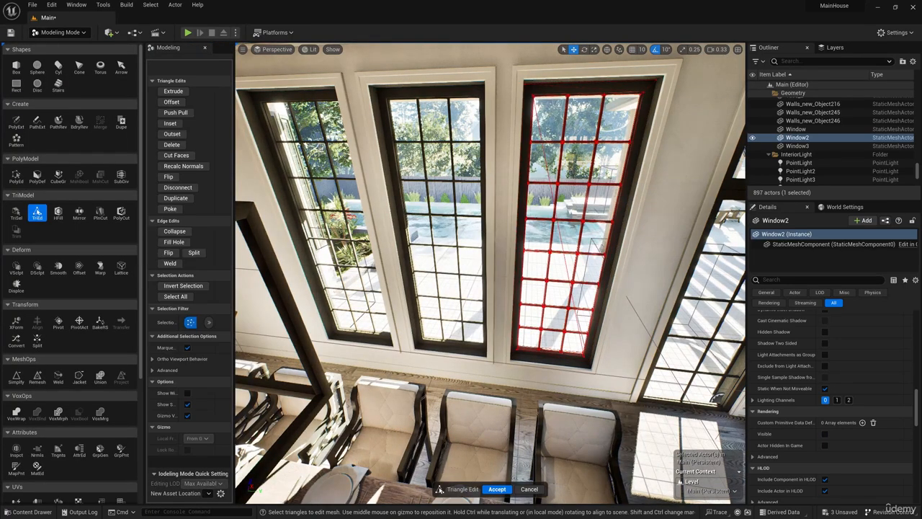
Delete the glass triangles on the inner and outer sides of Window2 and accept the mesh edit
{"action": "left_click", "coordinate": [533, 238]}
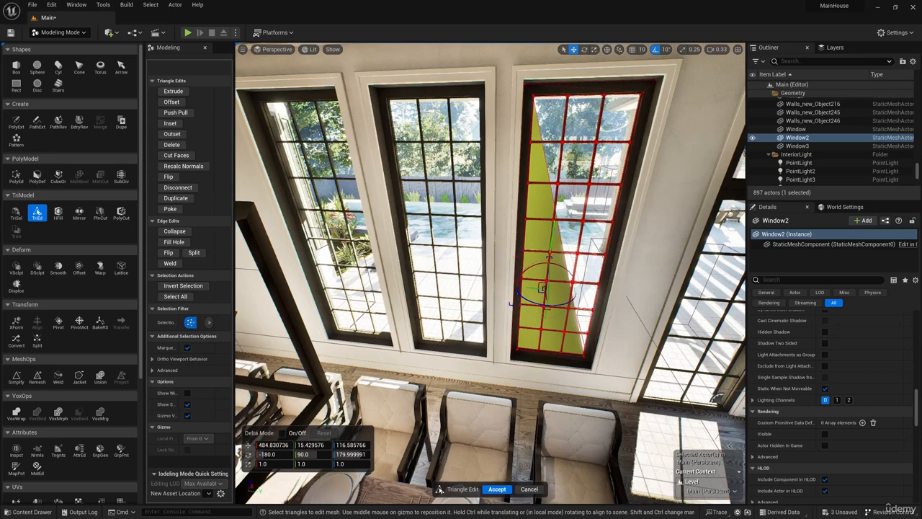
{"action": "left_click", "coordinate": [567, 236], "text": "shift"}
{"action": "right_click_drag", "start_coordinate": [562, 252], "coordinate": [332, 267]}
{"action": "left_click", "coordinate": [471, 270]}
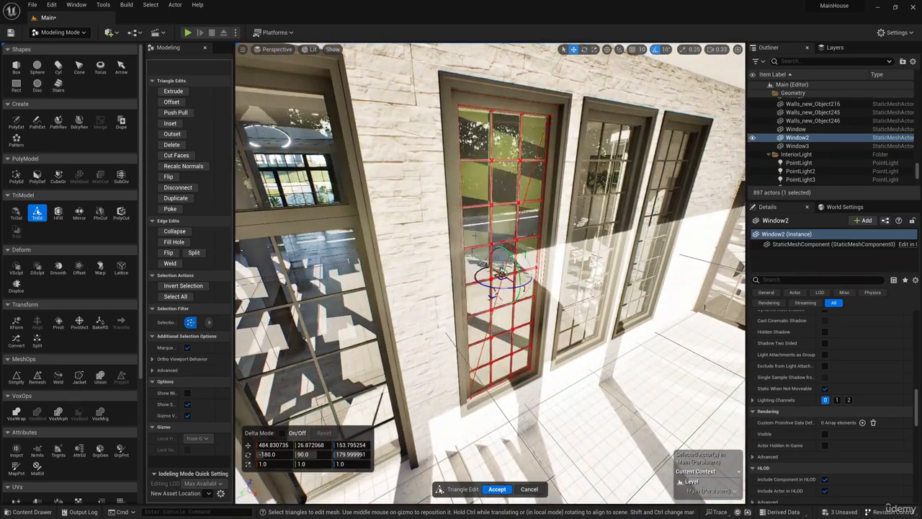
{"action": "left_click", "coordinate": [530, 230], "text": "shift"}
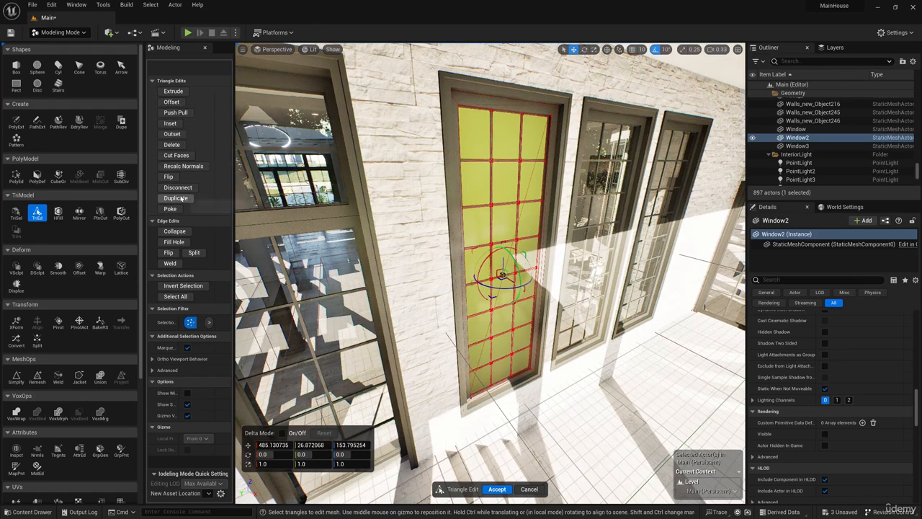
{"action": "left_click", "coordinate": [172, 145]}
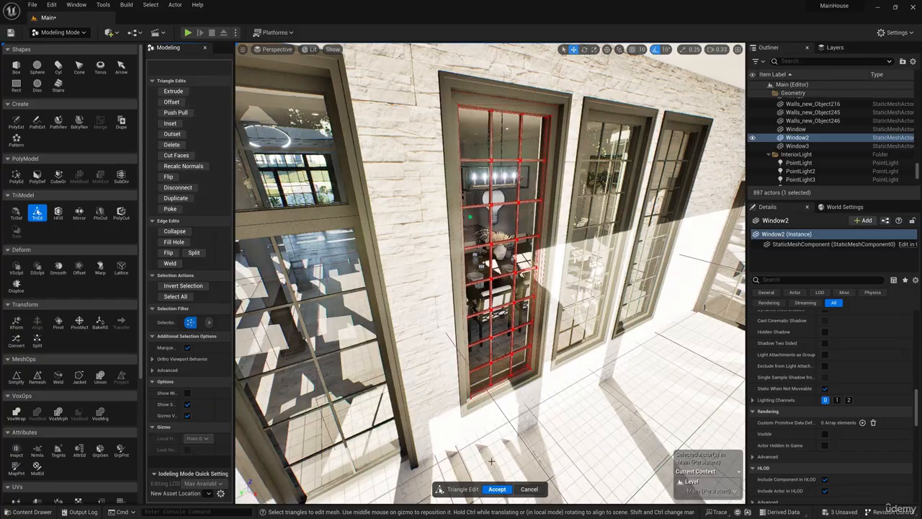
{"action": "left_click", "coordinate": [497, 489]}
View the dining-room windows from outside and return the editor to Selection mode
{"action": "right_click_drag", "start_coordinate": [455, 367], "coordinate": [436, 339]}
{"action": "key", "text": "w"}
{"action": "key", "text": "s"}
{"action": "key", "text": "w"}
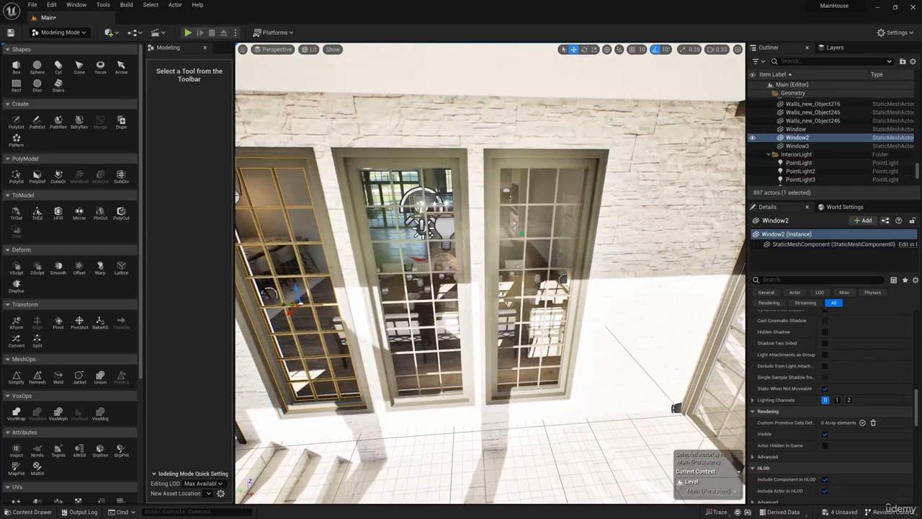
{"action": "left_click", "coordinate": [59, 32]}
{"action": "left_click", "coordinate": [58, 46]}
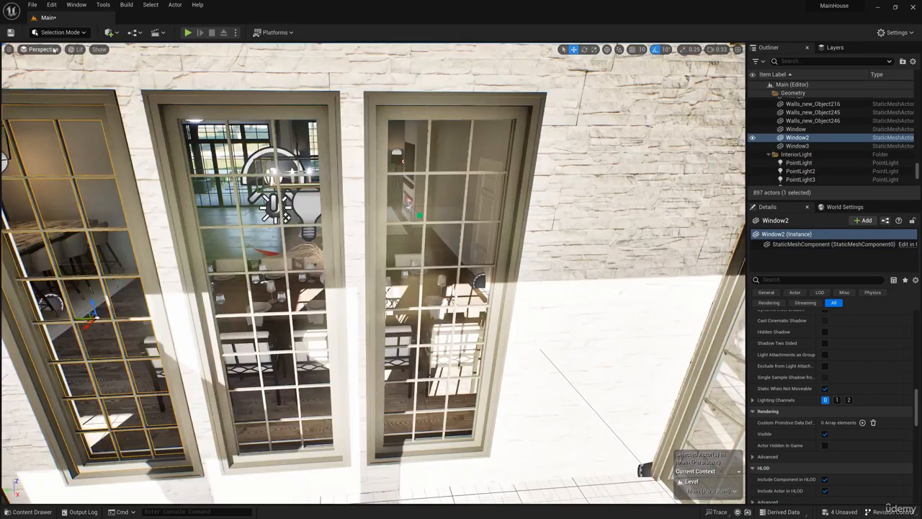
Add a cube shape near the dining-room windows and flatten it along X into a thin panel
{"action": "left_click", "coordinate": [121, 33]}
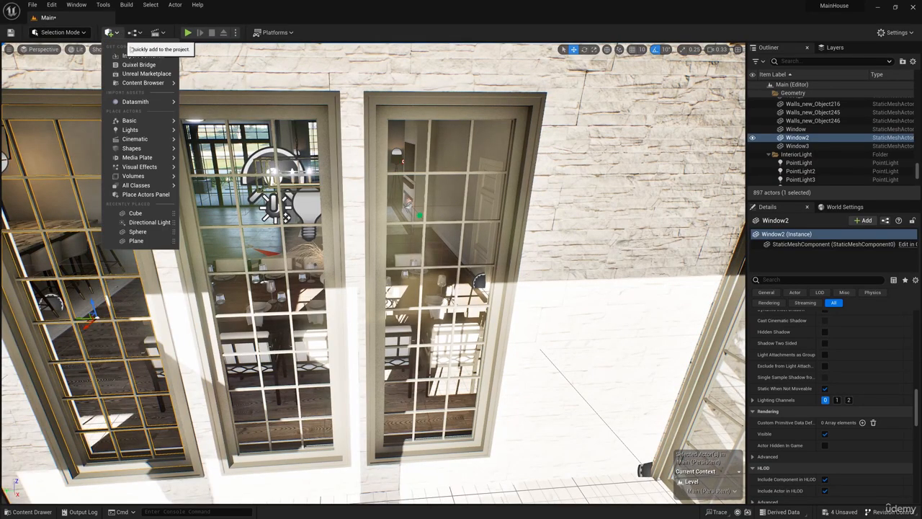
{"action": "mouse_move", "coordinate": [143, 150]}
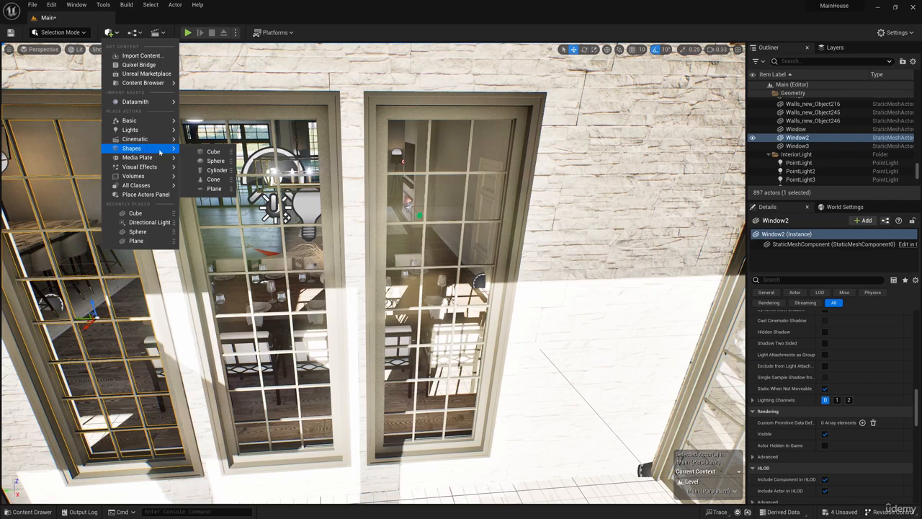
{"action": "left_click", "coordinate": [215, 151]}
{"action": "right_click_drag", "start_coordinate": [393, 315], "coordinate": [303, 346]}
{"action": "key", "text": "r"}
{"action": "left_click_drag", "start_coordinate": [492, 274], "coordinate": [512, 256]}
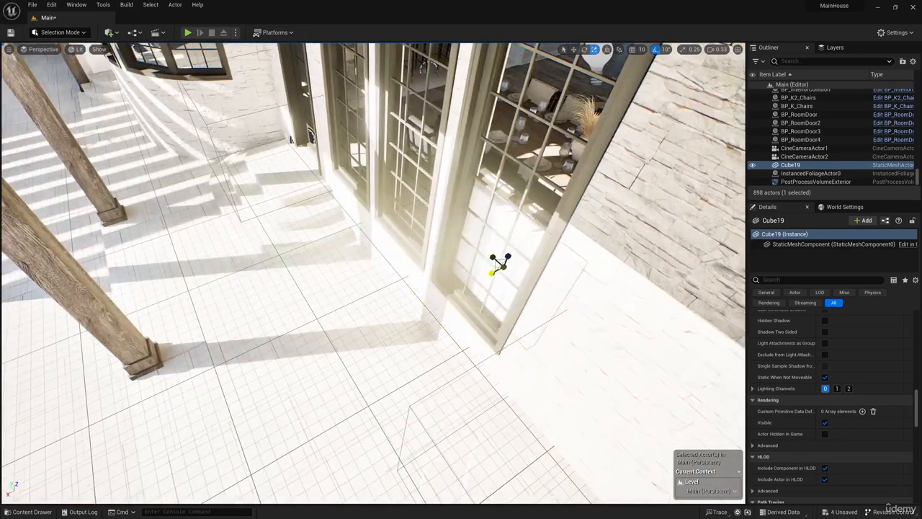
Move the thin cube into the lower part of the end dining-room window's frame opening
{"action": "left_click", "coordinate": [574, 49]}
{"action": "right_click_drag", "start_coordinate": [519, 180], "coordinate": [490, 216]}
{"action": "left_click_drag", "start_coordinate": [490, 219], "coordinate": [466, 242]}
{"action": "mouse_move", "coordinate": [467, 242]}
{"action": "right_mouse_down"}
{"action": "mouse_move", "coordinate": [497, 223]}
{"action": "mouse_move", "coordinate": [547, 245]}
{"action": "mouse_move", "coordinate": [461, 237]}
{"action": "right_mouse_up"}
{"action": "mouse_move", "coordinate": [349, 308]}
{"action": "left_mouse_down"}
{"action": "mouse_move", "coordinate": [322, 298]}
{"action": "mouse_move", "coordinate": [348, 306]}
{"action": "left_mouse_up"}
{"action": "right_click_drag", "start_coordinate": [348, 305], "coordinate": [375, 295]}
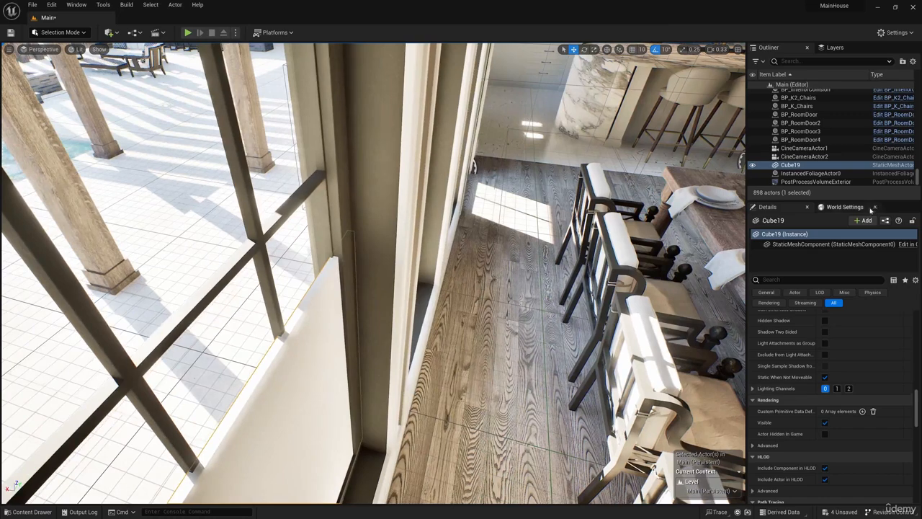
Set the cube's X scale to 0.01
{"action": "left_click_drag", "start_coordinate": [917, 394], "coordinate": [916, 317]}
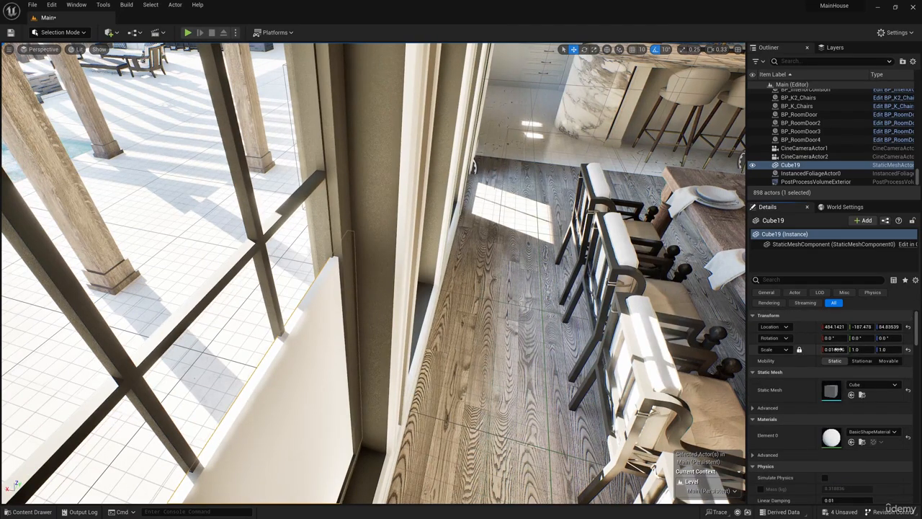
{"action": "left_click", "coordinate": [833, 350]}
{"action": "type", "text": "0.01"}
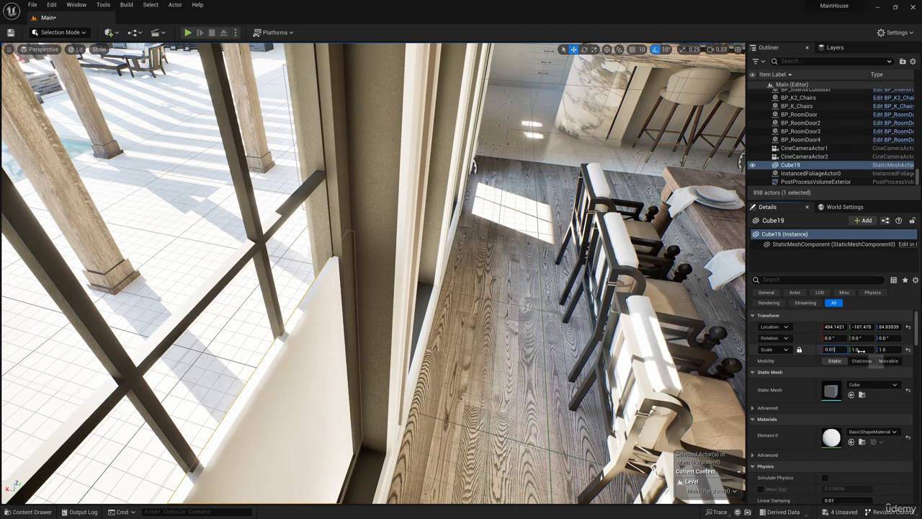
{"action": "key", "text": "Return"}
Shrink the thin cube to about 0.59 in Y and Z and align it with the end dining-room window's frame
{"action": "key", "text": "f"}
{"action": "left_click_drag", "start_coordinate": [392, 305], "coordinate": [415, 275]}
{"action": "key", "text": "f"}
{"action": "right_click_drag", "start_coordinate": [311, 352], "coordinate": [333, 338]}
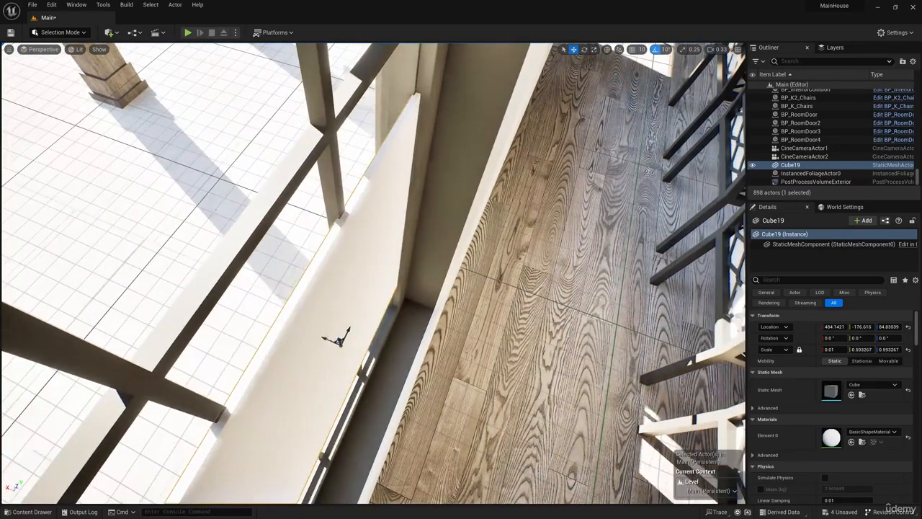
{"action": "left_click_drag", "start_coordinate": [324, 337], "coordinate": [321, 336]}
{"action": "right_click_drag", "start_coordinate": [515, 57], "coordinate": [395, 301]}
Stretch the thin cube to fill the end window's opening, scaled about 0.74 in Y and 2.44 in Z
{"action": "key", "text": "r"}
{"action": "left_click_drag", "start_coordinate": [408, 308], "coordinate": [404, 202]}
{"action": "right_click_drag", "start_coordinate": [404, 202], "coordinate": [392, 176]}
{"action": "key", "text": "r"}
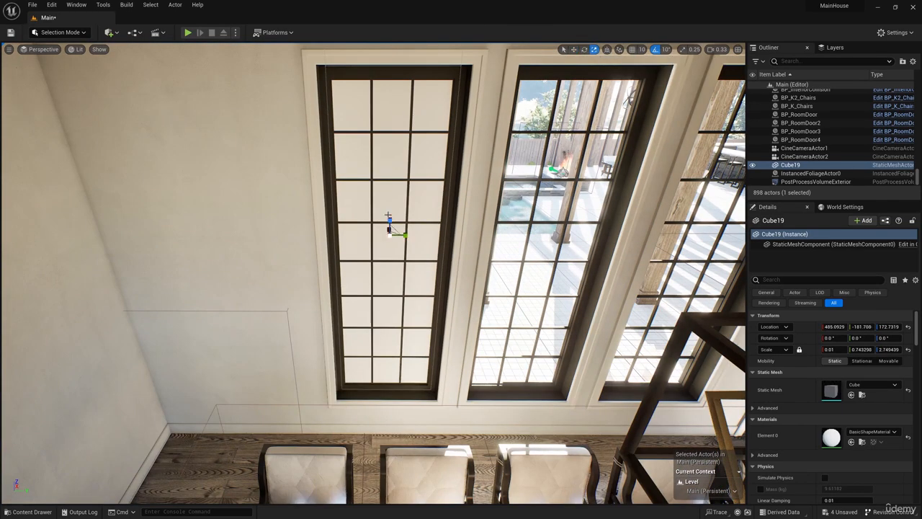
{"action": "left_click_drag", "start_coordinate": [388, 217], "coordinate": [392, 236]}
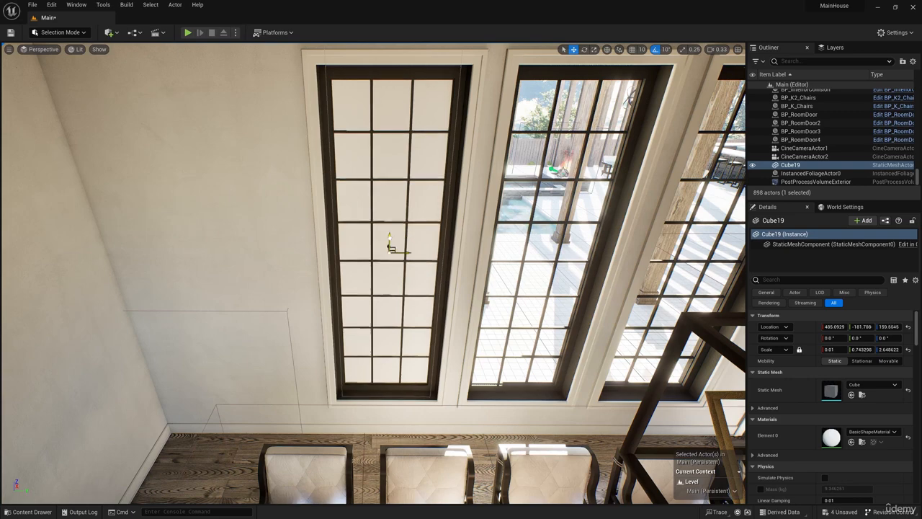
{"action": "right_click_drag", "start_coordinate": [392, 236], "coordinate": [392, 164]}
{"action": "key", "text": "r"}
Duplicate the finished pane into the two neighbouring dining-room window frames, keeping the copies aligned with the wall
{"action": "left_click_drag", "start_coordinate": [386, 298], "coordinate": [529, 317]}
{"action": "right_click_drag", "start_coordinate": [528, 318], "coordinate": [576, 317]}
{"action": "left_click_drag", "start_coordinate": [424, 312], "coordinate": [541, 312], "text": "alt"}
{"action": "right_click_drag", "start_coordinate": [541, 312], "coordinate": [735, 312]}
{"action": "key", "text": "w"}
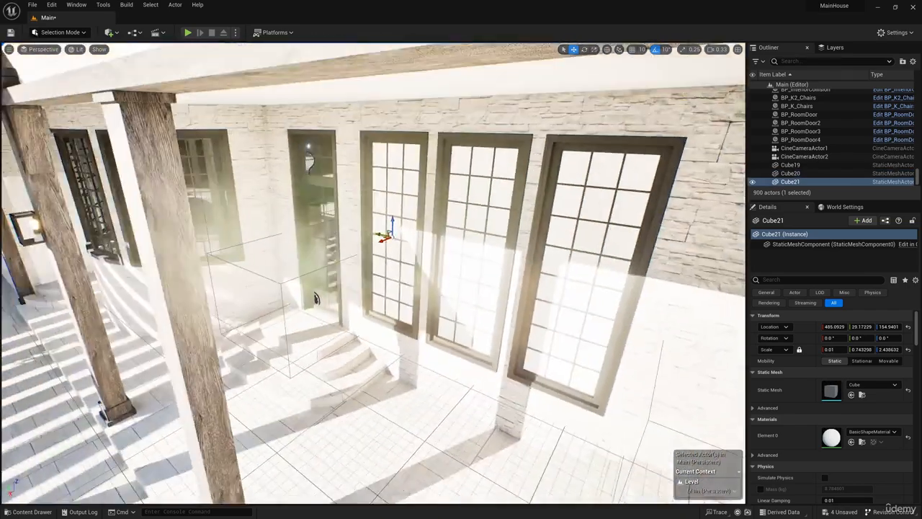
Find the MI_Windows material instance used for the house's glass and apply it to all three new dining-room panes
{"action": "right_click_drag", "start_coordinate": [376, 179], "coordinate": [441, 151]}
{"action": "left_click", "coordinate": [393, 148], "text": "shift"}
{"action": "left_click", "coordinate": [606, 167], "text": "shift"}
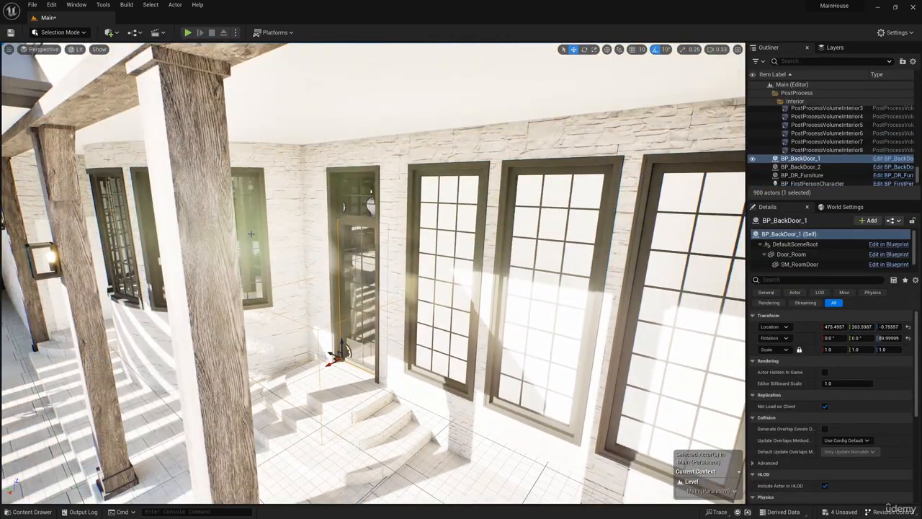
{"action": "left_click", "coordinate": [119, 237]}
{"action": "key", "text": "ctrl+space"}
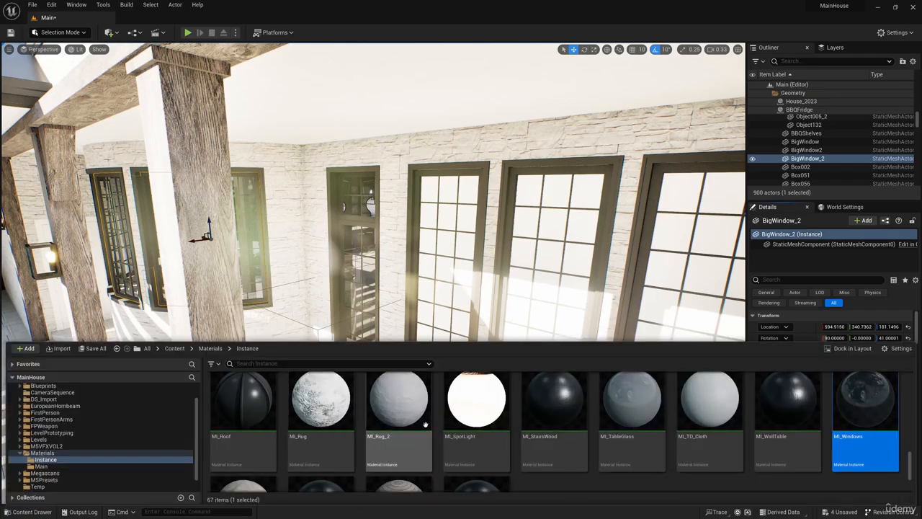
{"action": "left_click_drag", "start_coordinate": [864, 408], "coordinate": [674, 262]}
{"action": "left_click", "coordinate": [46, 512]}
{"action": "left_click_drag", "start_coordinate": [864, 408], "coordinate": [573, 262]}
{"action": "left_click", "coordinate": [10, 511]}
{"action": "left_click_drag", "start_coordinate": [861, 414], "coordinate": [465, 243]}
Select the three new panes together and assign them to lighting channel 2 only
{"action": "mouse_move", "coordinate": [465, 242]}
{"action": "right_mouse_down"}
{"action": "mouse_move", "coordinate": [505, 248]}
{"action": "mouse_move", "coordinate": [533, 238]}
{"action": "mouse_move", "coordinate": [482, 252]}
{"action": "mouse_move", "coordinate": [465, 246]}
{"action": "right_mouse_up"}
{"action": "left_click", "coordinate": [465, 246]}
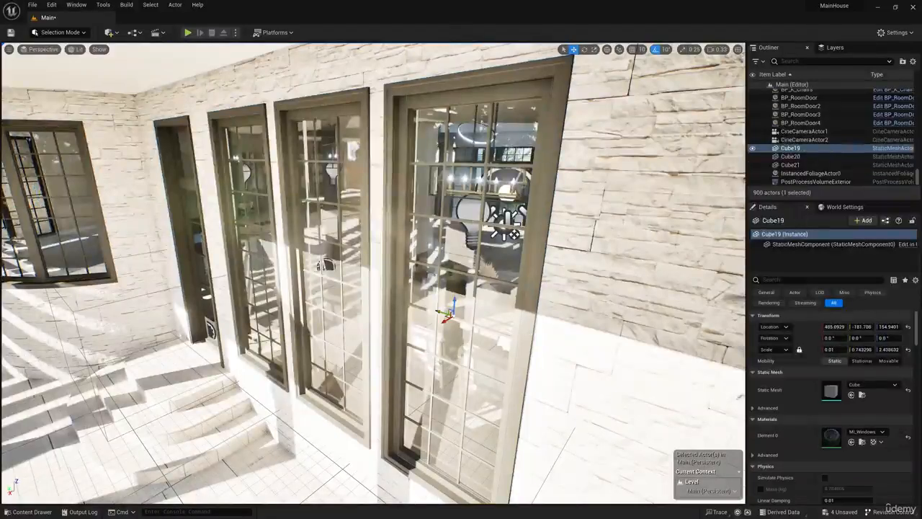
{"action": "left_click", "coordinate": [330, 225], "text": "ctrl"}
{"action": "left_click", "coordinate": [245, 246], "text": "ctrl"}
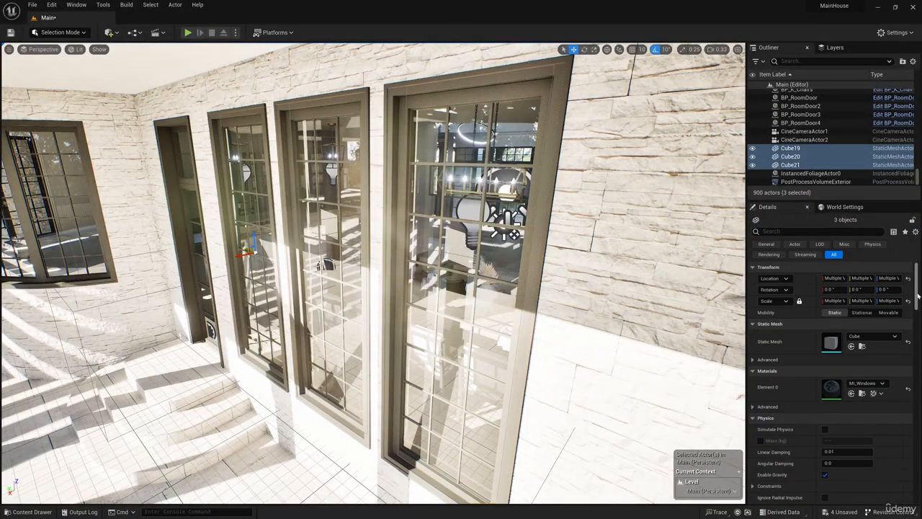
{"action": "left_click_drag", "start_coordinate": [917, 295], "coordinate": [878, 375]}
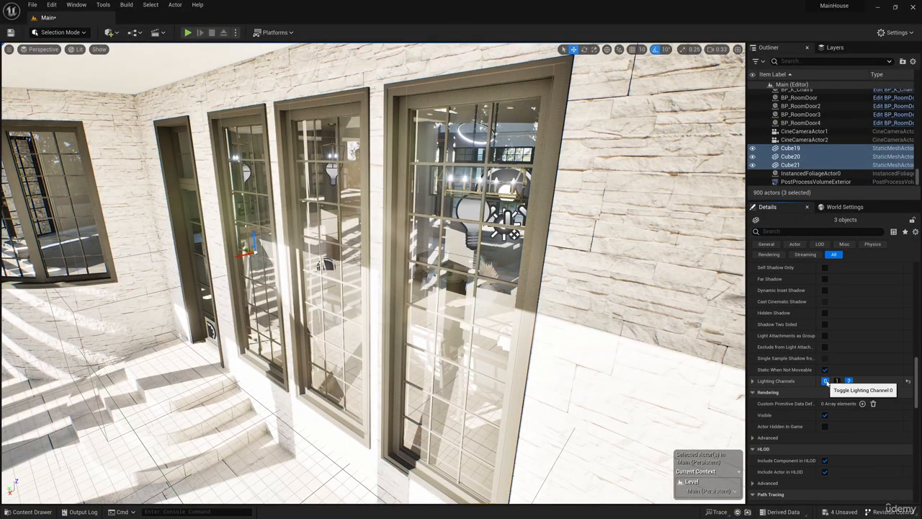
{"action": "left_click", "coordinate": [826, 381]}
Set the front door's SM_DoorSection_1 mesh to lighting channel 2 only and select SM_DoorSection_2
{"action": "right_click_drag", "start_coordinate": [507, 336], "coordinate": [388, 346]}
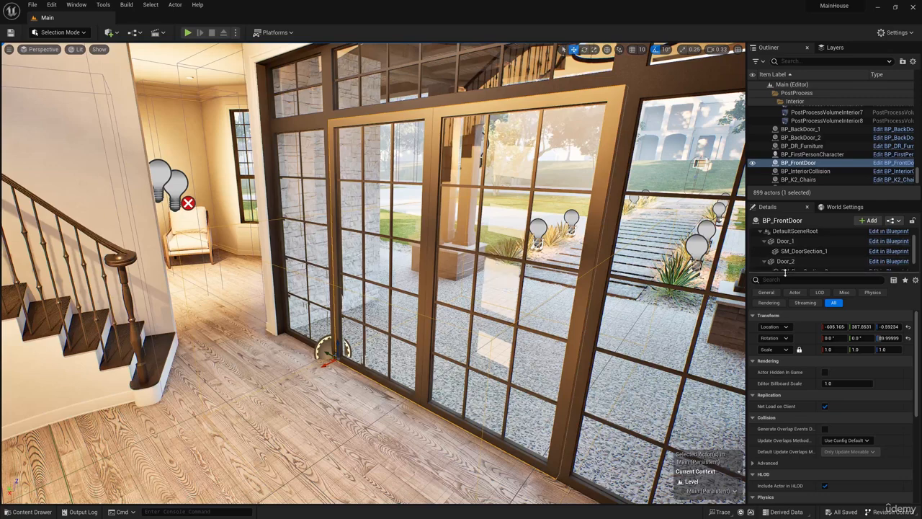
{"action": "left_click_drag", "start_coordinate": [793, 272], "coordinate": [793, 295]}
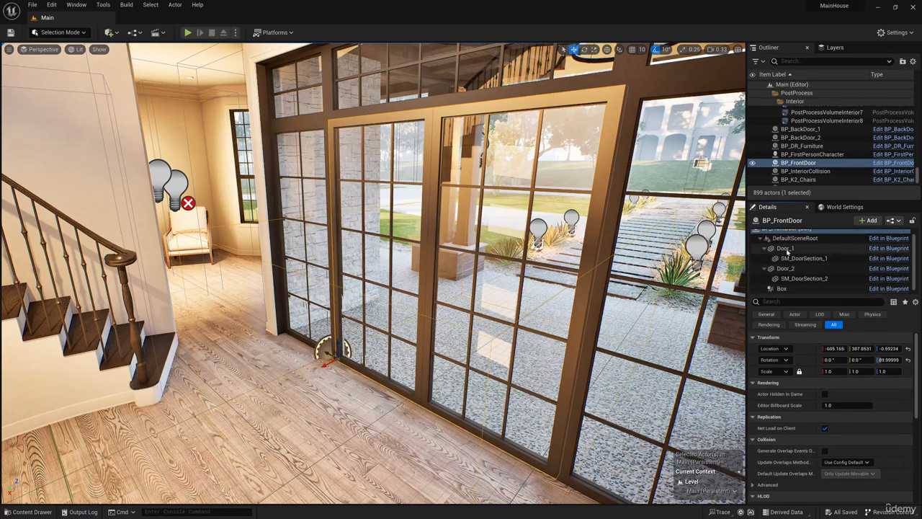
{"action": "left_click", "coordinate": [800, 258]}
{"action": "left_click_drag", "start_coordinate": [919, 353], "coordinate": [920, 484]}
{"action": "scroll", "coordinate": [856, 353], "scroll_direction": "up", "scroll_amount": 5}
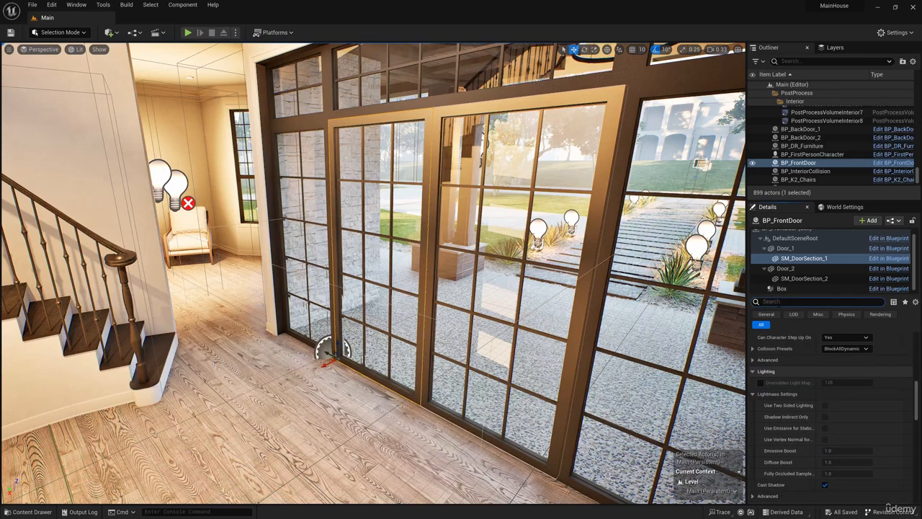
{"action": "type", "text": "ligh"}
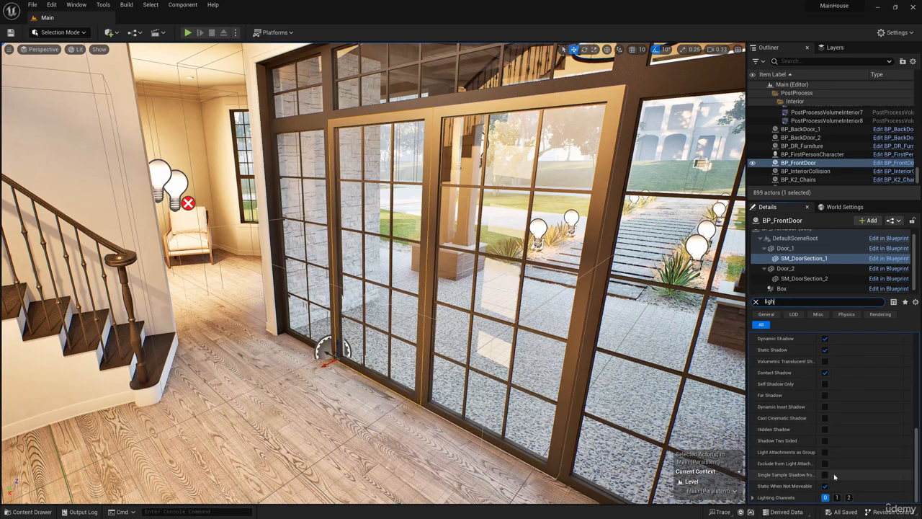
{"action": "left_click", "coordinate": [849, 496]}
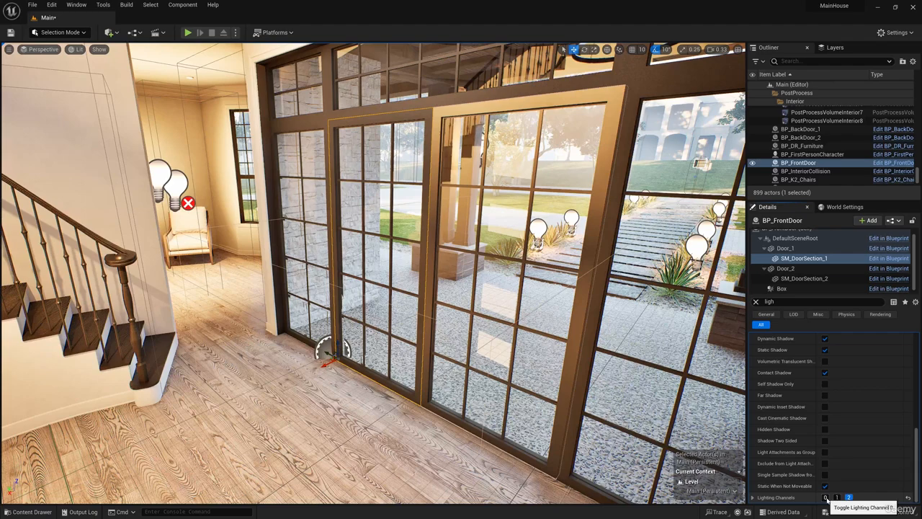
{"action": "left_click", "coordinate": [785, 278]}
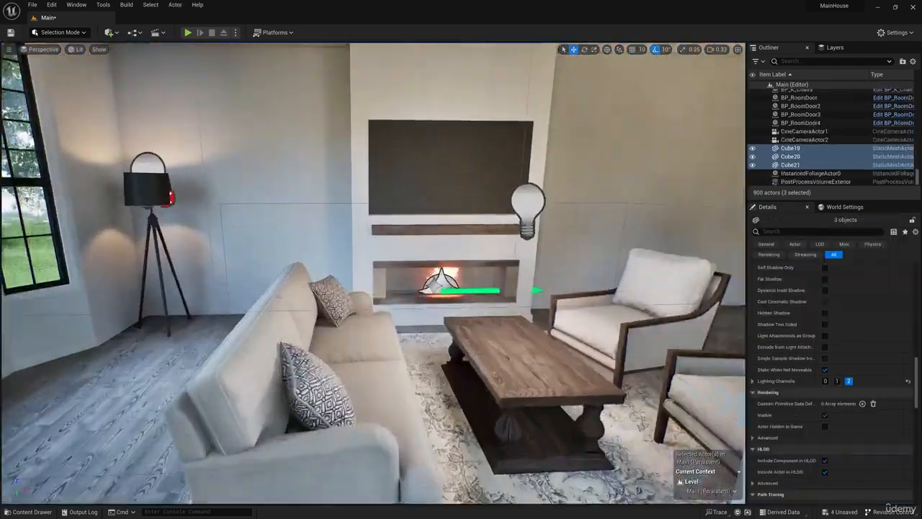
Select the living-room fireplace's fire effect and open the bonefire_fwd2 texture from M5VFXVOL2/Textures/Fire
{"action": "key", "text": "f"}
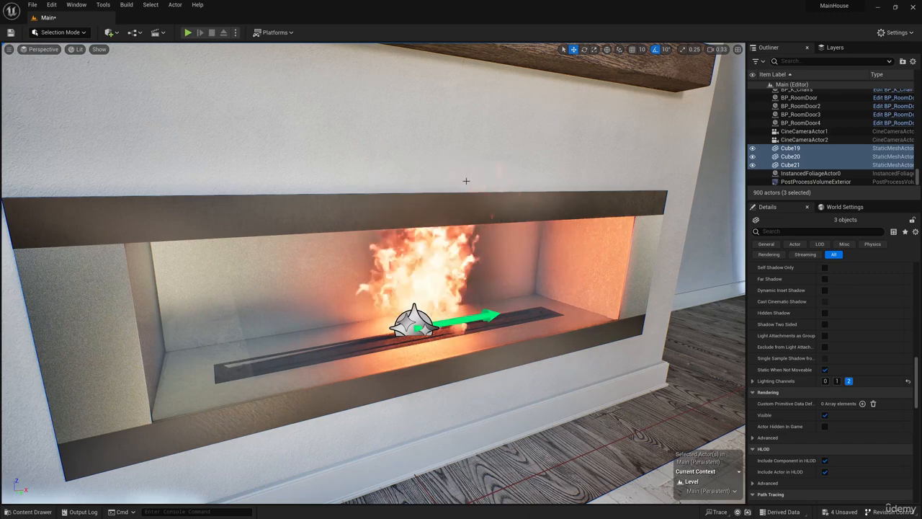
{"action": "scroll", "coordinate": [466, 181], "scroll_direction": "down", "scroll_amount": 6}
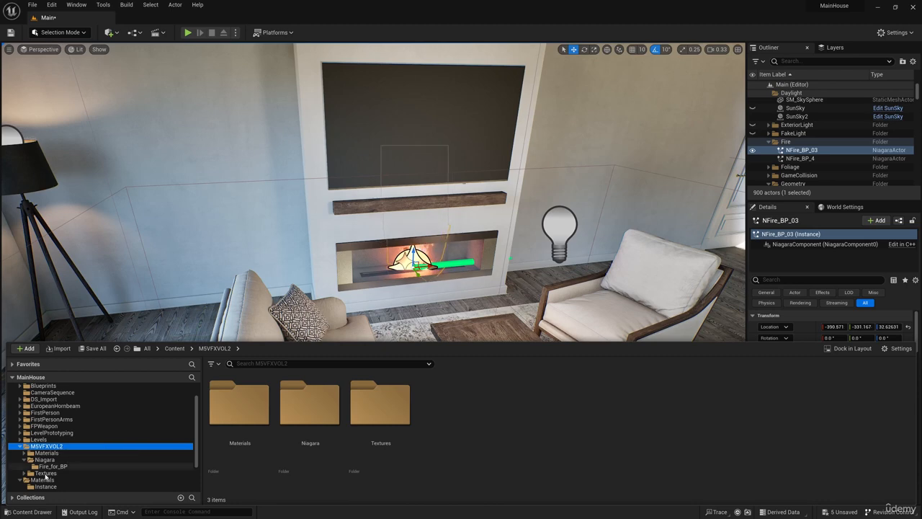
{"action": "double_click", "coordinate": [43, 473]}
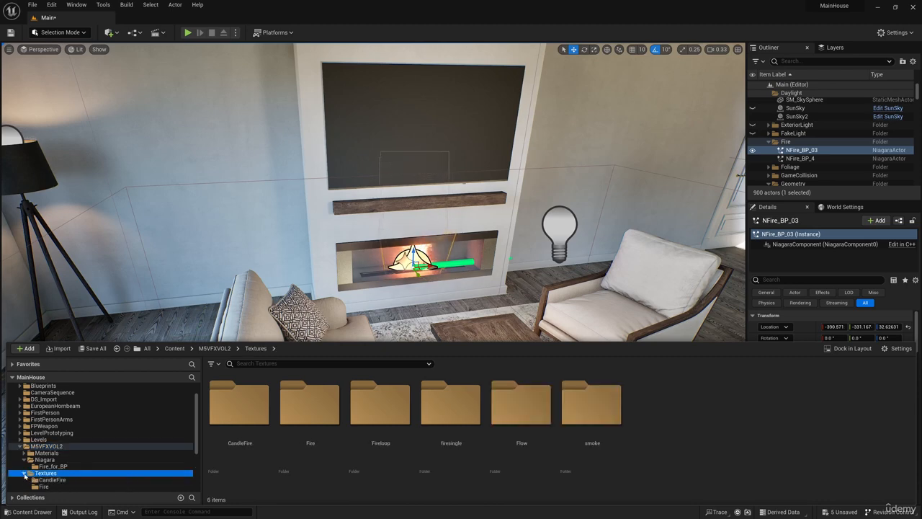
{"action": "scroll", "coordinate": [82, 469], "scroll_direction": "down", "scroll_amount": 3}
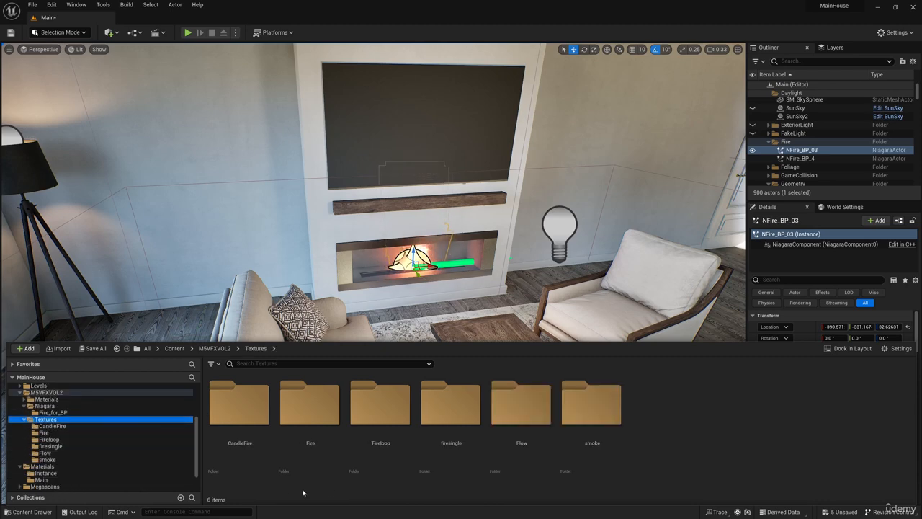
{"action": "double_click", "coordinate": [313, 416]}
{"action": "double_click", "coordinate": [235, 408]}
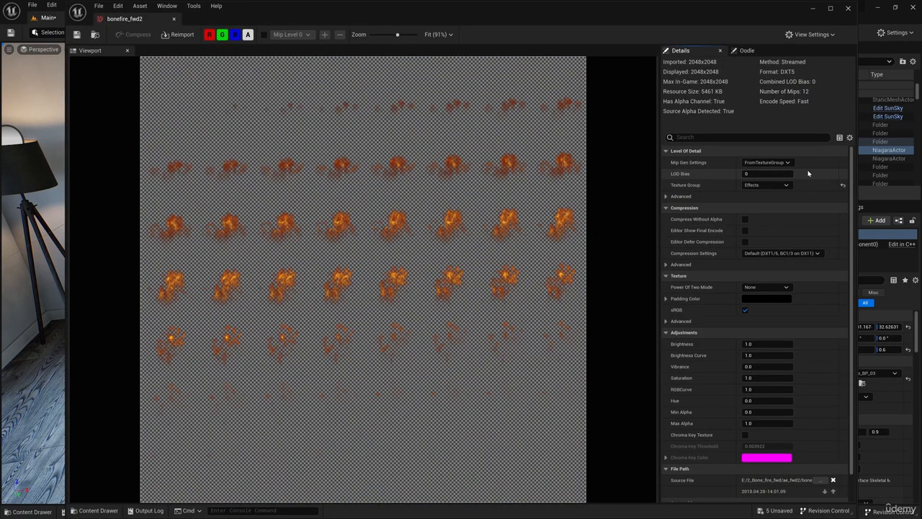
Set the bonefire_fwd2 texture's Mip Gen Settings to NoMipmaps, save it and close the texture editor
{"action": "left_click", "coordinate": [788, 162]}
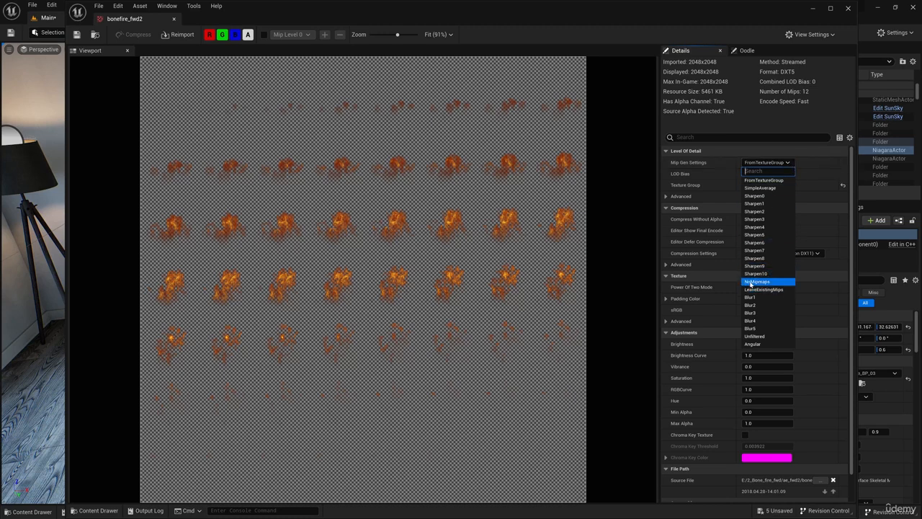
{"action": "left_click", "coordinate": [764, 281]}
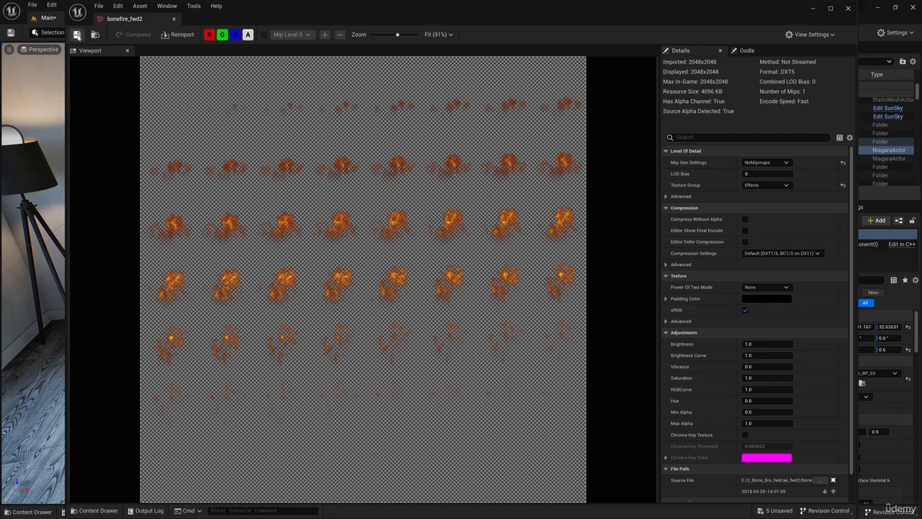
{"action": "left_click", "coordinate": [849, 8]}
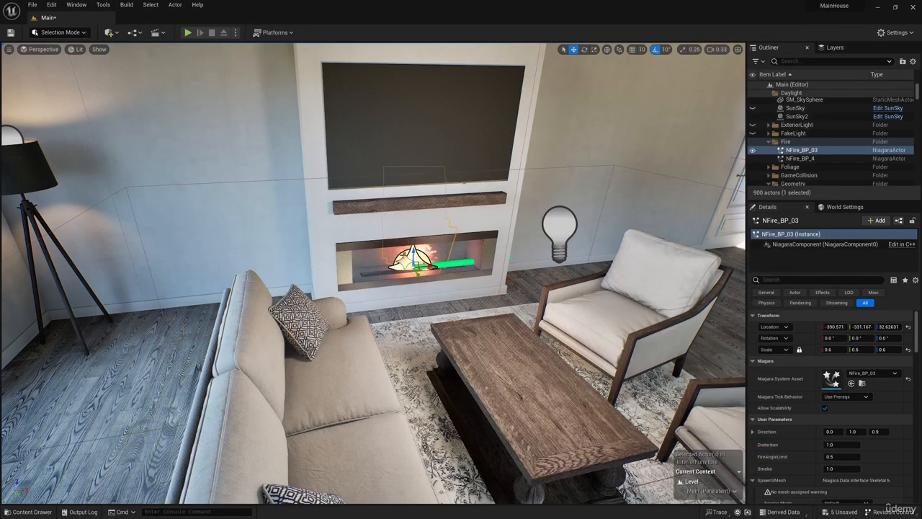
Set Mip Gen Settings to NoMipmaps on the bonefire texture in the Fireloop folder, then save and close it
{"action": "left_click", "coordinate": [33, 512]}
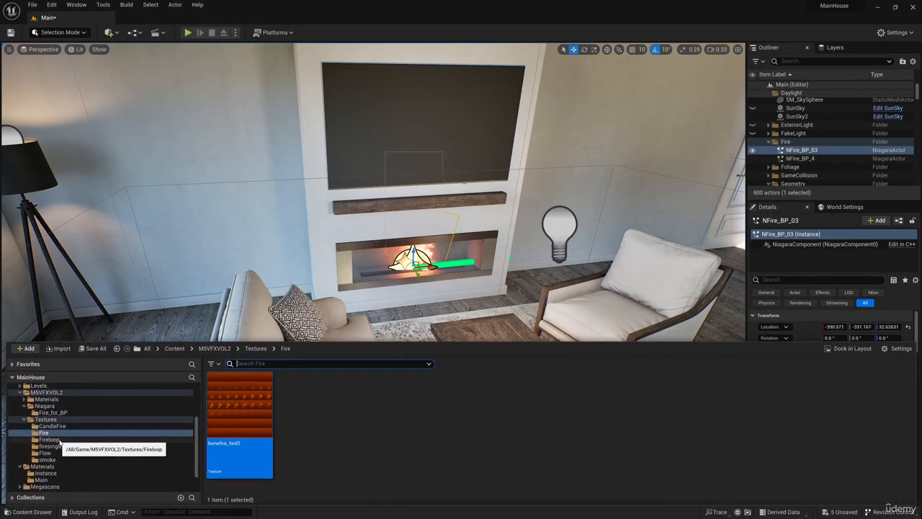
{"action": "left_click", "coordinate": [61, 440]}
{"action": "double_click", "coordinate": [217, 420]}
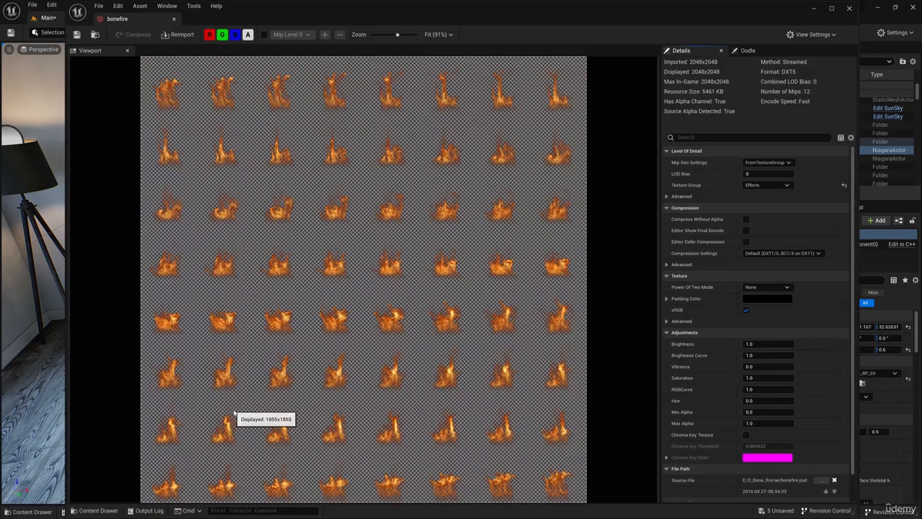
{"action": "left_click", "coordinate": [787, 161]}
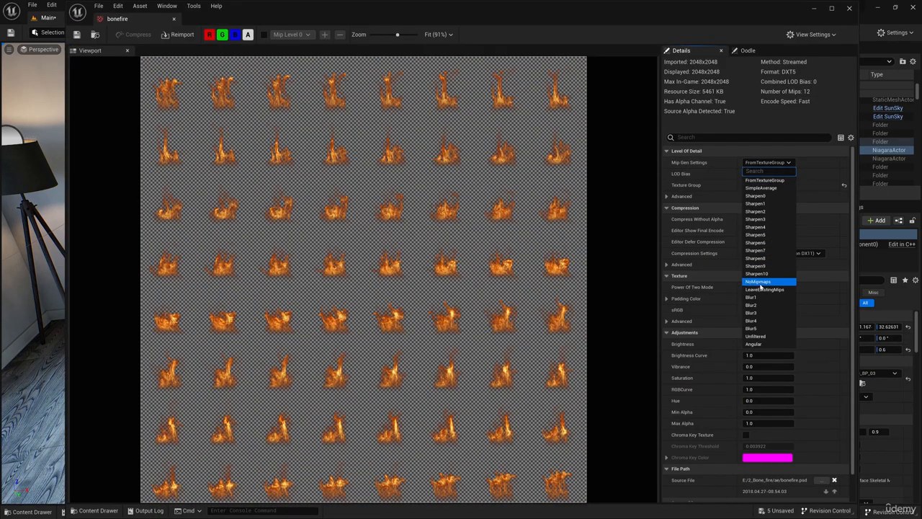
{"action": "left_click", "coordinate": [760, 282]}
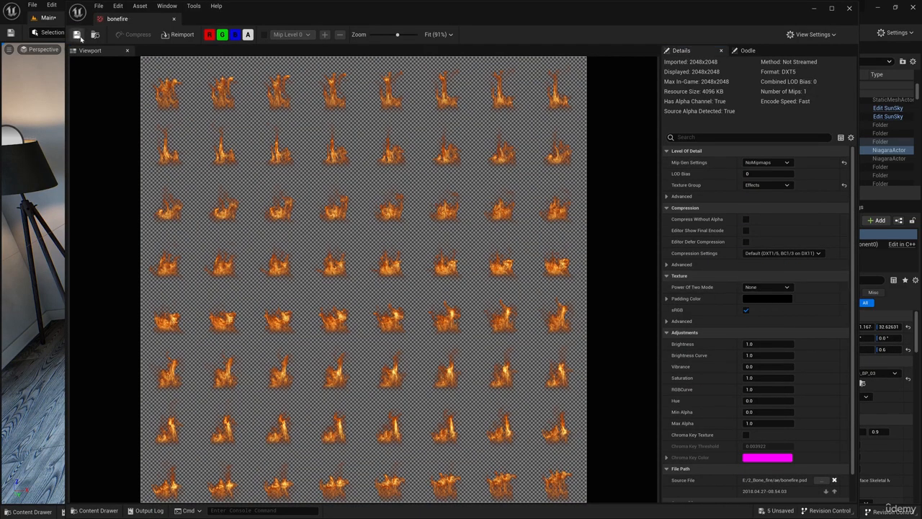
{"action": "left_click", "coordinate": [848, 8]}
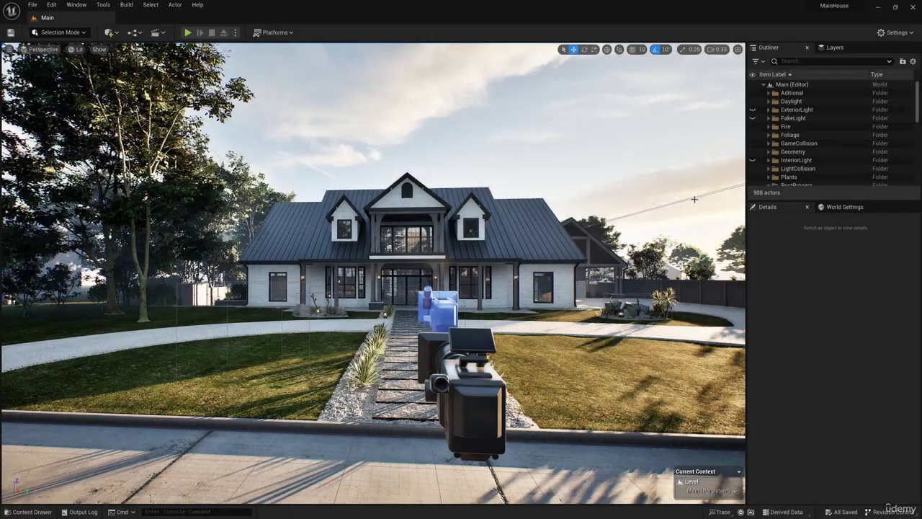
Review the Exposure settings of PostProcessVolumeExterior
{"action": "left_click_drag", "start_coordinate": [918, 109], "coordinate": [909, 172]}
{"action": "left_click", "coordinate": [816, 181]}
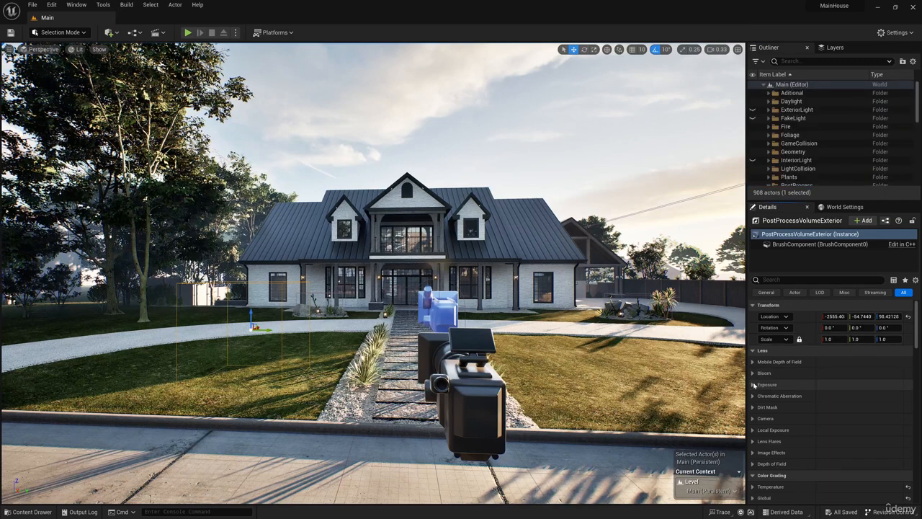
{"action": "left_click", "coordinate": [753, 385]}
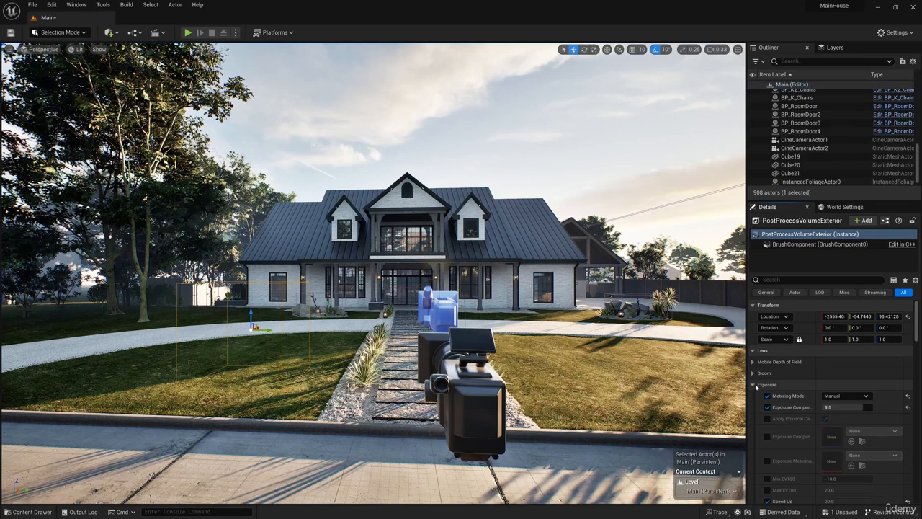
{"action": "left_click", "coordinate": [754, 385]}
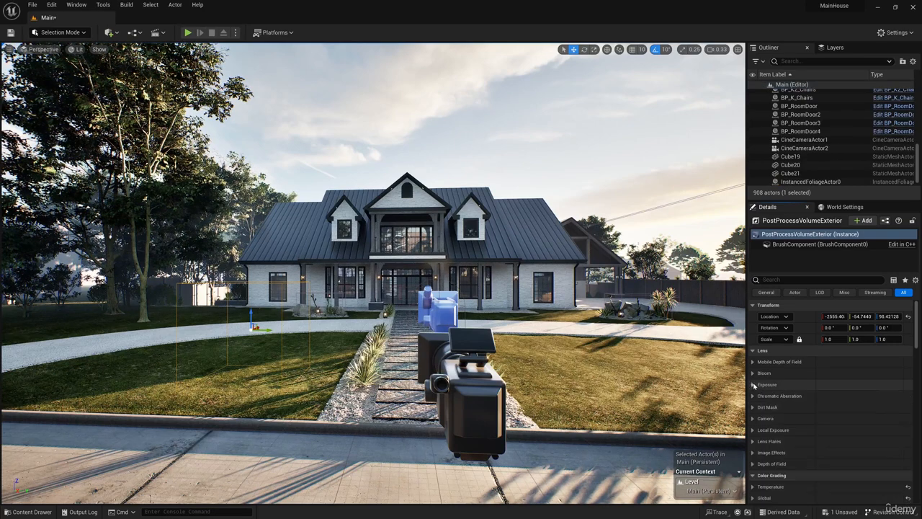
Select SunSky in the Daylight folder and review the Intensity and other light settings of its SkyLight component
{"action": "left_click_drag", "start_coordinate": [918, 165], "coordinate": [919, 104]}
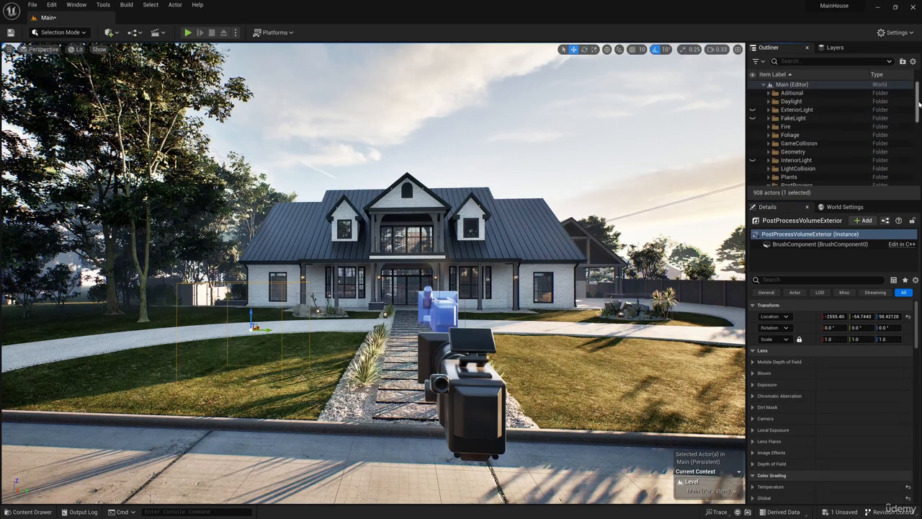
{"action": "left_click", "coordinate": [769, 102]}
{"action": "left_click", "coordinate": [795, 126]}
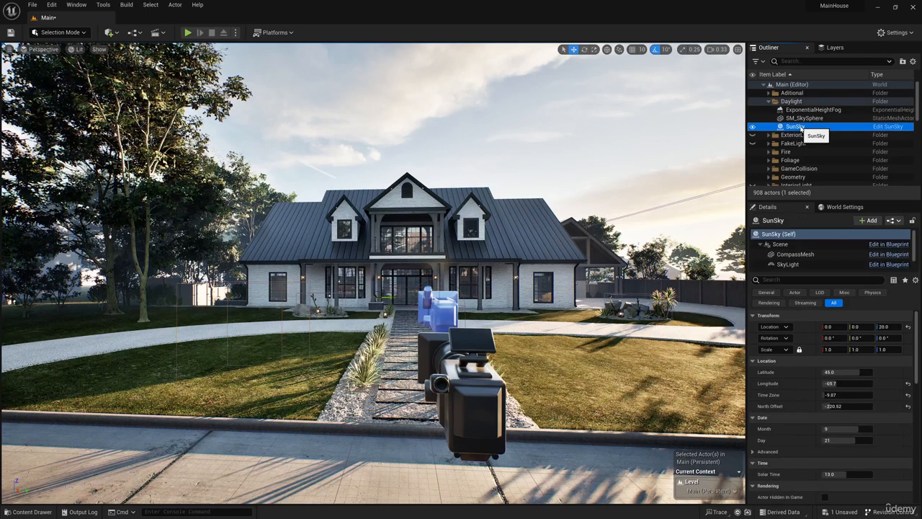
{"action": "left_click", "coordinate": [784, 253]}
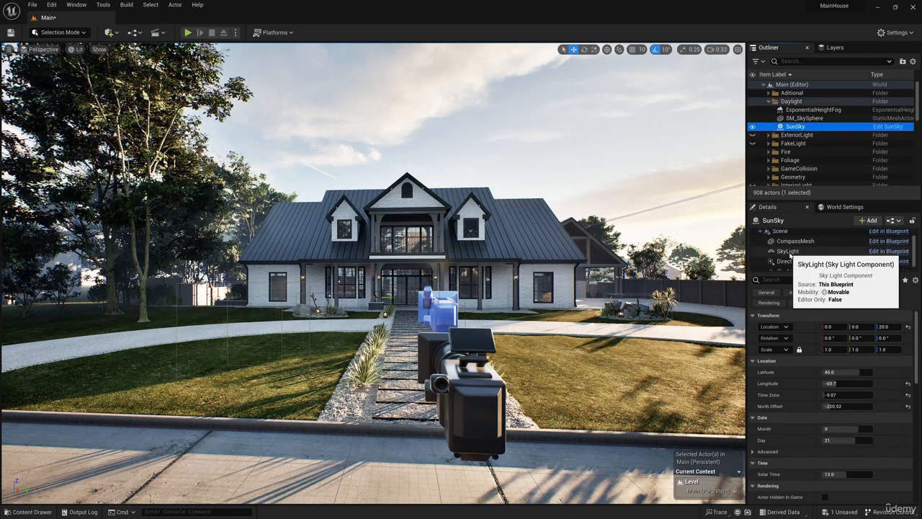
{"action": "scroll", "coordinate": [828, 410], "scroll_direction": "down", "scroll_amount": 1}
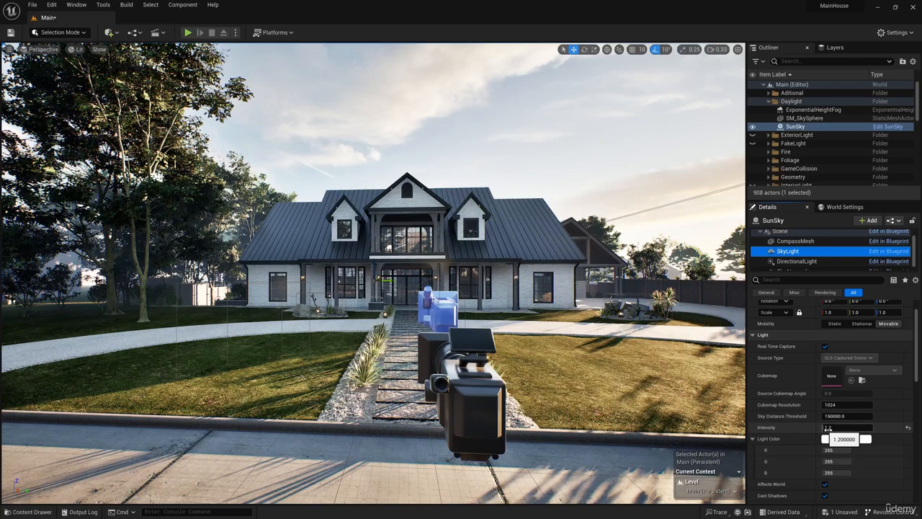
Review the albedo and translucency parameters of MI_EuropeanHornbeam_TwoSided in EuropeanHornbeam/Materials/SimpleWind, closing the material instance when done
{"action": "right_click_drag", "start_coordinate": [543, 333], "coordinate": [389, 382]}
{"action": "right_click_drag", "start_coordinate": [396, 267], "coordinate": [360, 281]}
{"action": "left_click", "coordinate": [33, 512]}
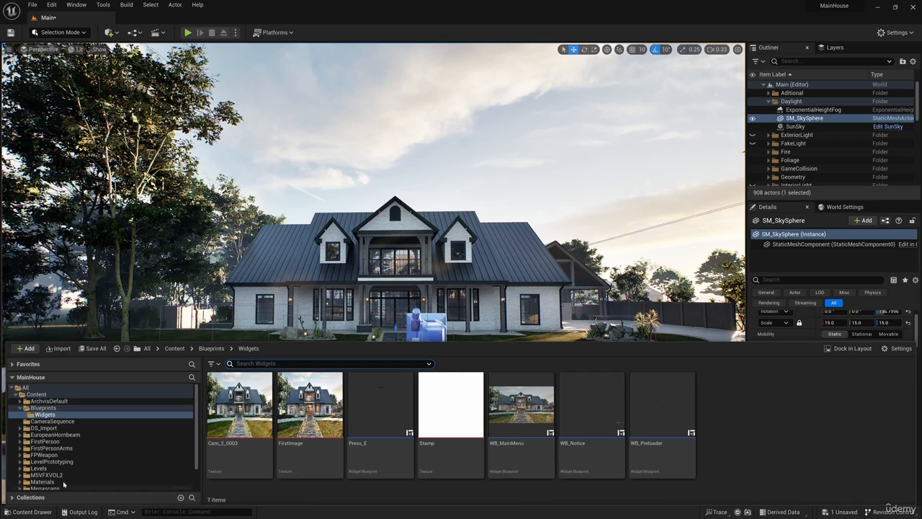
{"action": "left_click", "coordinate": [21, 434]}
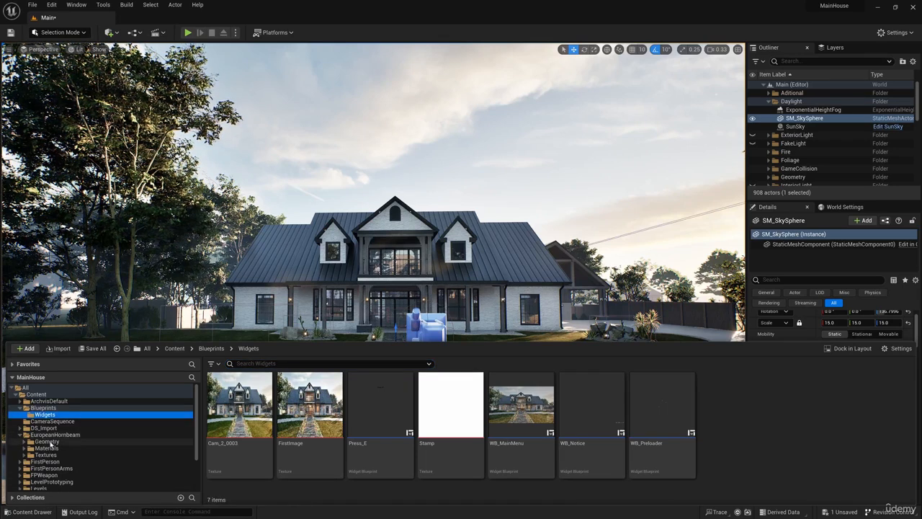
{"action": "left_click", "coordinate": [47, 448]}
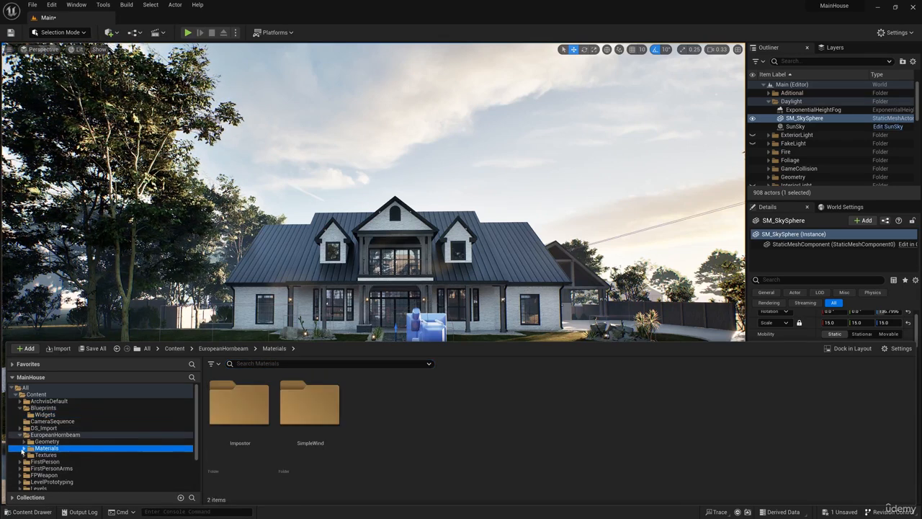
{"action": "left_click", "coordinate": [24, 448]}
{"action": "left_click", "coordinate": [54, 461]}
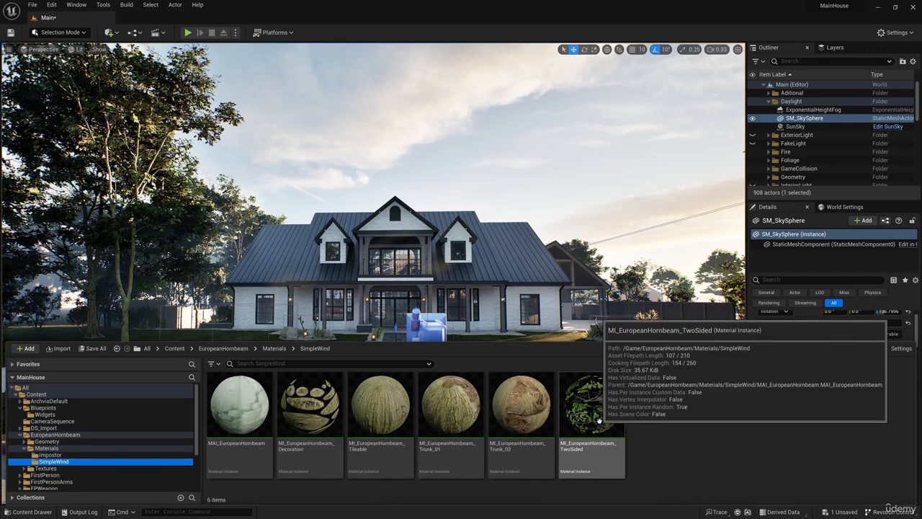
{"action": "double_click", "coordinate": [598, 420]}
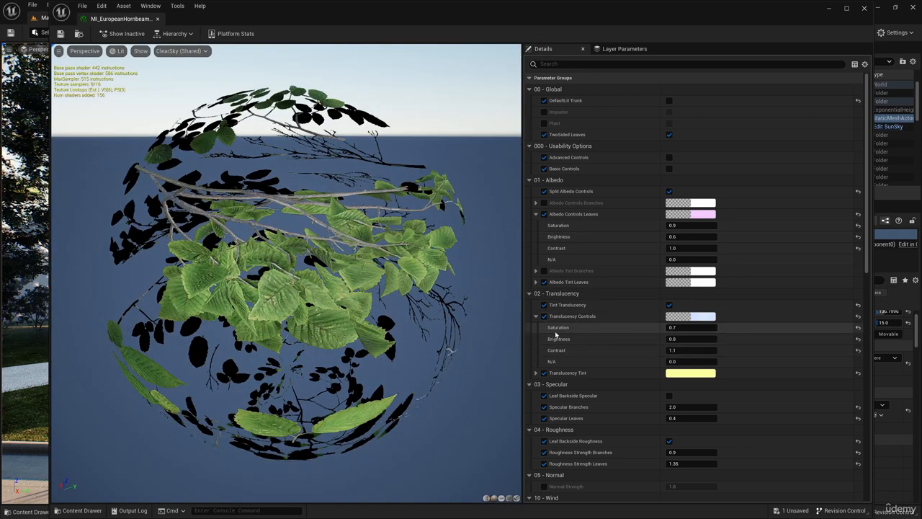
{"action": "left_click", "coordinate": [864, 8]}
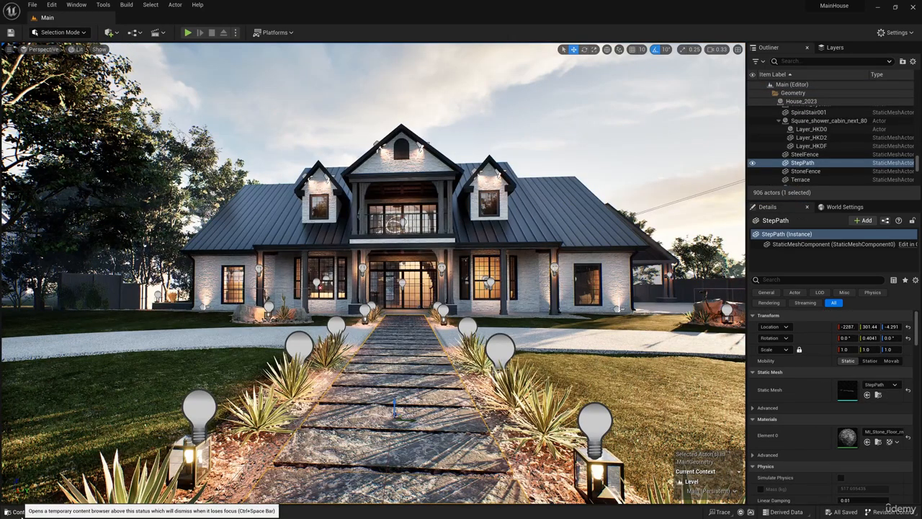
Open the MainMenu level from Content/Levels/MainMenu and open its Level Blueprint
{"action": "left_click", "coordinate": [26, 511]}
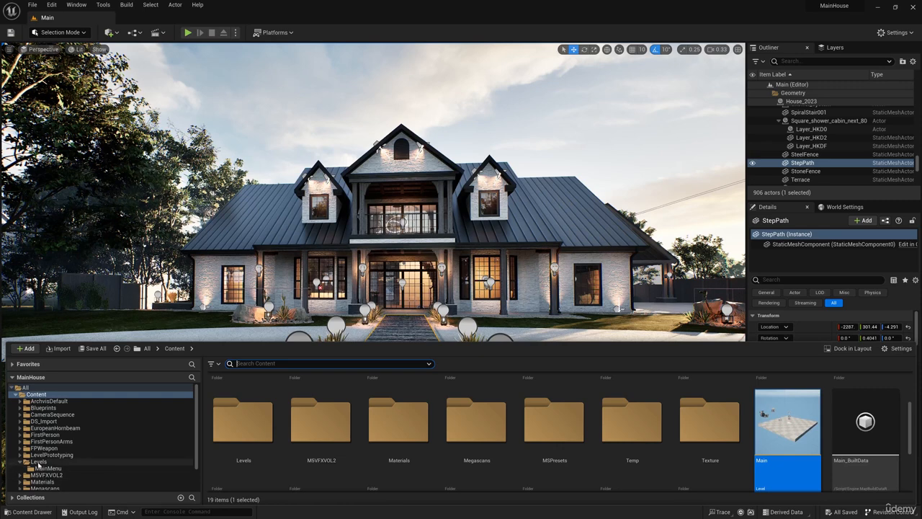
{"action": "left_click", "coordinate": [45, 468]}
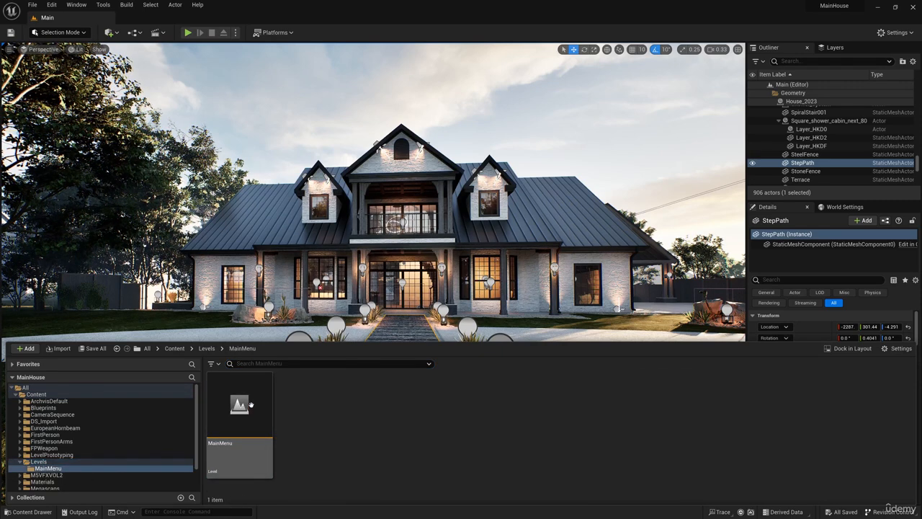
{"action": "double_click", "coordinate": [248, 409]}
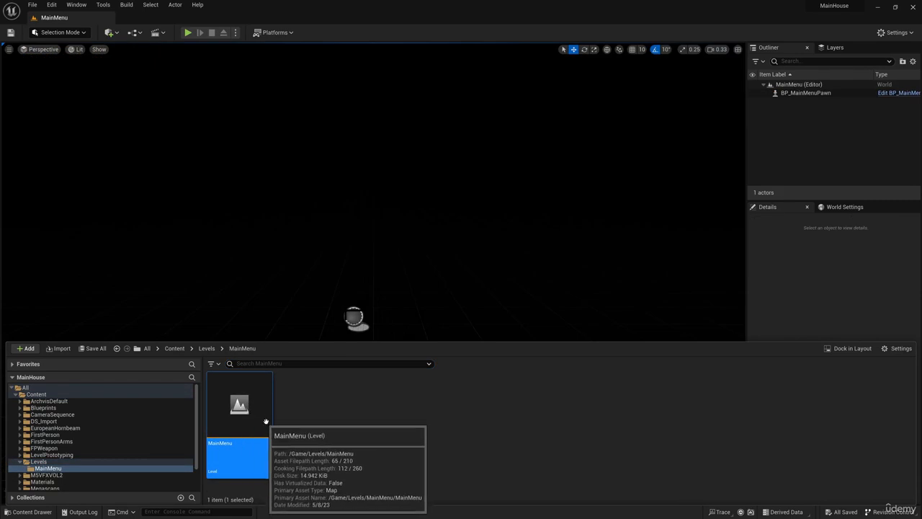
{"action": "left_click", "coordinate": [142, 34]}
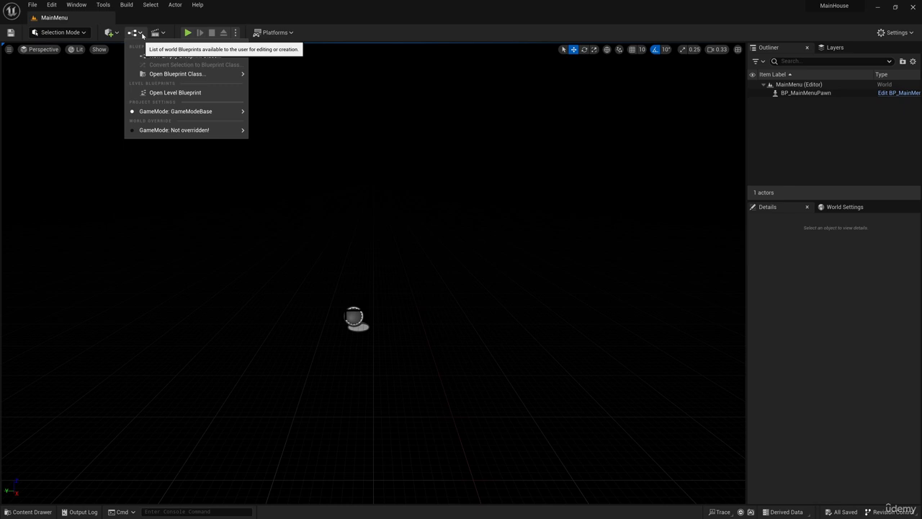
{"action": "left_click", "coordinate": [165, 92]}
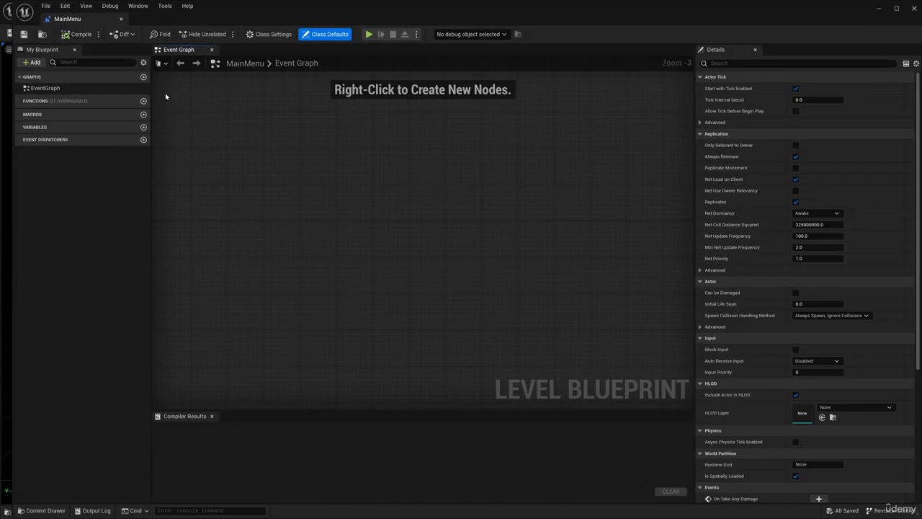
Add an Event BeginPlay node to the Event Graph and connect it to a new Get Game User Settings node
{"action": "right_click", "coordinate": [299, 217]}
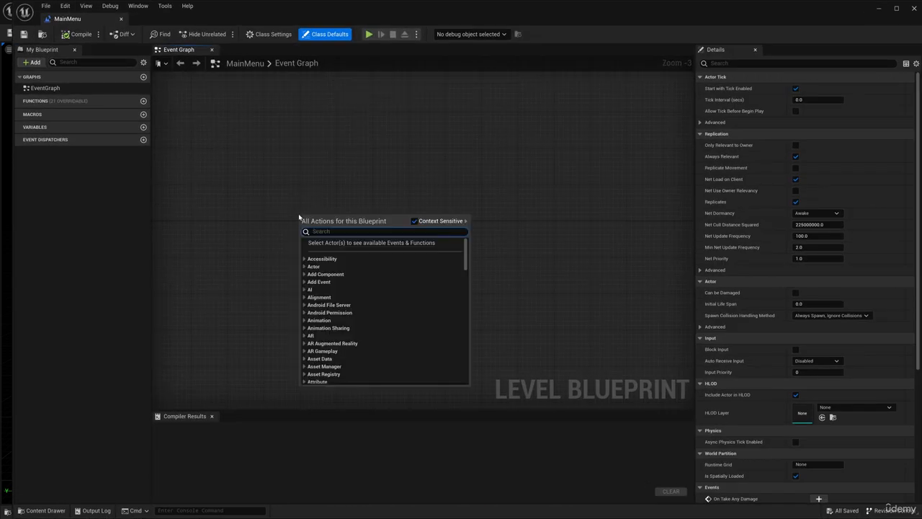
{"action": "type", "text": "beg"}
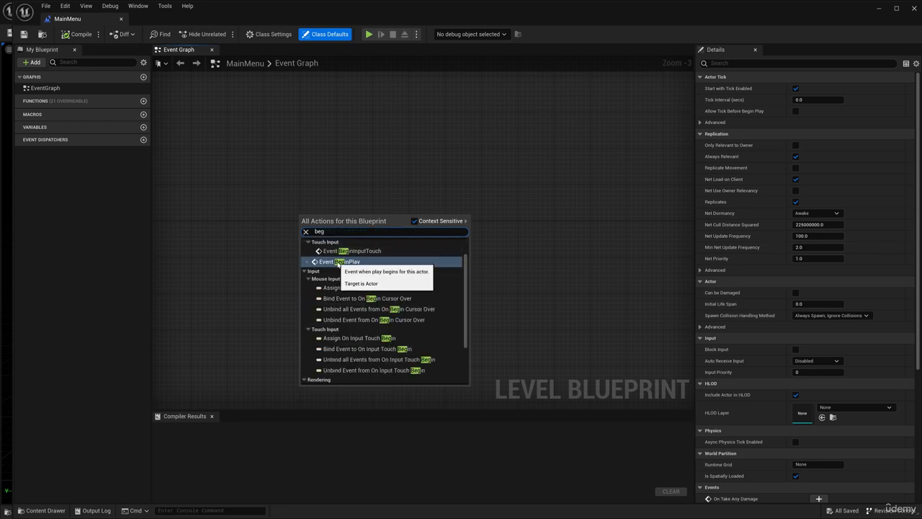
{"action": "left_click", "coordinate": [337, 261]}
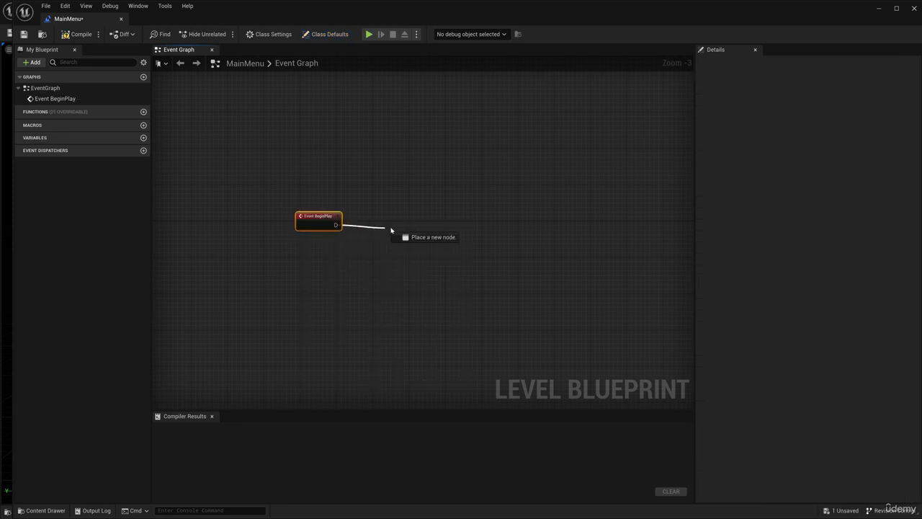
{"action": "left_click_drag", "start_coordinate": [391, 230], "coordinate": [393, 228]}
{"action": "type", "text": "get"}
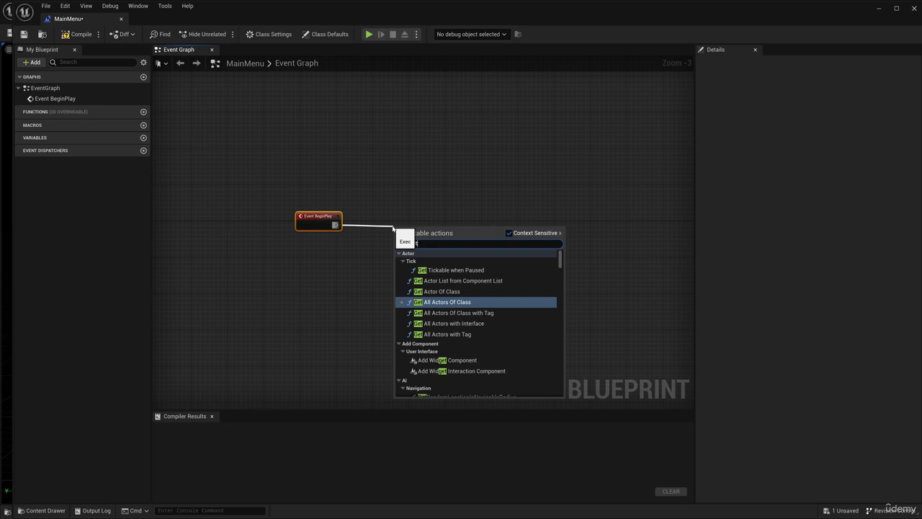
{"action": "type", "text": " ga"}
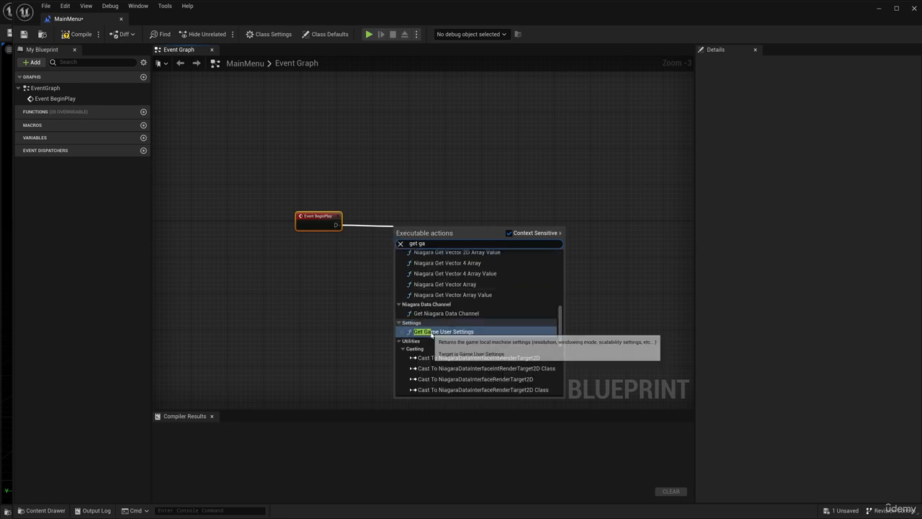
{"action": "left_click", "coordinate": [427, 332]}
{"action": "scroll", "coordinate": [403, 227], "scroll_direction": "up", "scroll_amount": 3}
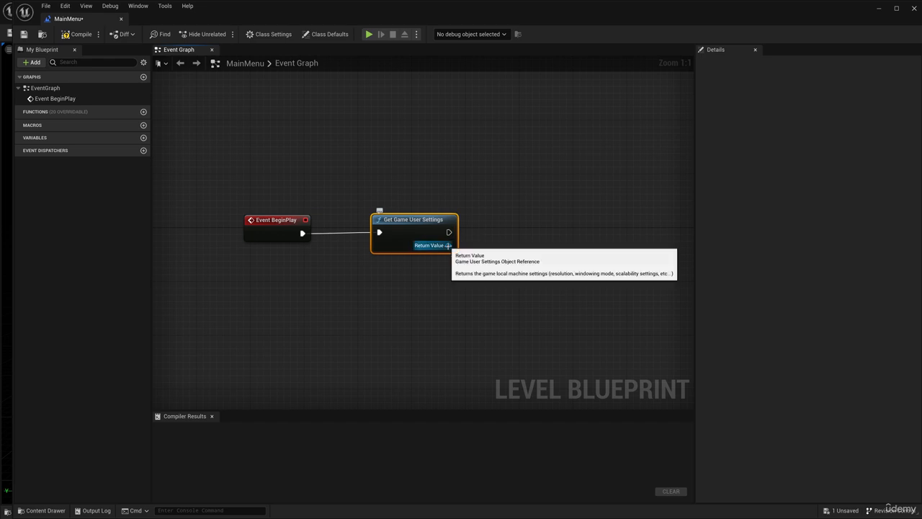
Add a Set Screen Resolution node from the Get Game User Settings Return Value and align it with the node chain
{"action": "left_click_drag", "start_coordinate": [448, 245], "coordinate": [513, 247]}
{"action": "type", "text": "set scr"}
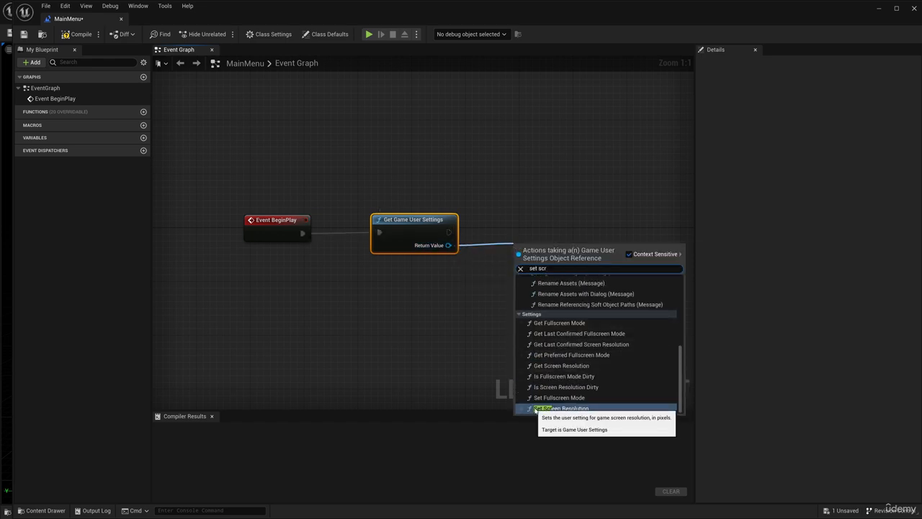
{"action": "key", "text": "Return"}
{"action": "left_click_drag", "start_coordinate": [529, 247], "coordinate": [544, 218]}
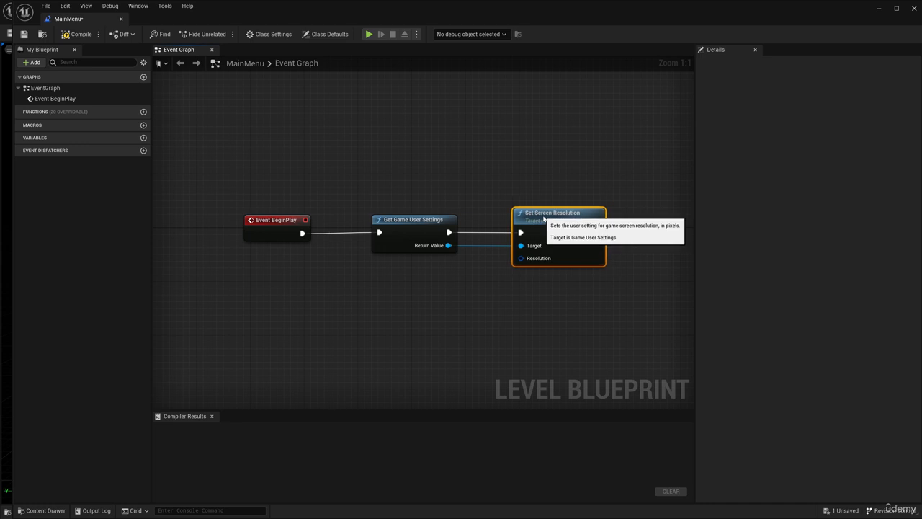
Split the Resolution pin of Set Screen Resolution and set Resolution X to 3840 and Resolution Y to 2160
{"action": "right_click", "coordinate": [523, 258]}
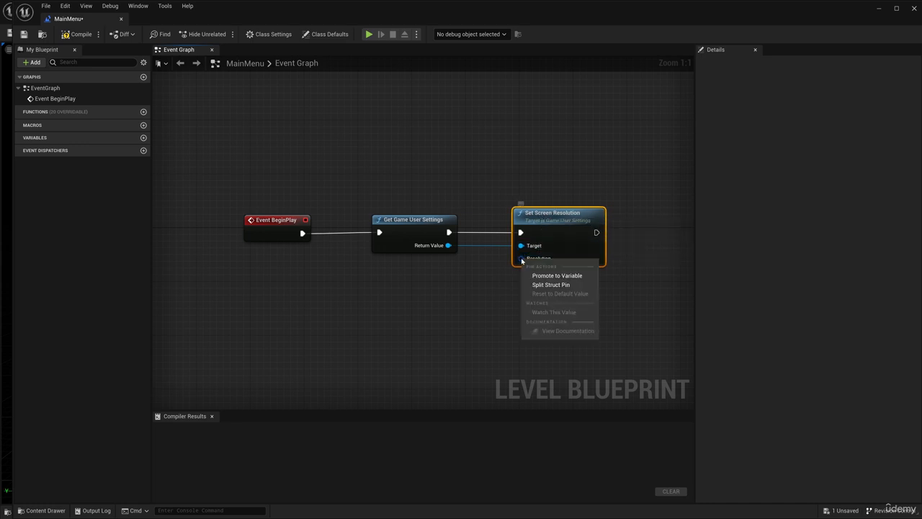
{"action": "left_click", "coordinate": [555, 285]}
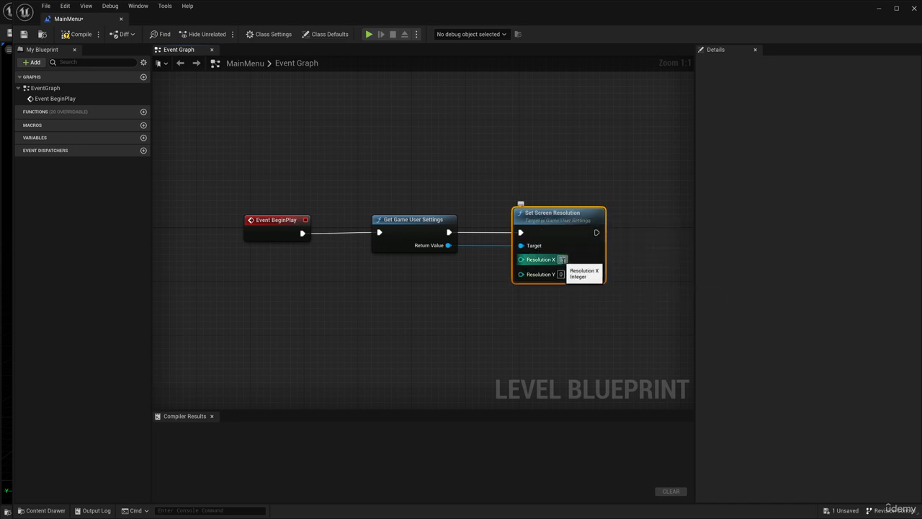
{"action": "left_click", "coordinate": [561, 274]}
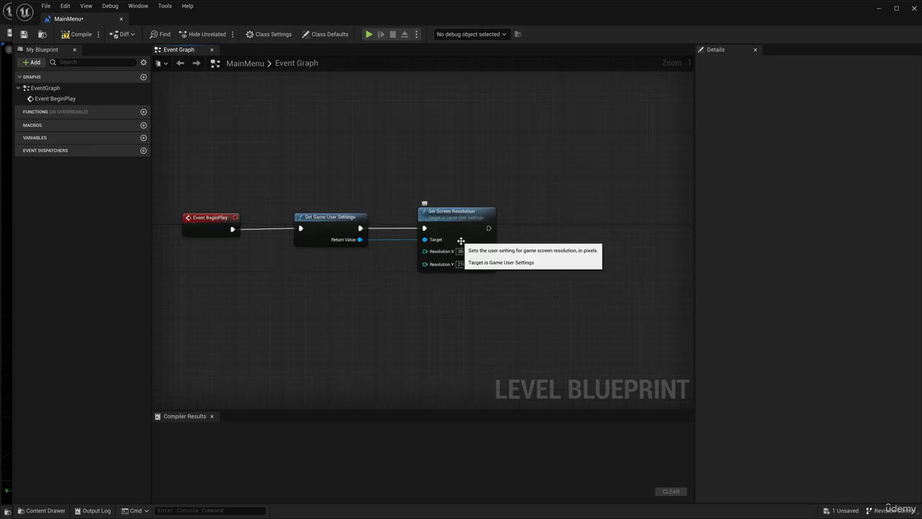
Add a Set Fullscreen Mode node from the Get Game User Settings Return Value
{"action": "left_click_drag", "start_coordinate": [360, 239], "coordinate": [454, 311]}
{"action": "type", "text": "fu"}
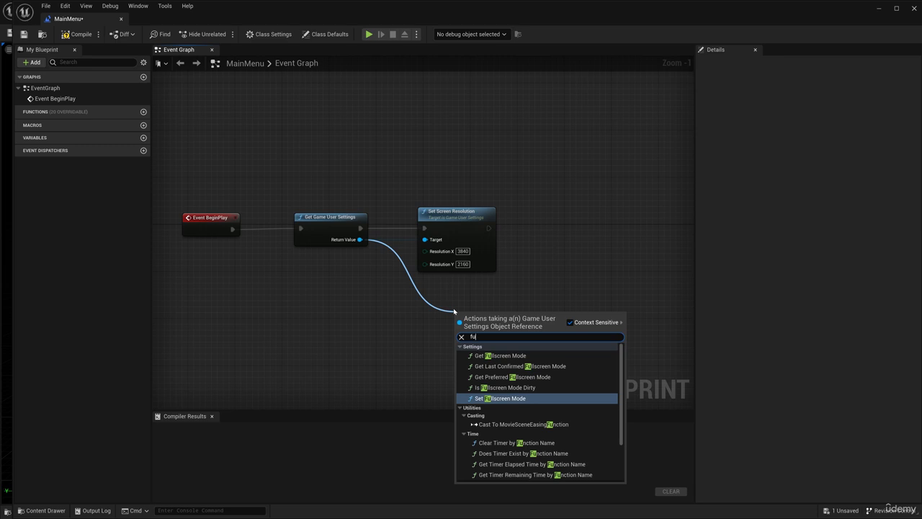
{"action": "type", "text": "ll"}
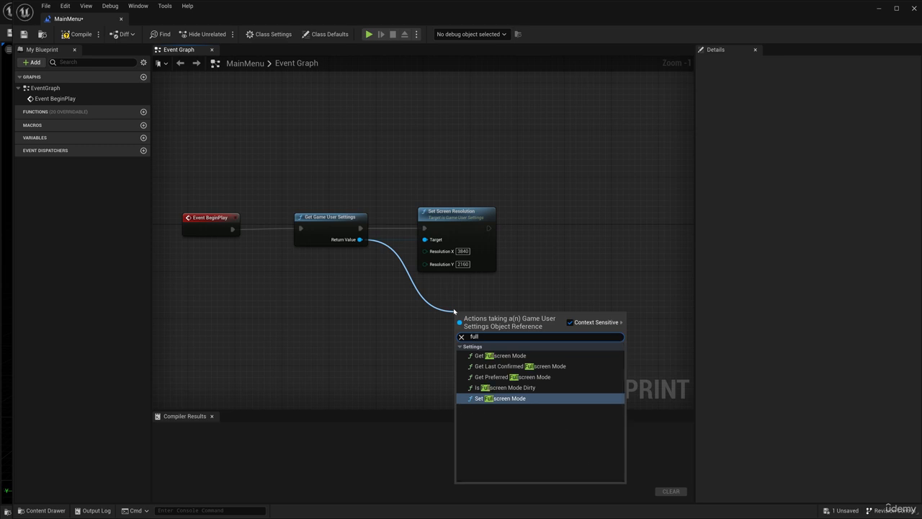
{"action": "left_click", "coordinate": [481, 398]}
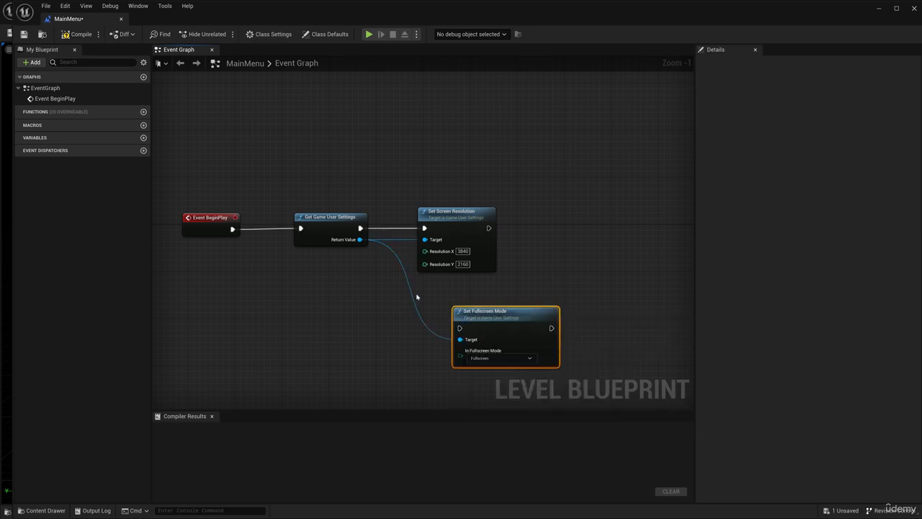
Route the Set Fullscreen Mode target wire beneath Set Screen Resolution with two reroute nodes, and connect both nodes' execution pins in line
{"action": "left_click_drag", "start_coordinate": [481, 310], "coordinate": [540, 287]}
{"action": "double_click", "coordinate": [461, 294]}
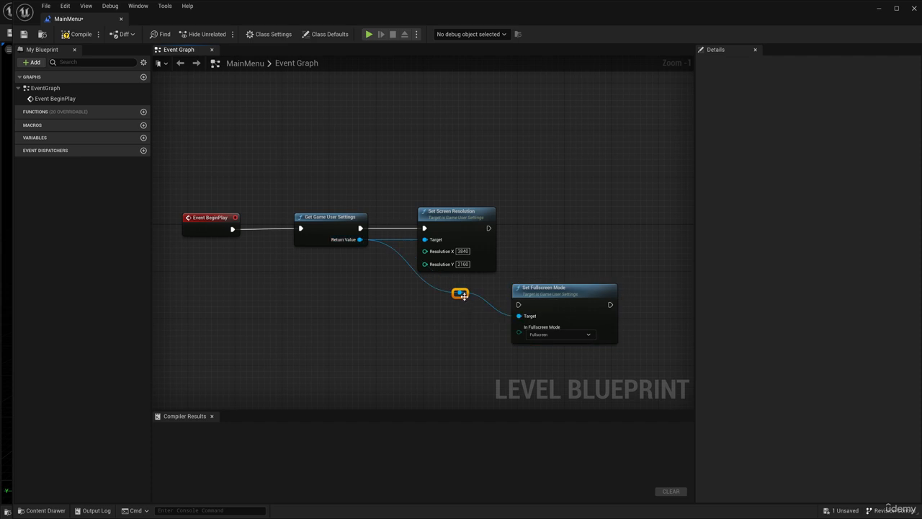
{"action": "left_click_drag", "start_coordinate": [461, 294], "coordinate": [425, 298]}
{"action": "left_click_drag", "start_coordinate": [533, 287], "coordinate": [557, 217]}
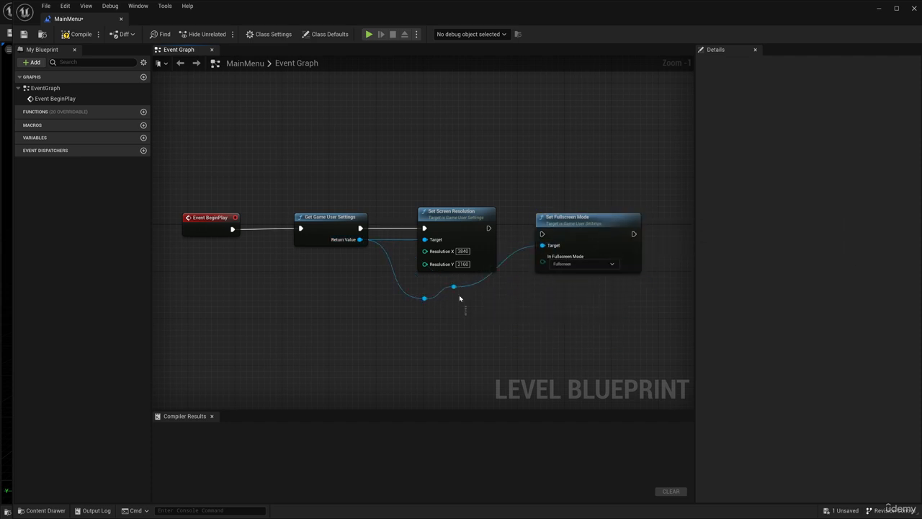
{"action": "left_click_drag", "start_coordinate": [460, 290], "coordinate": [517, 304]}
{"action": "left_click", "coordinate": [565, 232]}
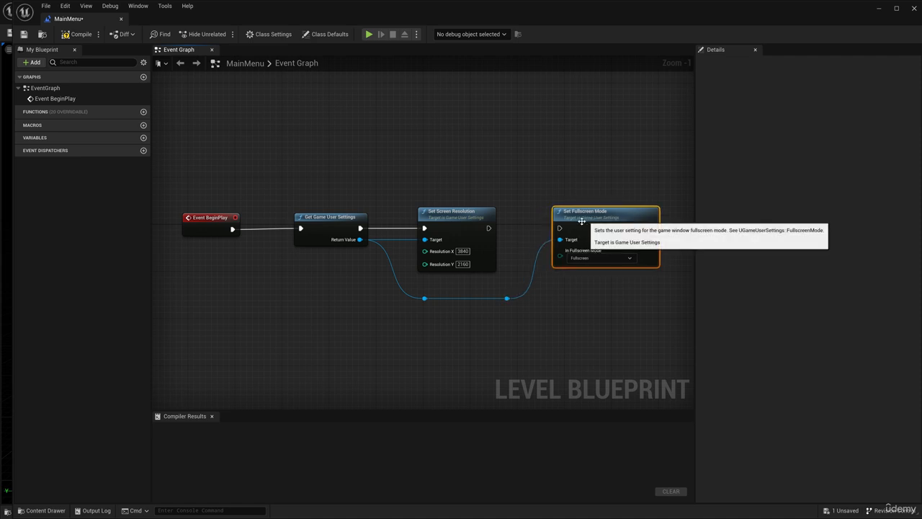
{"action": "left_click_drag", "start_coordinate": [489, 228], "coordinate": [542, 234]}
Add an Apply Settings node from the Get Game User Settings Return Value and place it beyond Set Fullscreen Mode
{"action": "scroll", "coordinate": [573, 243], "scroll_direction": "down", "scroll_amount": 1}
{"action": "right_click_drag", "start_coordinate": [463, 266], "coordinate": [358, 244]}
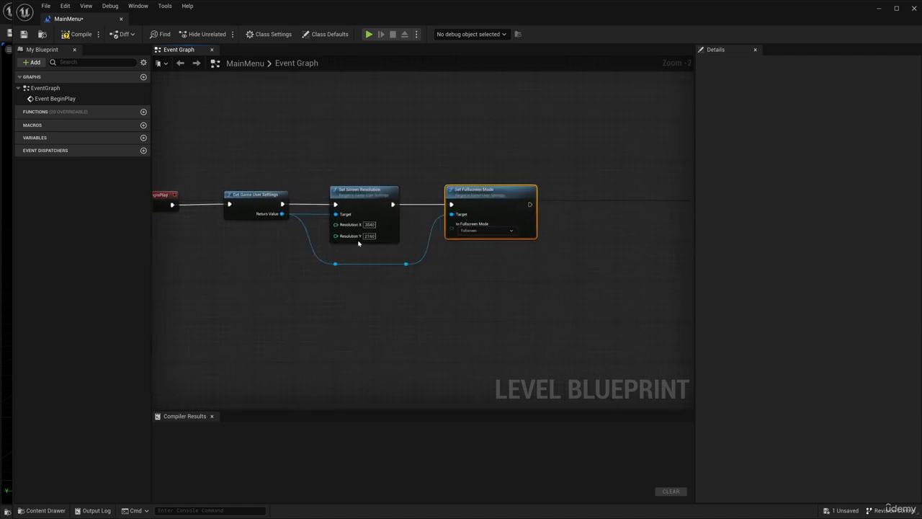
{"action": "left_click_drag", "start_coordinate": [282, 214], "coordinate": [396, 308]}
{"action": "type", "text": "app"}
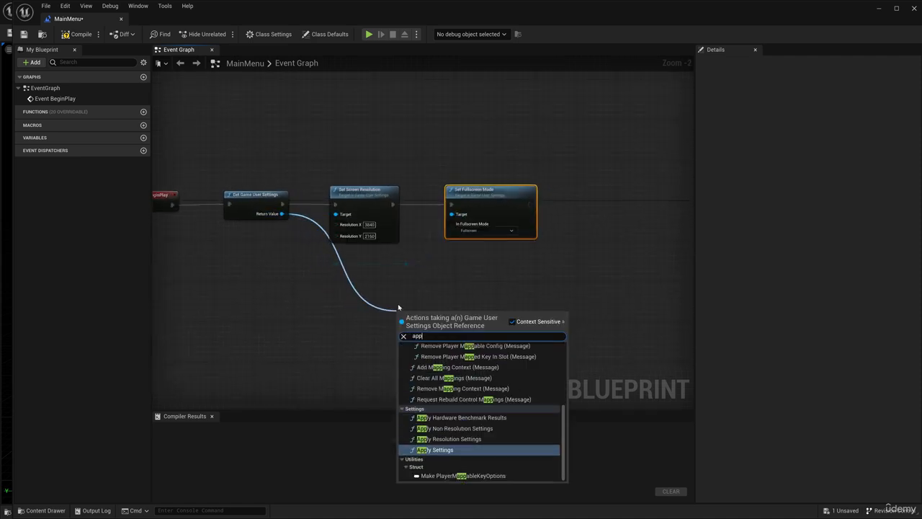
{"action": "left_click", "coordinate": [435, 450]}
{"action": "left_click_drag", "start_coordinate": [417, 317], "coordinate": [591, 226]}
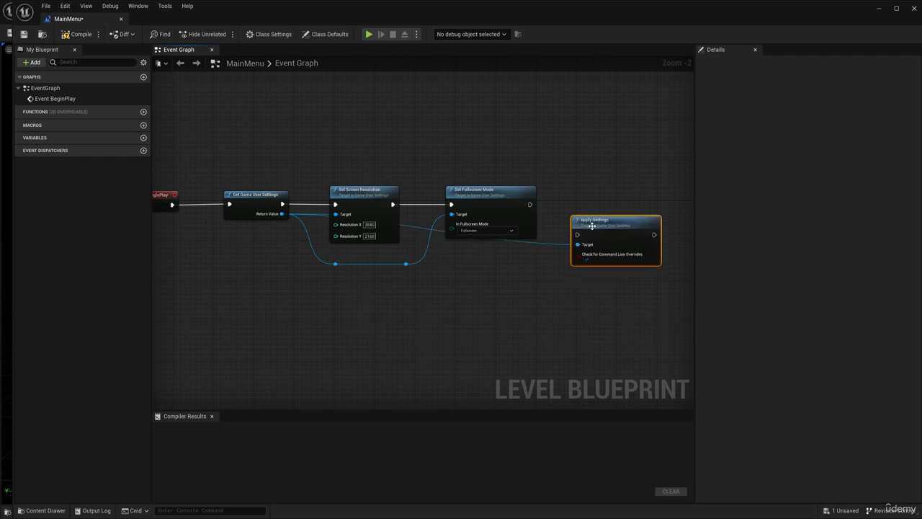
Route the Apply Settings target wire beneath the other nodes with two levelled reroute nodes, and connect Set Fullscreen Mode's execution output to Apply Settings in line
{"action": "double_click", "coordinate": [537, 241]}
{"action": "left_click_drag", "start_coordinate": [540, 244], "coordinate": [331, 285]}
{"action": "double_click", "coordinate": [528, 247]}
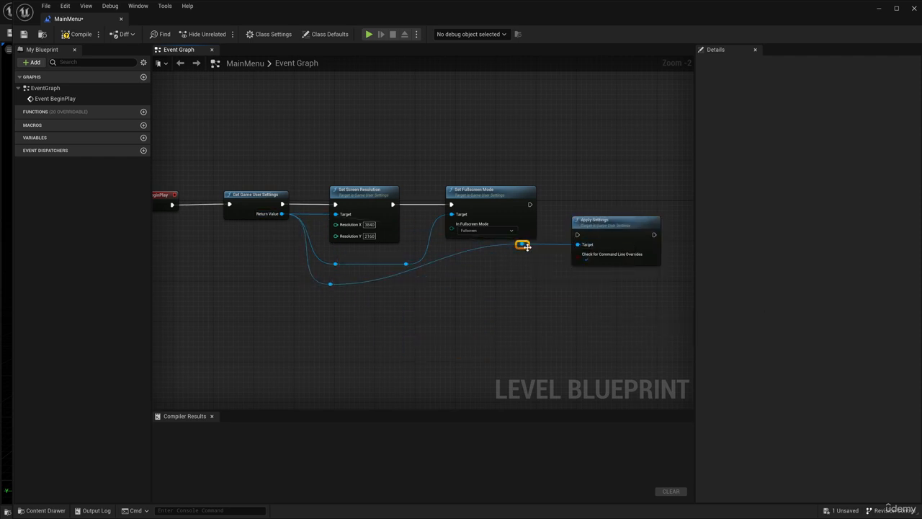
{"action": "left_click_drag", "start_coordinate": [525, 243], "coordinate": [537, 280]}
{"action": "left_click_drag", "start_coordinate": [596, 224], "coordinate": [601, 193]}
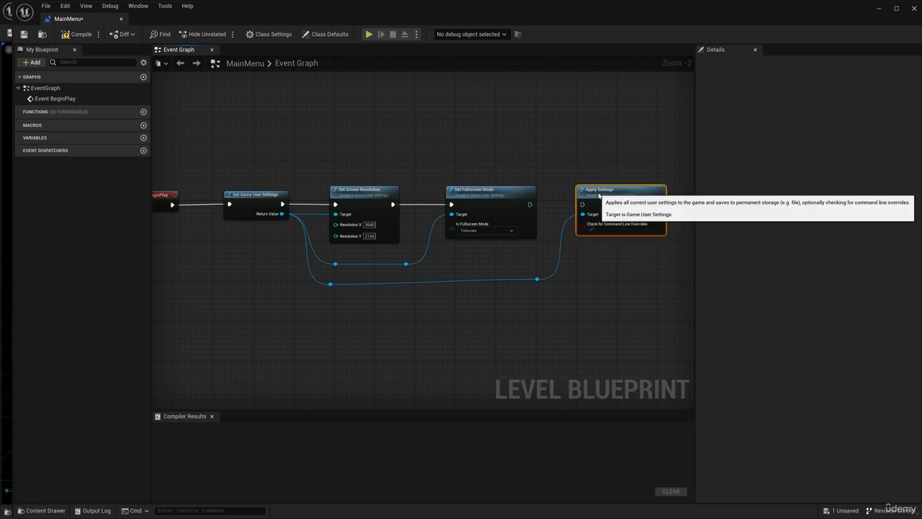
{"action": "left_click_drag", "start_coordinate": [530, 203], "coordinate": [582, 204]}
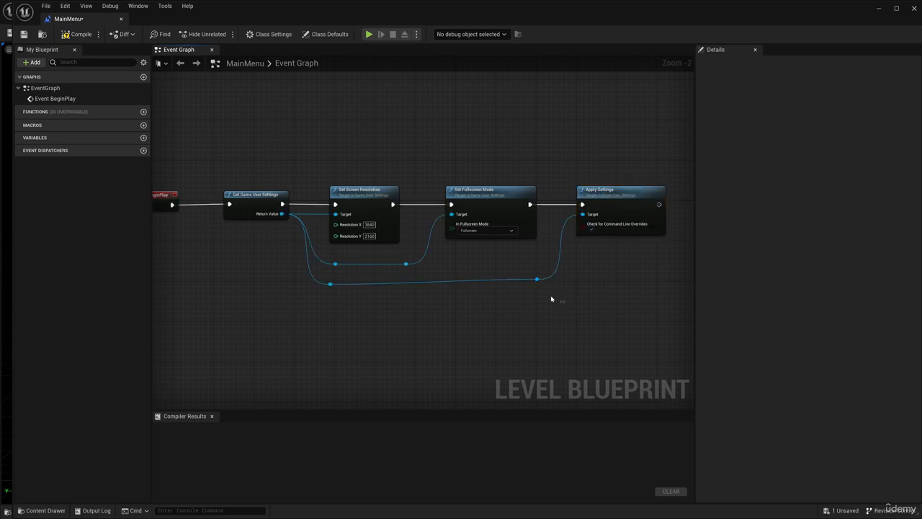
{"action": "left_click_drag", "start_coordinate": [541, 281], "coordinate": [543, 289]}
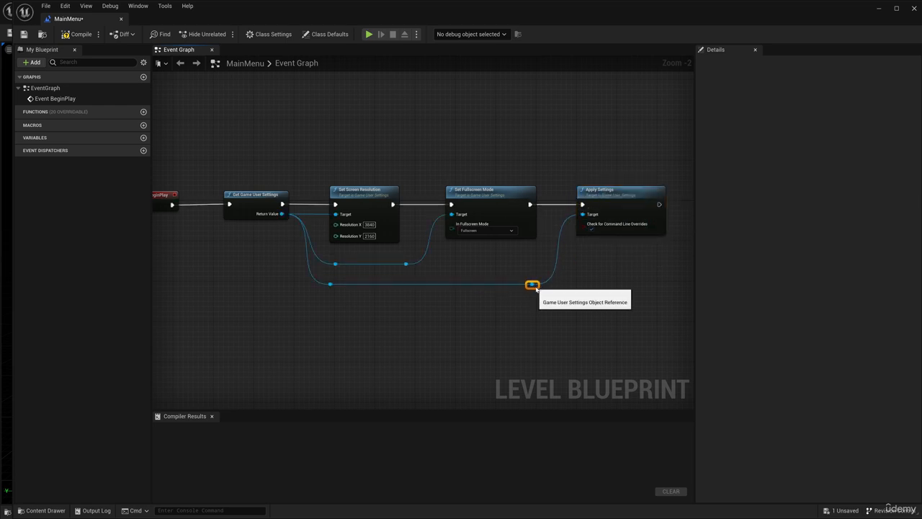
{"action": "left_click", "coordinate": [431, 270]}
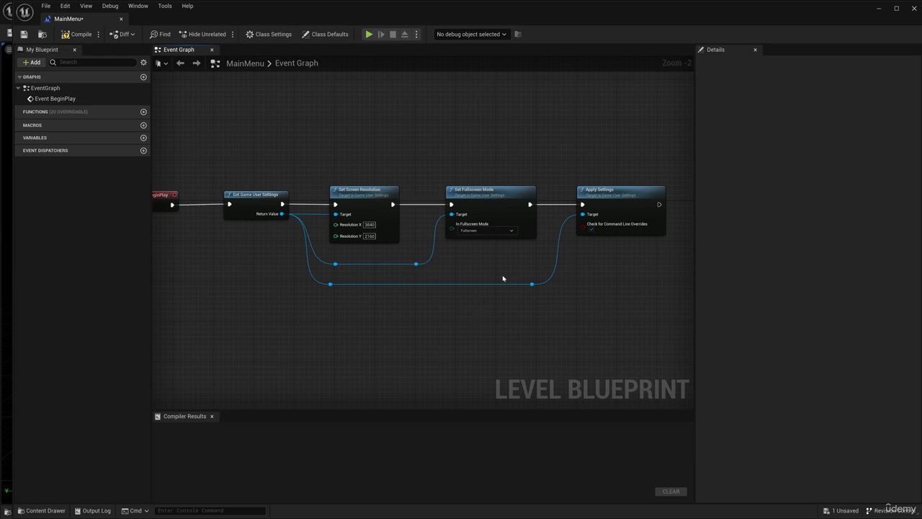
Compile and save the MainMenu level blueprint, and close its editor
{"action": "key", "text": "Home"}
{"action": "left_click", "coordinate": [76, 34]}
{"action": "left_click", "coordinate": [24, 33]}
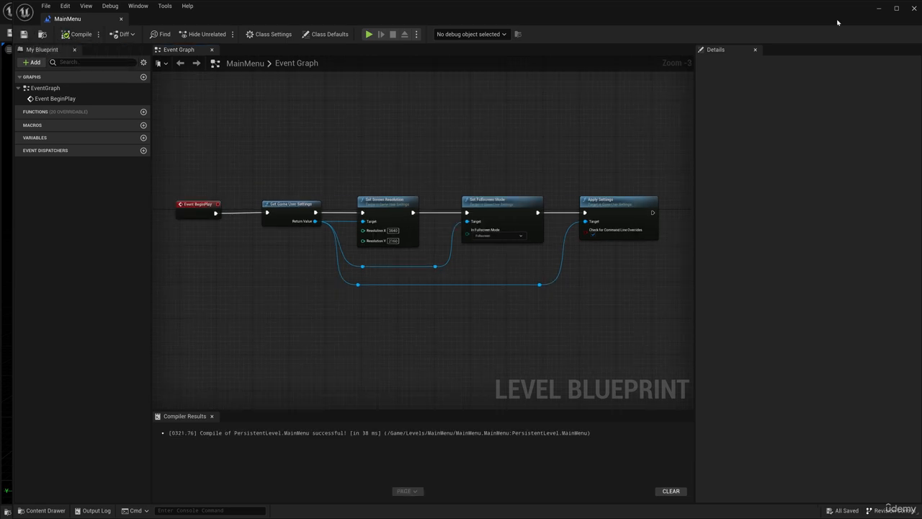
{"action": "left_click", "coordinate": [914, 8]}
Package the project for Windows and accept the output folder
{"action": "left_click", "coordinate": [274, 33]}
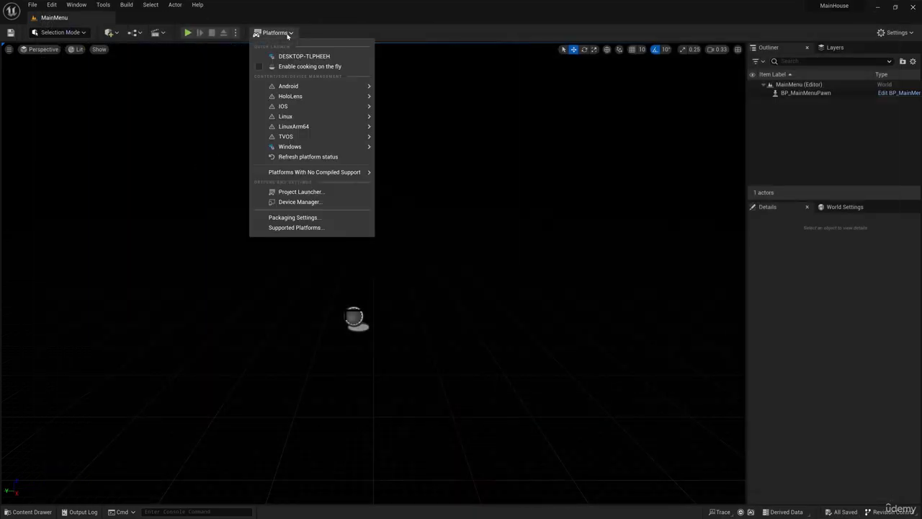
{"action": "mouse_move", "coordinate": [305, 150]}
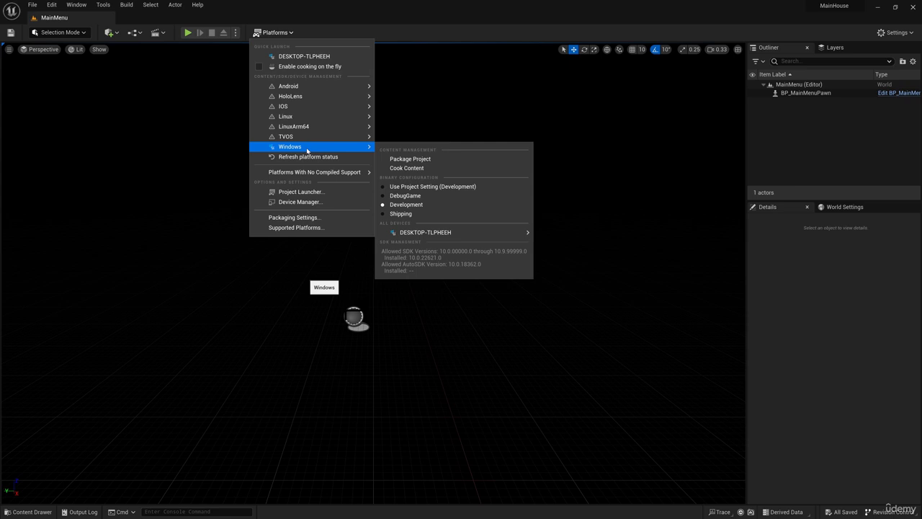
{"action": "left_click", "coordinate": [411, 158]}
{"action": "left_click", "coordinate": [542, 288]}
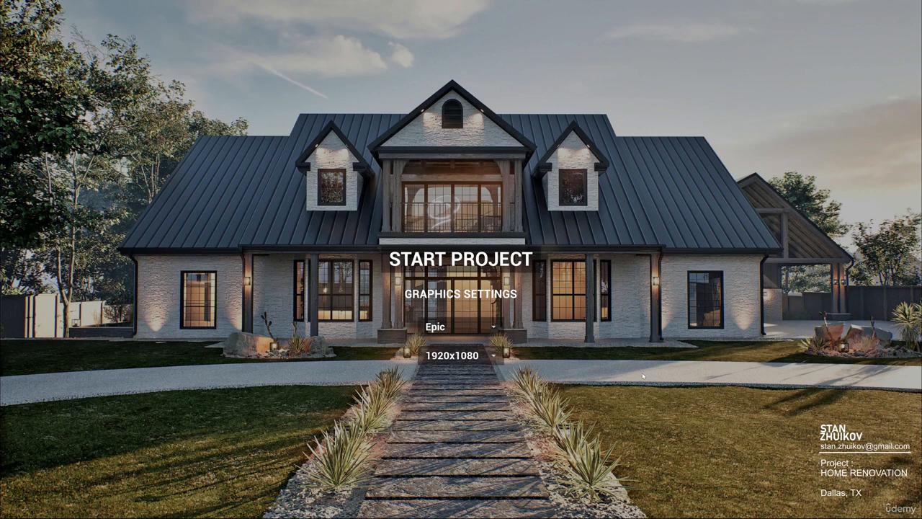
In the running project's start menu, set the graphics quality to Cinematic and the resolution to 3840x2160
{"action": "left_click", "coordinate": [454, 327]}
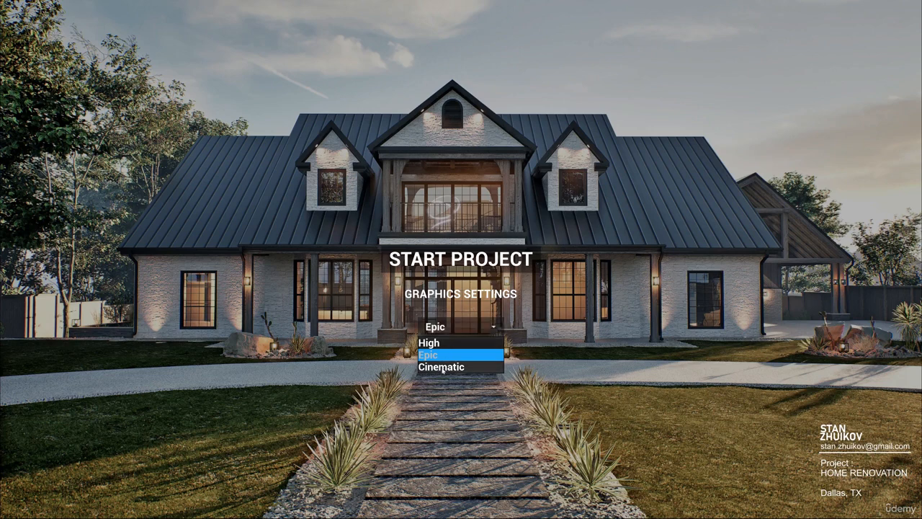
{"action": "left_click", "coordinate": [442, 367]}
{"action": "left_click", "coordinate": [443, 356]}
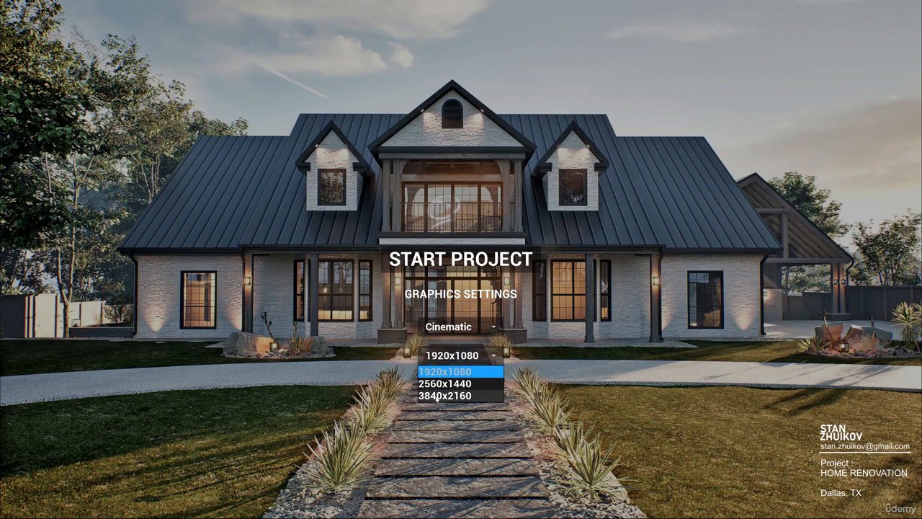
{"action": "left_click", "coordinate": [436, 395]}
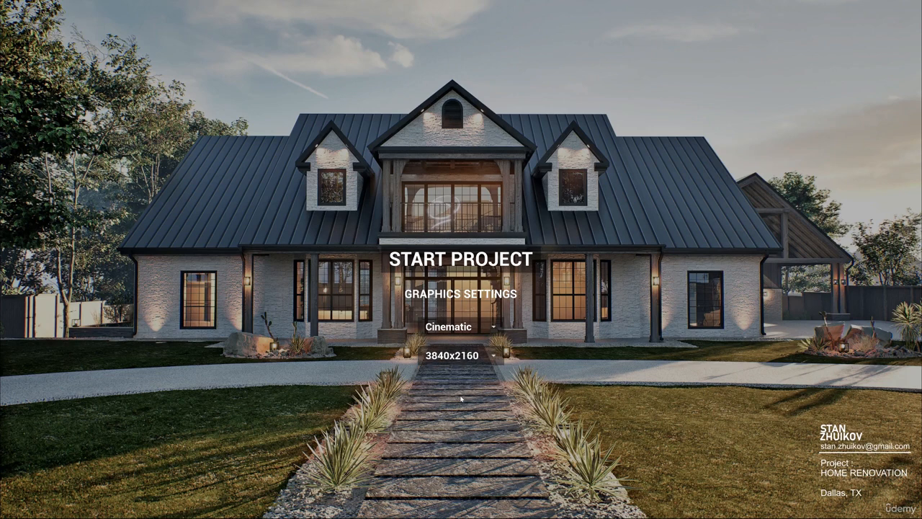